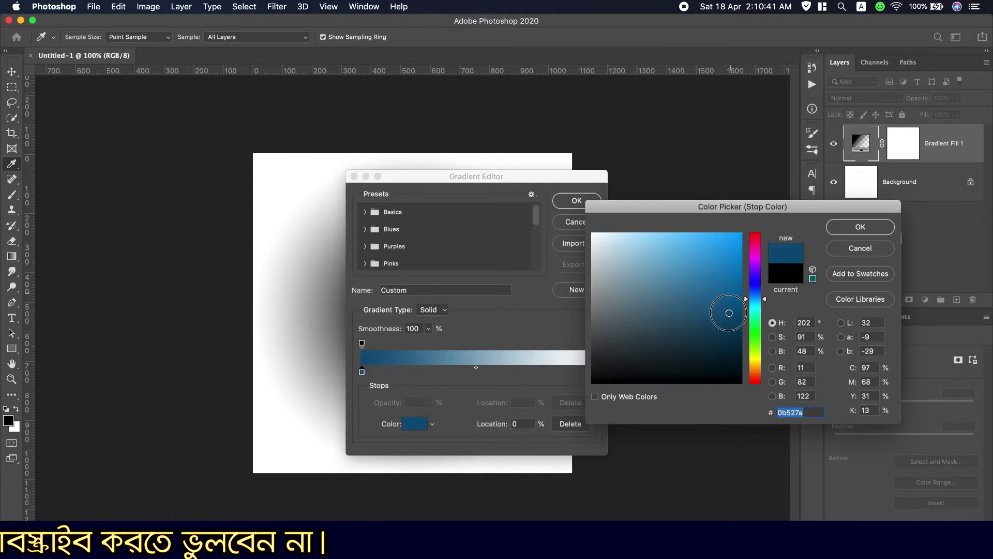
# Set the gradient's starting color stop to a dark blue and accept the edited gradient.
pyautogui.click(730, 315)
pyautogui.moveTo(766, 303); pyautogui.dragTo(766, 300)
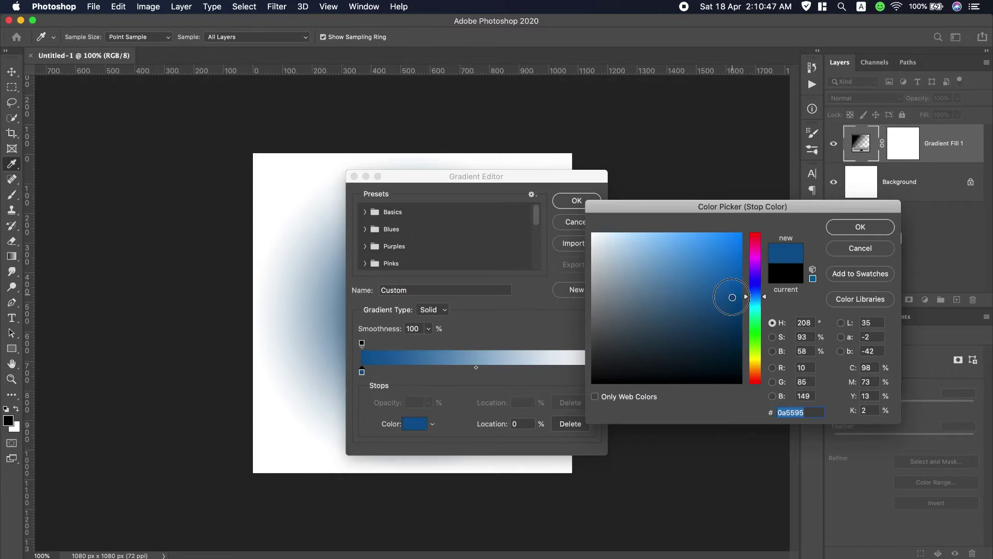
pyautogui.moveTo(729, 290); pyautogui.dragTo(731, 306)
pyautogui.click(844, 231)
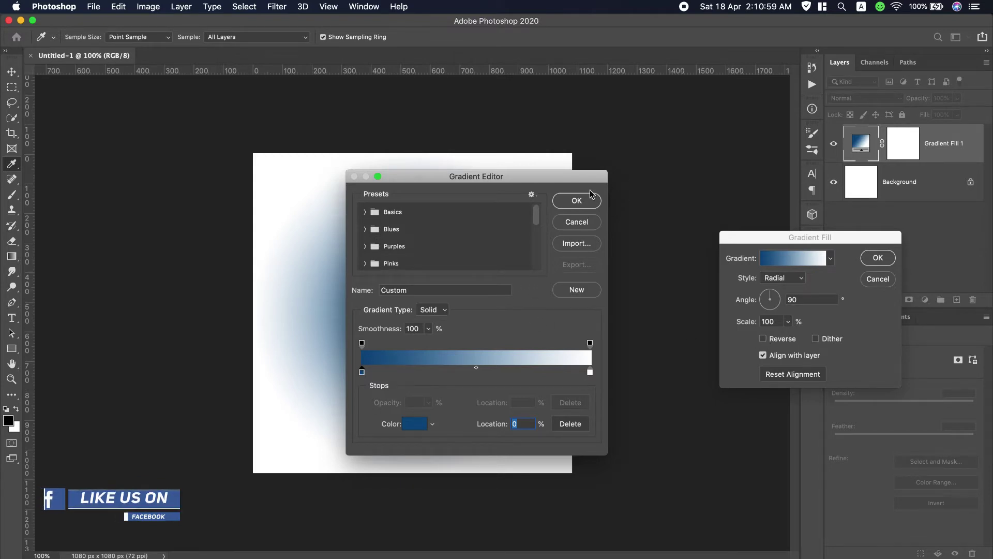
pyautogui.click(576, 200)
# Reverse the radial gradient and set its angle to 119.88°, with the scale at 100%.
pyautogui.click(774, 338)
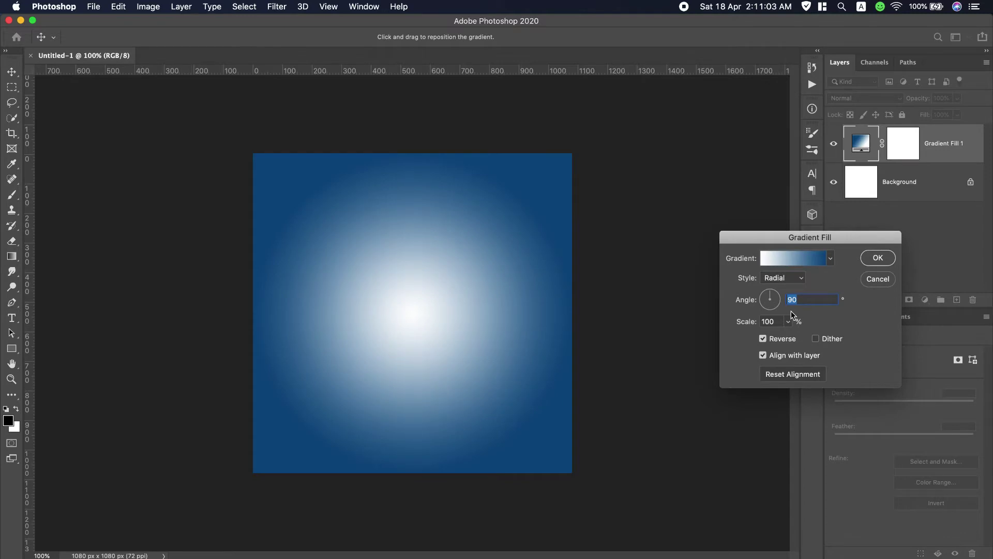
pyautogui.moveTo(773, 299); pyautogui.dragTo(768, 294)
pyautogui.click(788, 322)
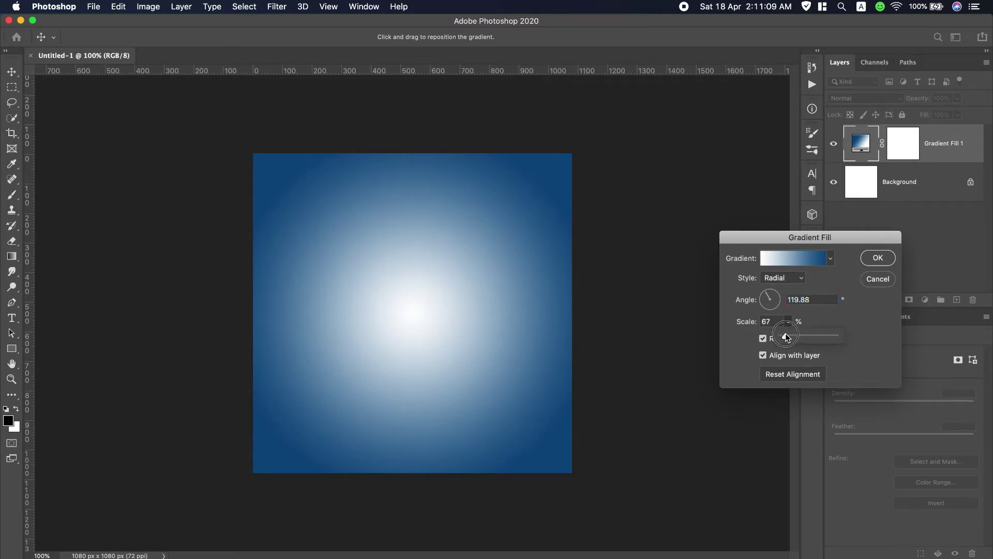
pyautogui.moveTo(786, 337); pyautogui.dragTo(787, 333)
pyautogui.click(884, 282)
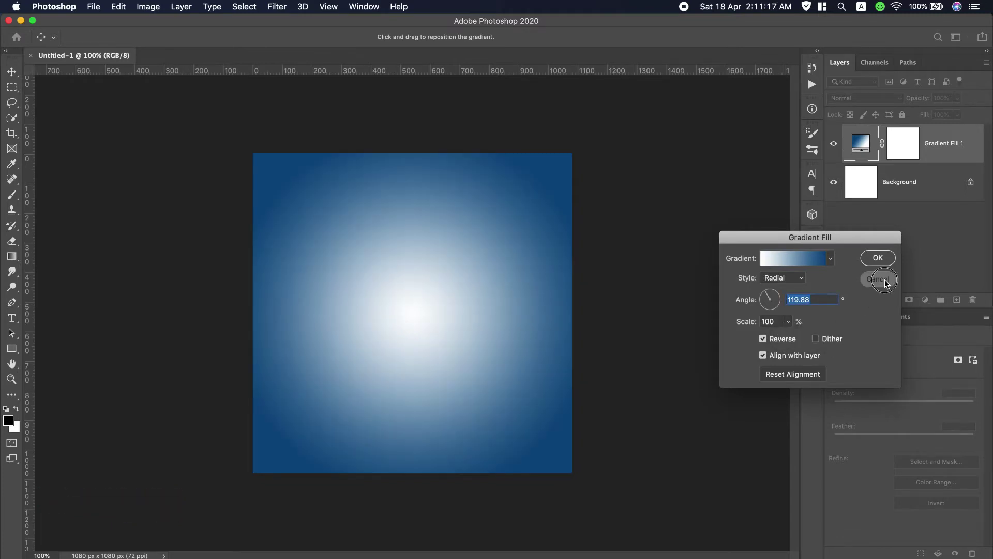
# Apply the Black, White preset from the Basics group to the gradient fill.
pyautogui.click(831, 260)
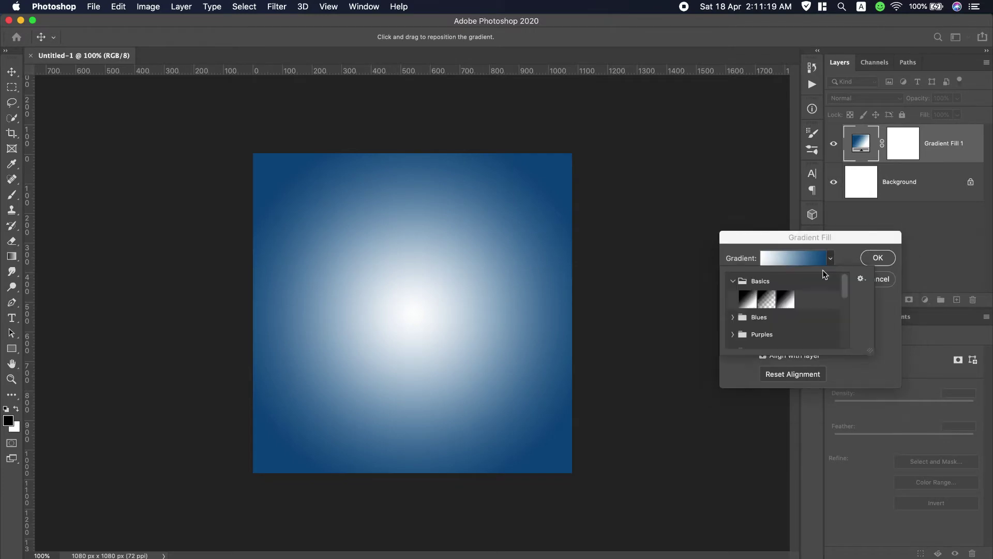
pyautogui.click(785, 299)
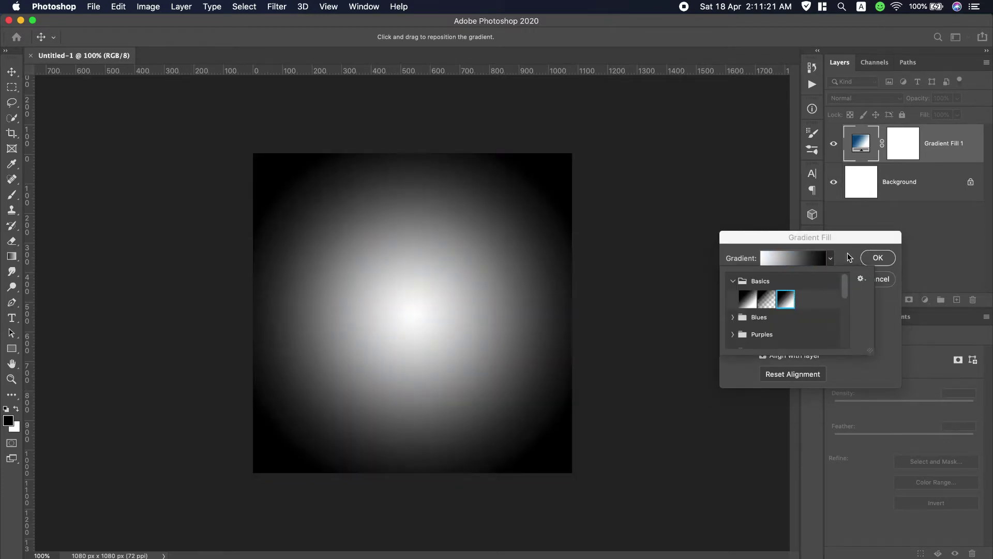
pyautogui.click(847, 254)
# Edit the gradient and change its black color stop to dark teal 0a5e7d.
pyautogui.click(788, 258)
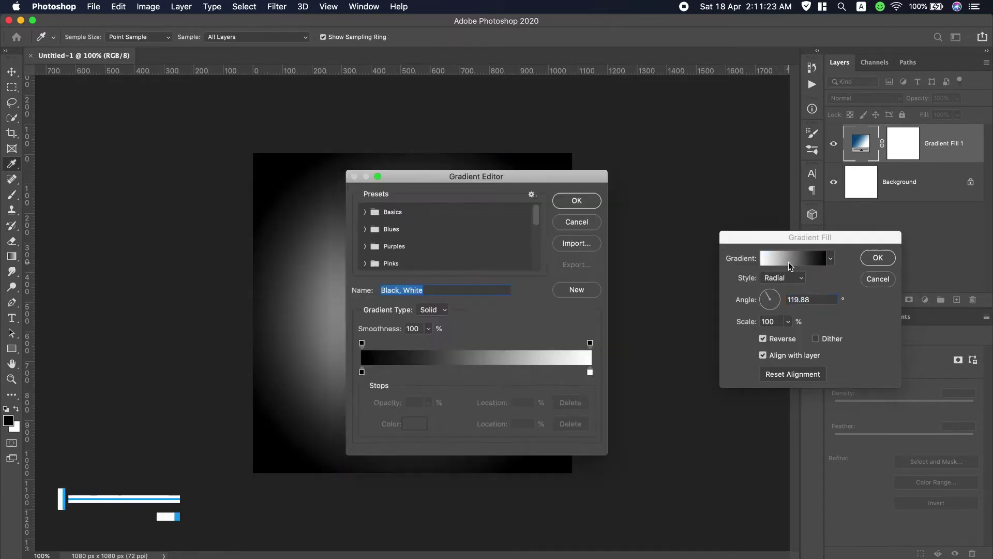
pyautogui.click(362, 372)
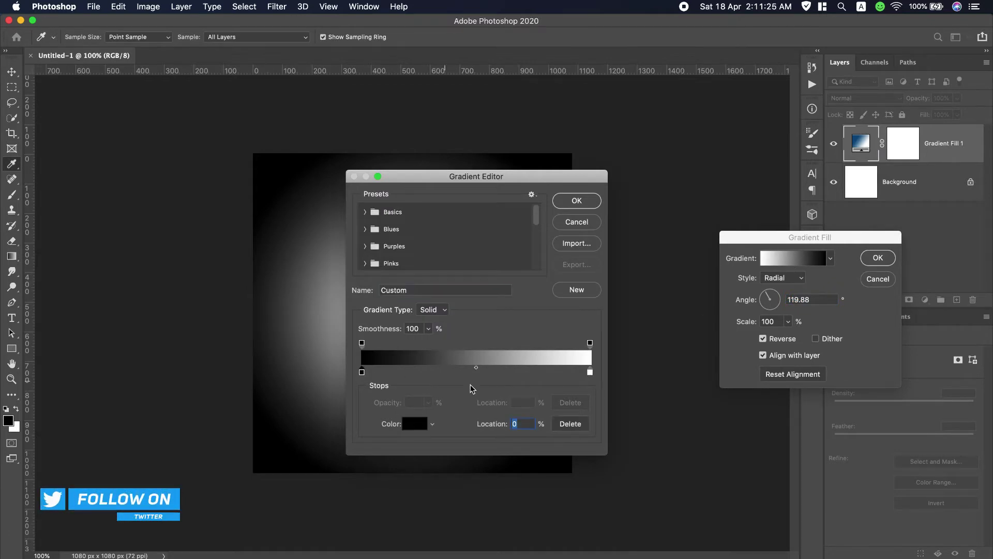
pyautogui.click(416, 427)
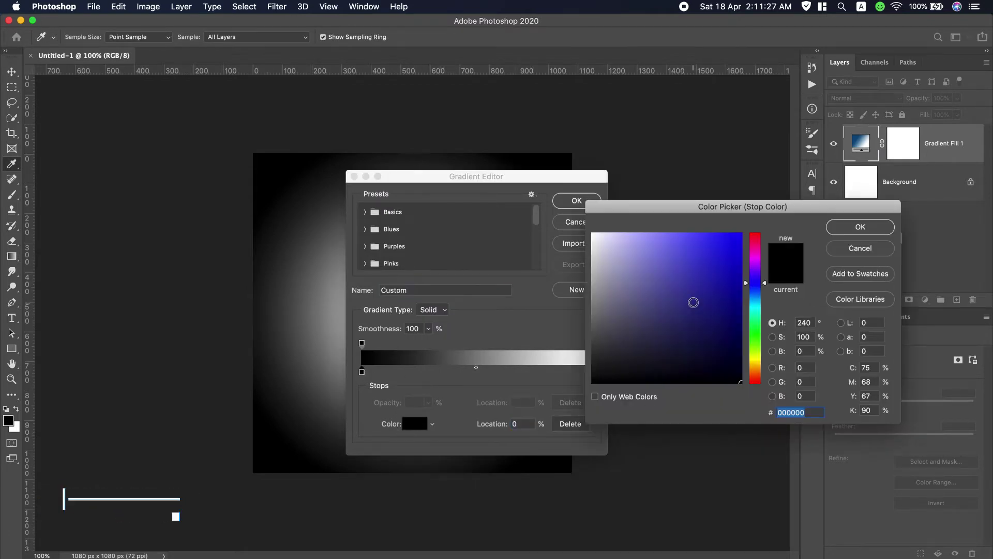
pyautogui.click(755, 304)
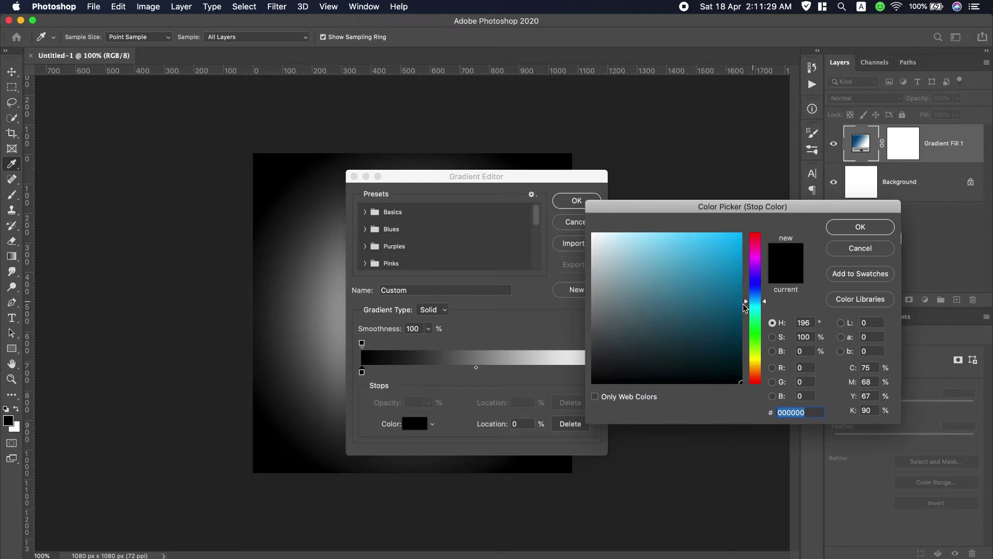
pyautogui.click(730, 309)
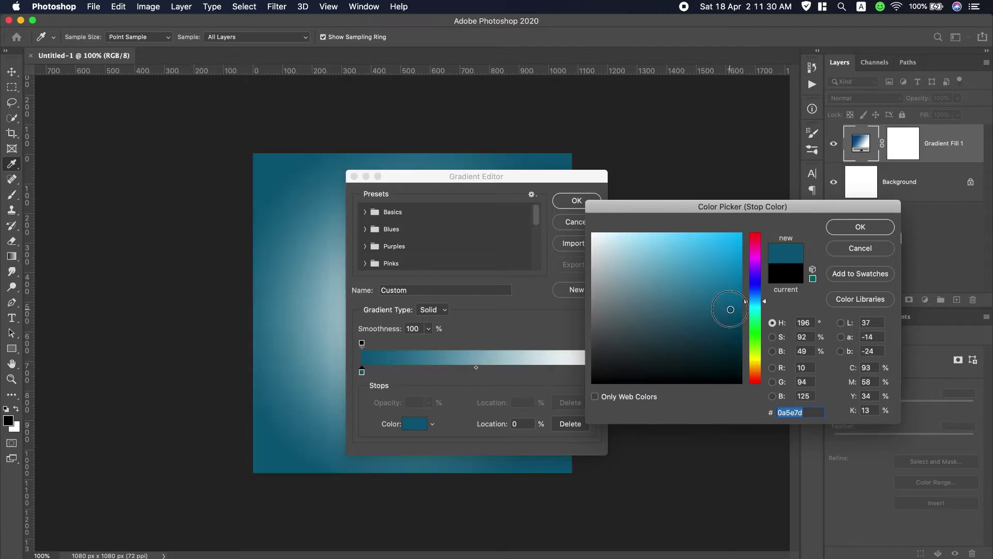
pyautogui.click(870, 233)
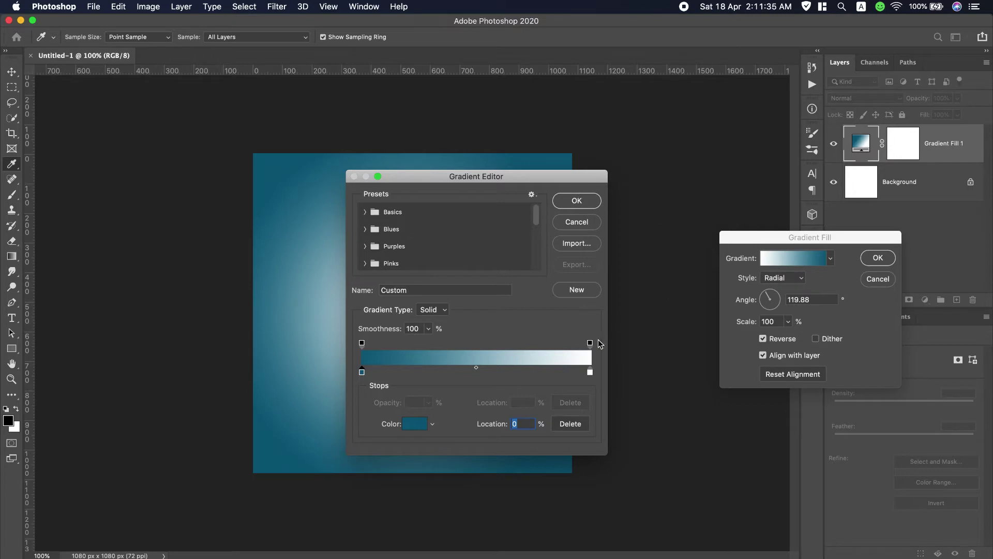
# Recolor the gradient's white stop by sampling the dark teal from the canvas and picking a lighter shade of it.
pyautogui.click(590, 373)
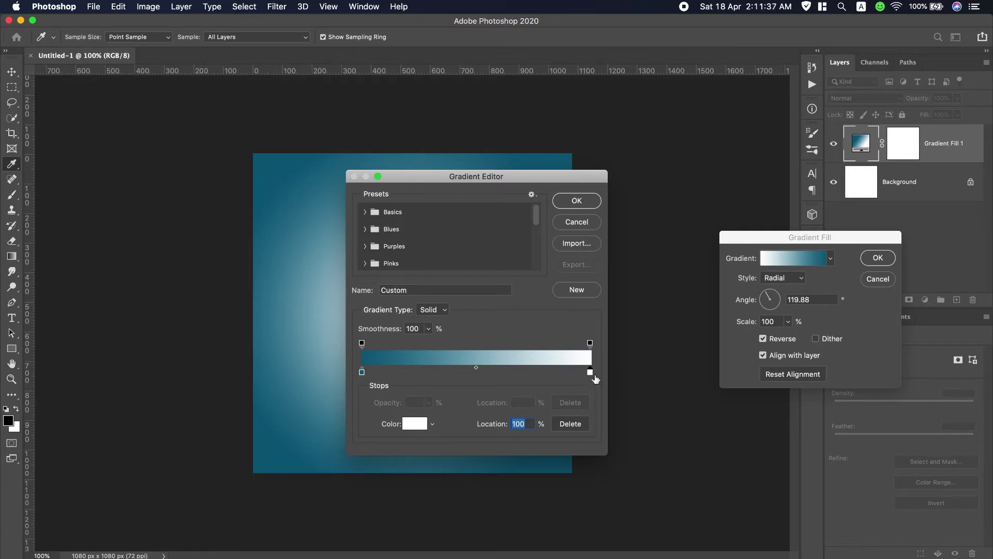
pyautogui.click(415, 424)
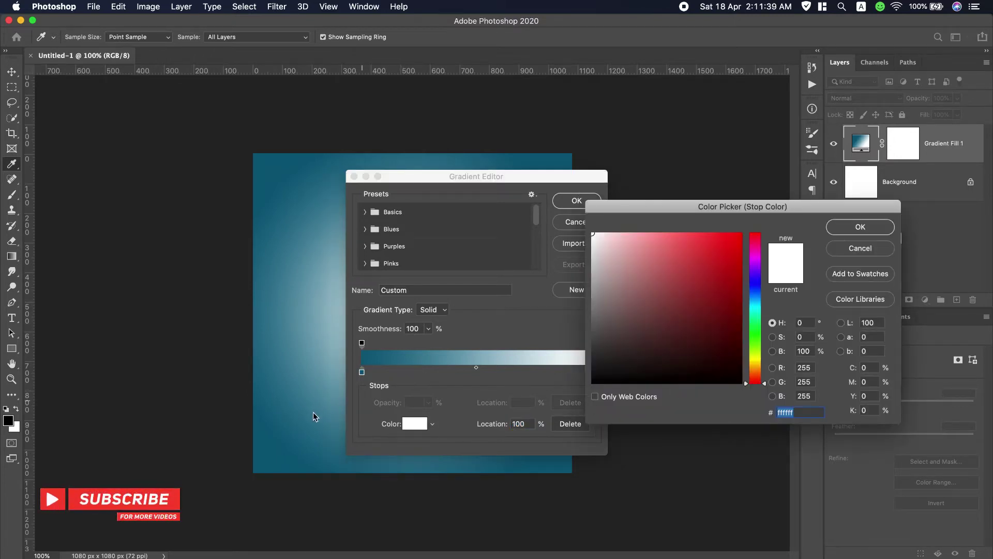
pyautogui.click(283, 440)
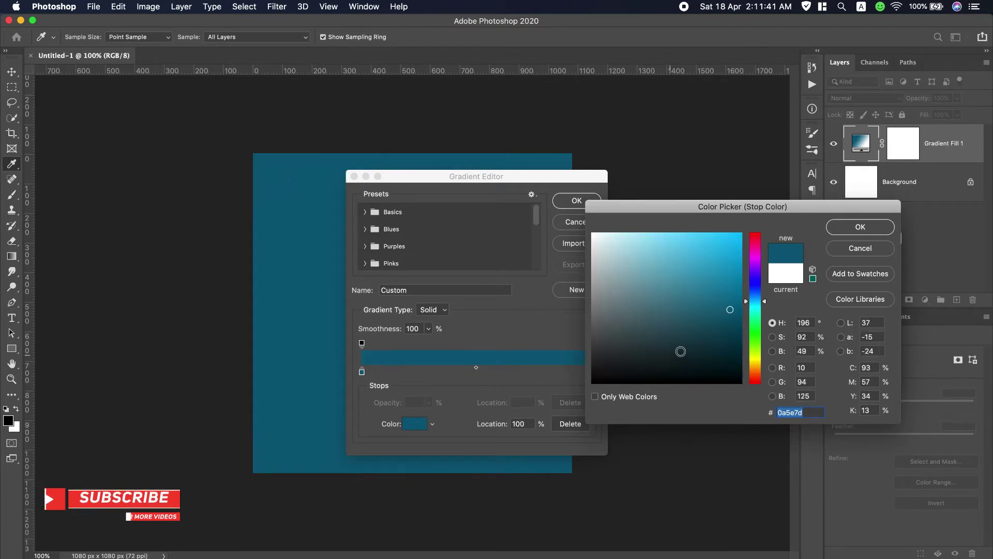
pyautogui.click(692, 292)
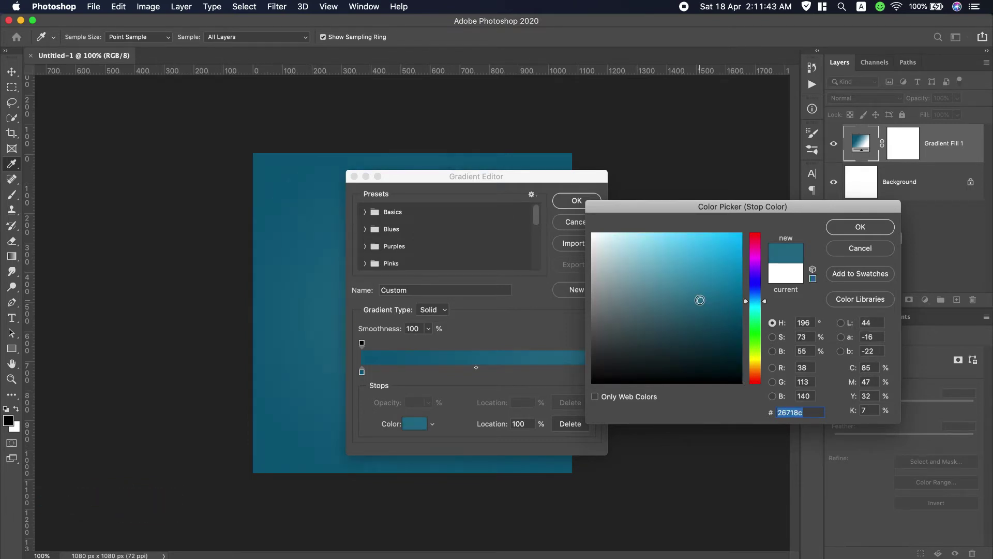
pyautogui.moveTo(692, 293); pyautogui.dragTo(682, 282)
pyautogui.click(856, 229)
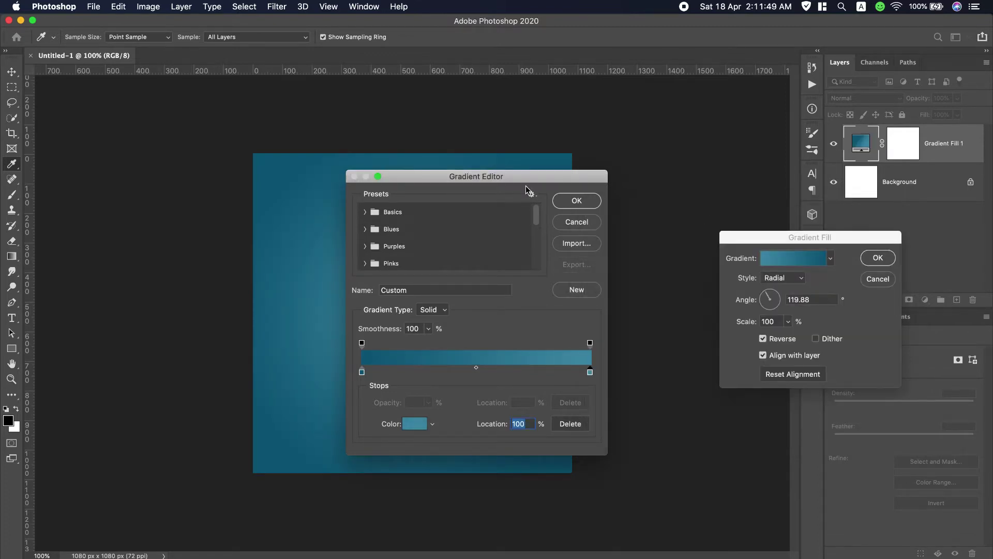
# Accept the edited gradient and apply the gradient fill with its scale at 100%.
pyautogui.moveTo(526, 190); pyautogui.dragTo(620, 247)
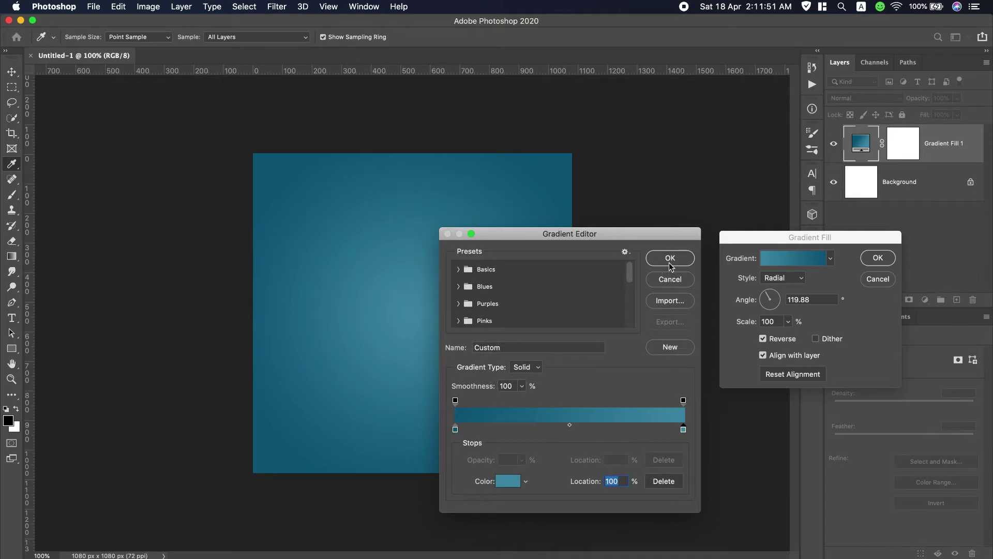
pyautogui.click(670, 259)
pyautogui.moveTo(788, 320); pyautogui.dragTo(787, 337)
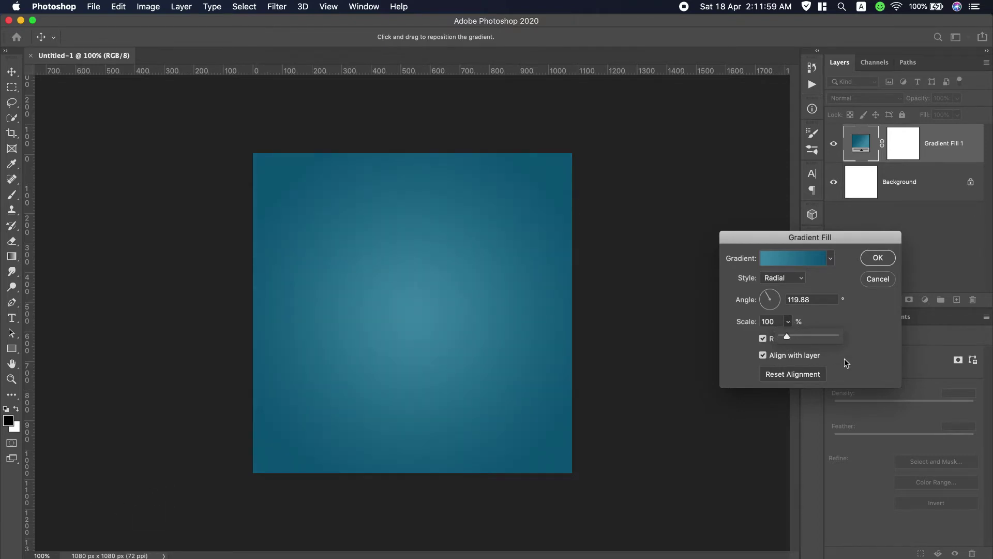
pyautogui.click(870, 259)
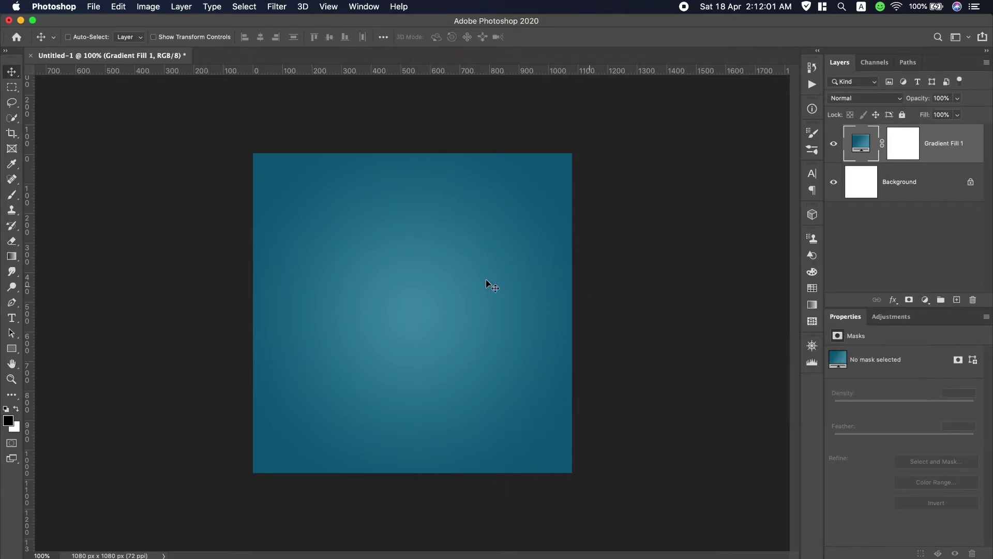
# Draw a black circle about 987 px in diameter over the lower right of the canvas with the Ellipse tool.
pyautogui.moveTo(11, 348); pyautogui.dragTo(77, 371)
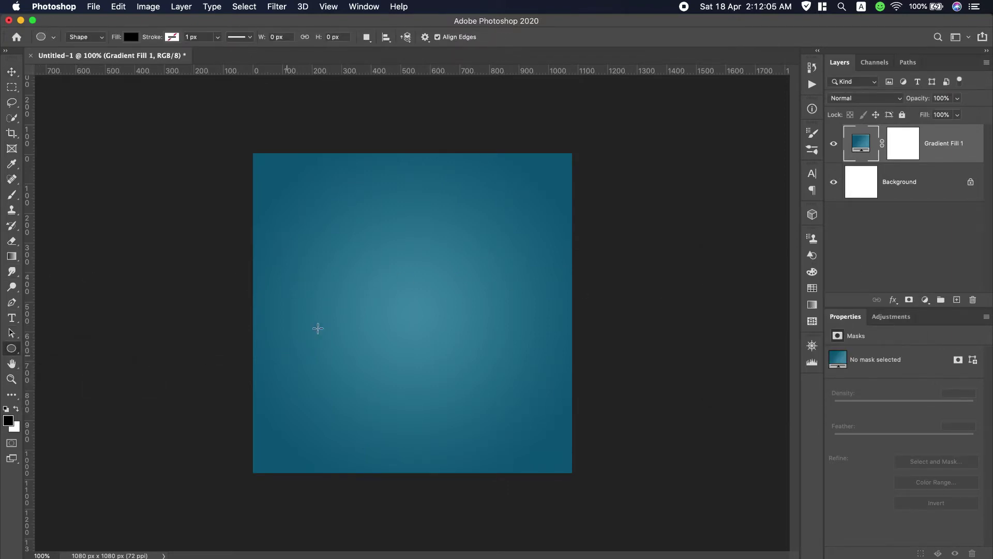
pyautogui.moveTo(383, 222); pyautogui.dragTo(667, 551)
pyautogui.moveTo(663, 501); pyautogui.dragTo(676, 514)
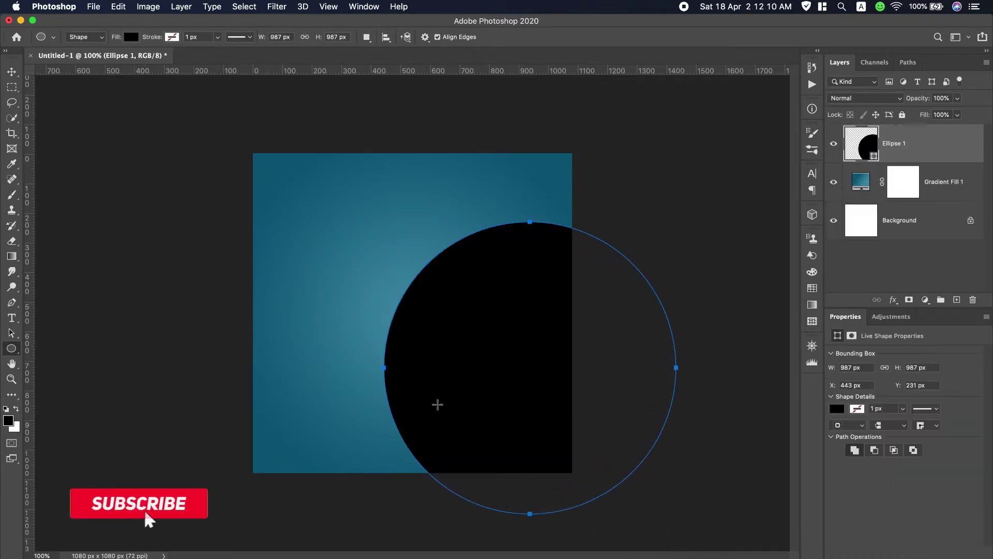
# Scale the black circle to about 108.74% and position it at X 540 px, Y 0 px, so half extends past the canvas's right edge.
pyautogui.click(12, 72)
pyautogui.moveTo(489, 335); pyautogui.dragTo(538, 257)
pyautogui.hotkey('ctrl', 't')
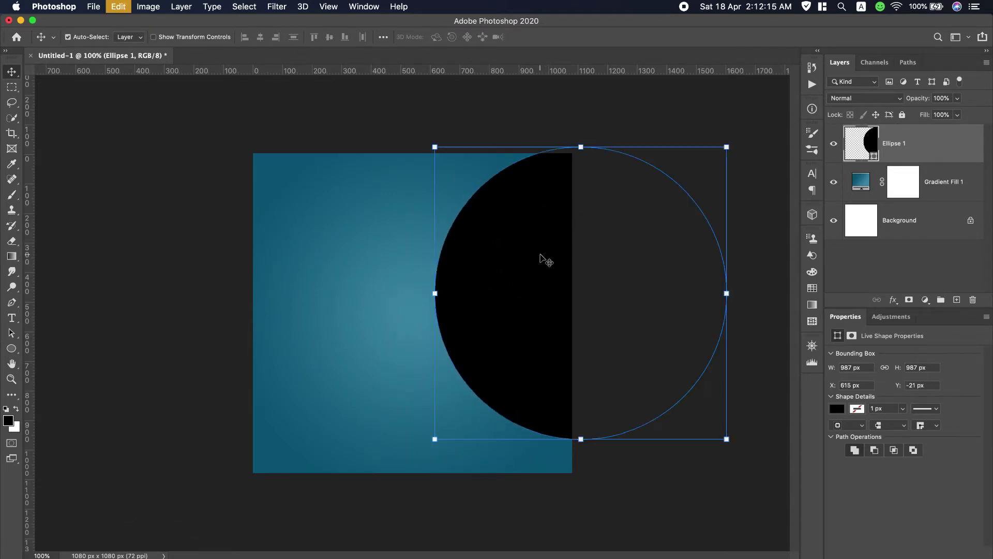
pyautogui.moveTo(432, 446); pyautogui.dragTo(451, 513)
pyautogui.moveTo(559, 318); pyautogui.dragTo(560, 327)
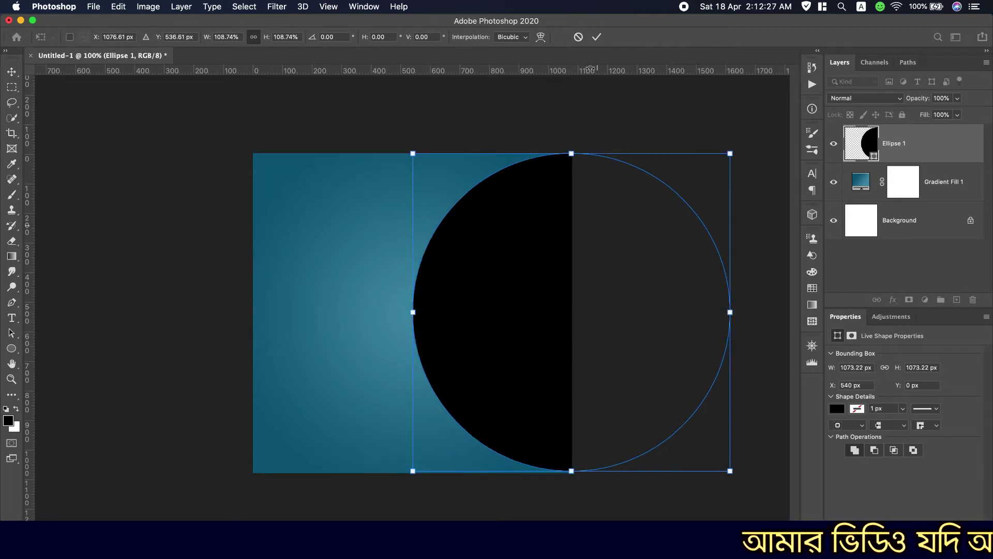
pyautogui.click(597, 37)
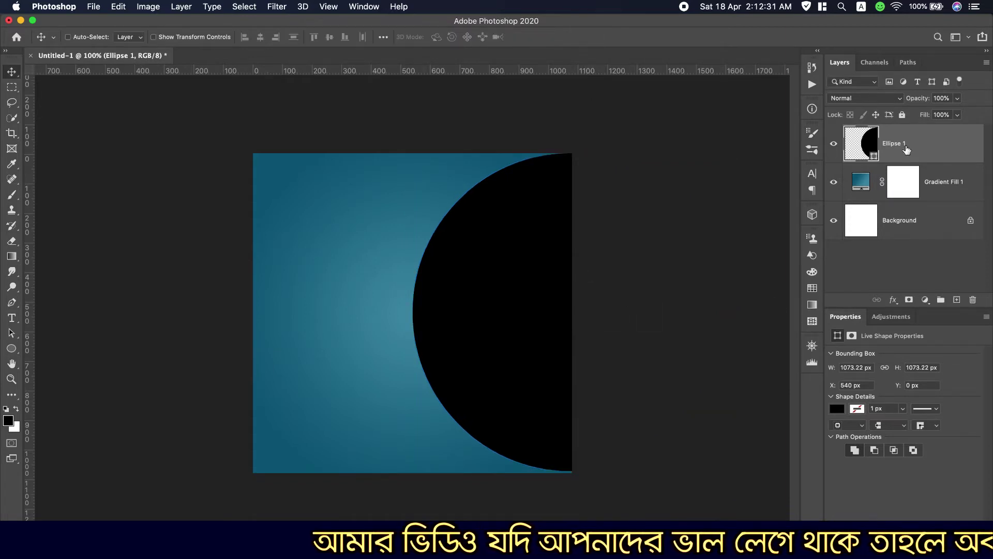
# Duplicate the black circle layer and recolor the original Ellipse 1 beneath it to dark teal 0c4053.
pyautogui.moveTo(926, 154); pyautogui.dragTo(957, 301)
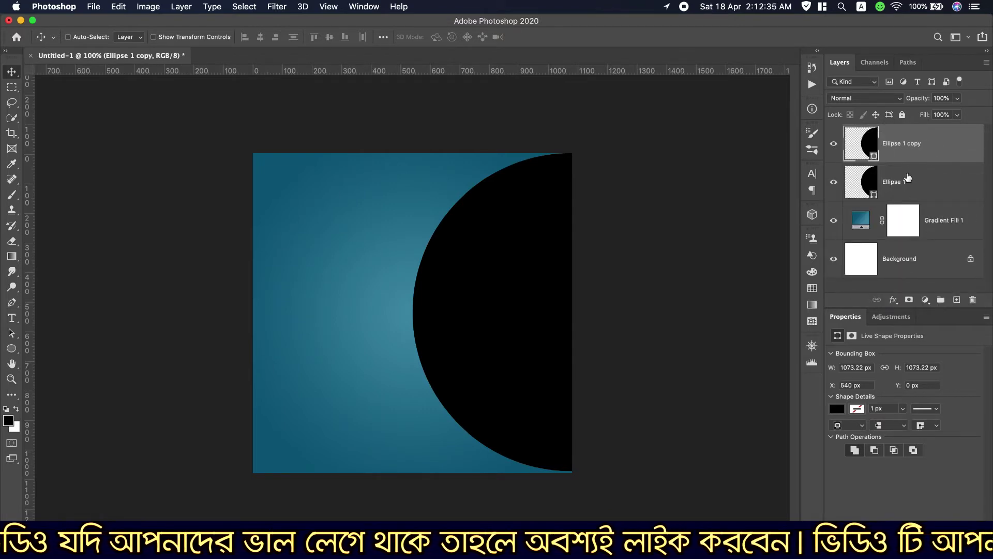
pyautogui.click(906, 178)
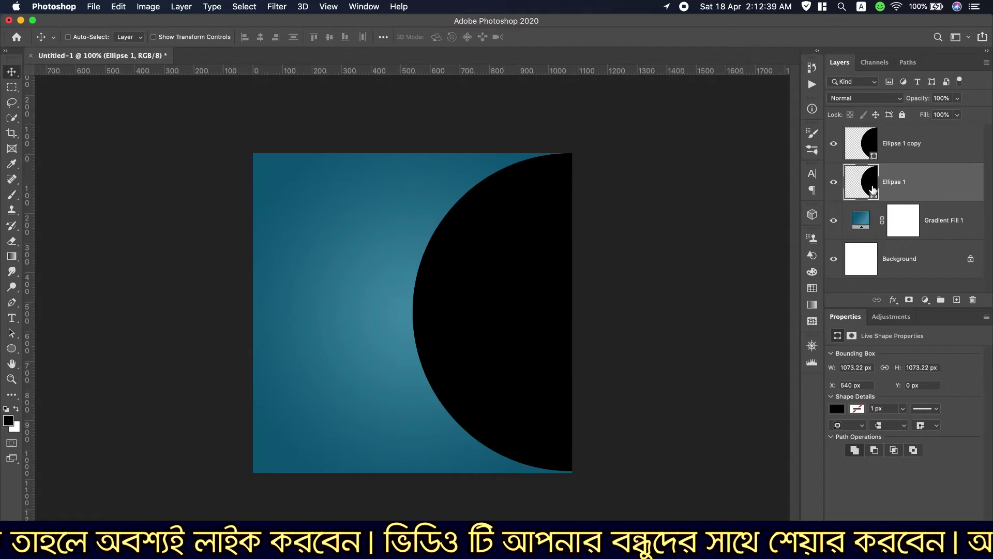
pyautogui.doubleClick(874, 190)
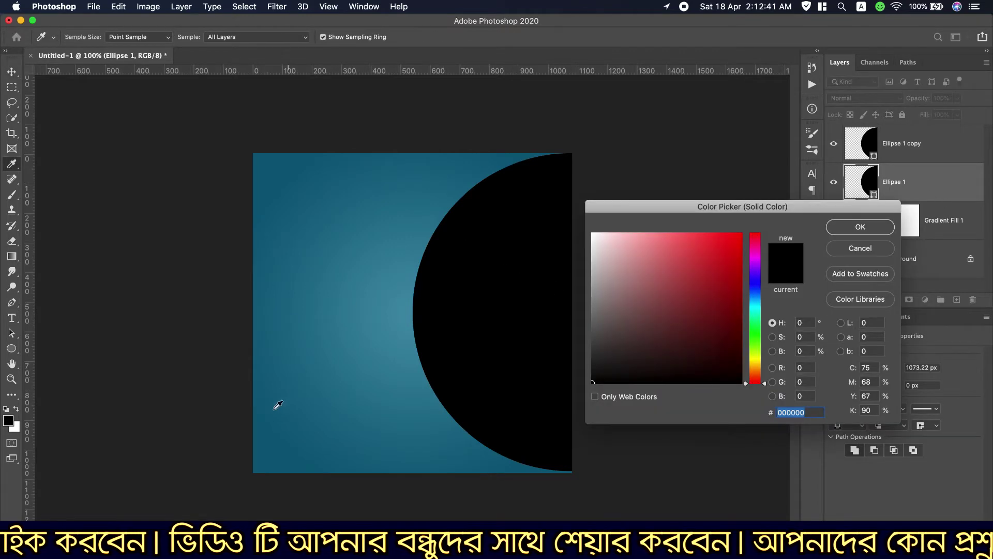
pyautogui.click(266, 440)
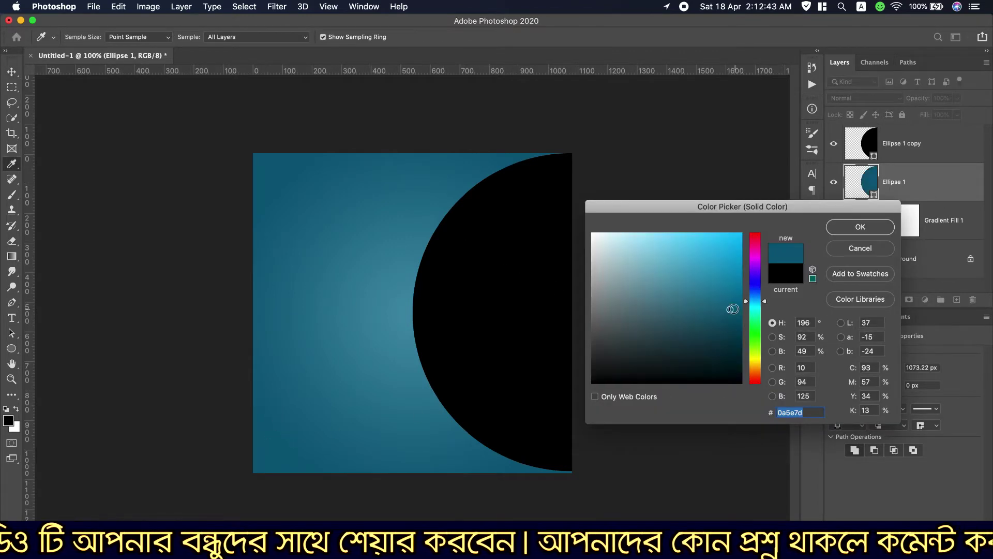
pyautogui.moveTo(730, 311); pyautogui.dragTo(720, 334)
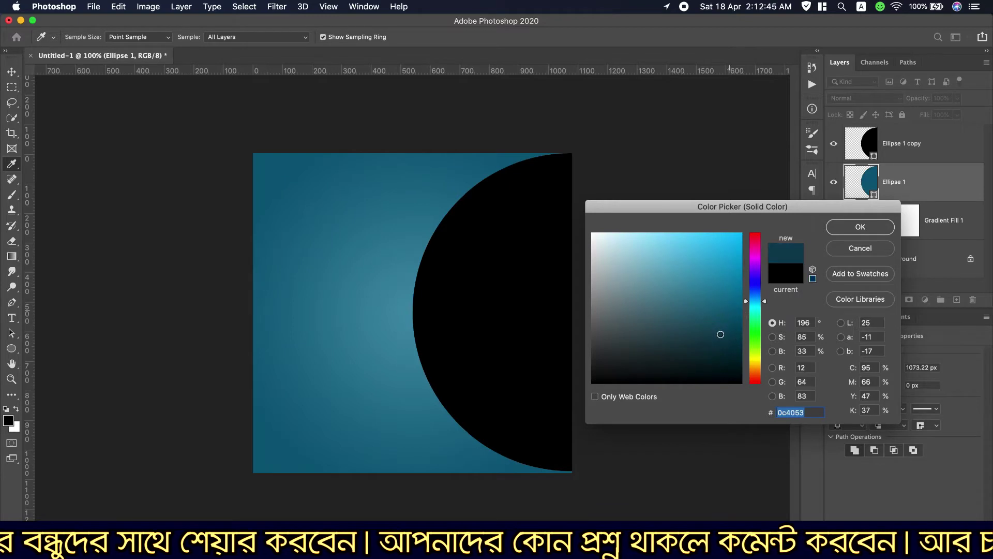
pyautogui.click(860, 227)
# Move the dark teal circle up and right to about X 577 px, Y -98 px and duplicate its layer.
pyautogui.moveTo(532, 284); pyautogui.dragTo(535, 249)
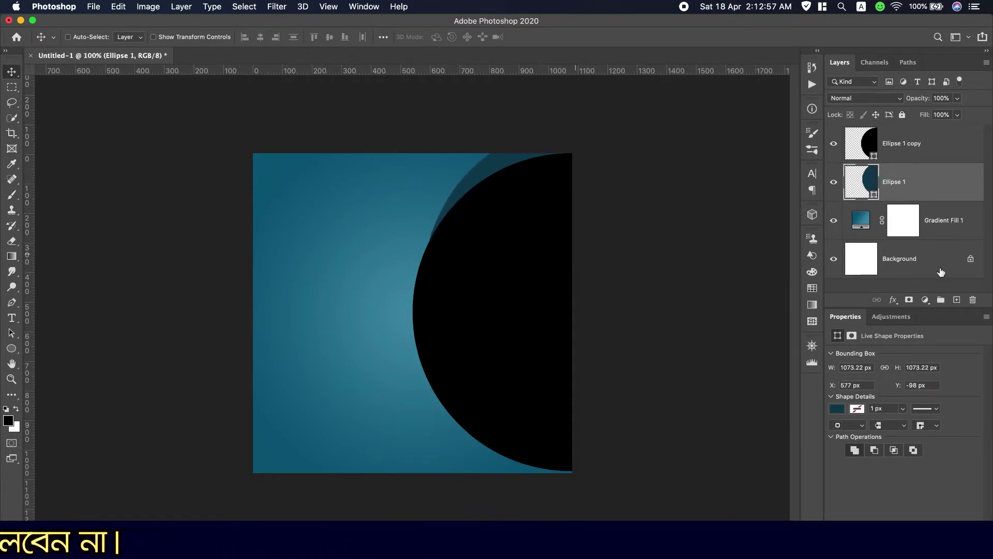
pyautogui.moveTo(929, 184); pyautogui.dragTo(957, 302)
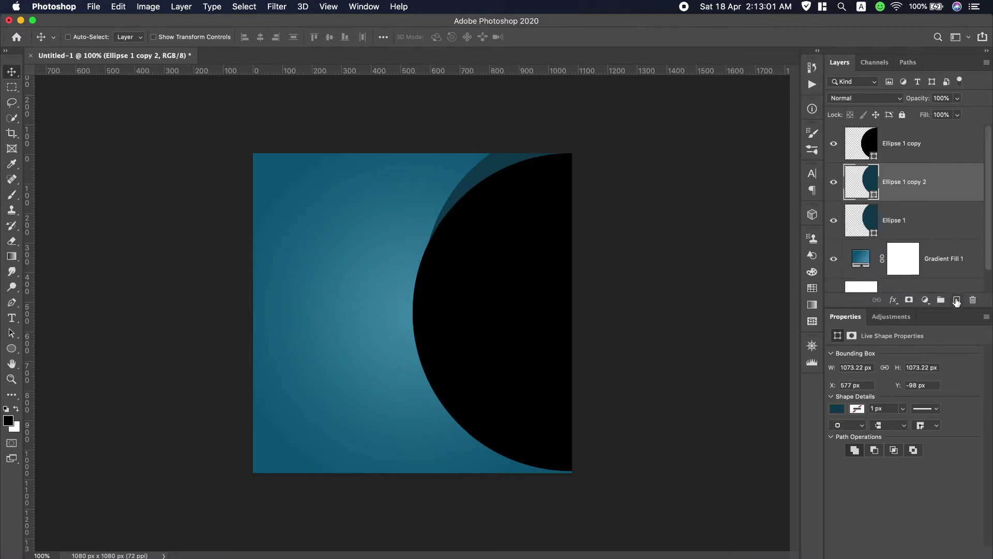
# Recolor the Ellipse 1 circle to a lighter teal, 265465, and shift it left to X 540 px, Y -98 px.
pyautogui.click(872, 221)
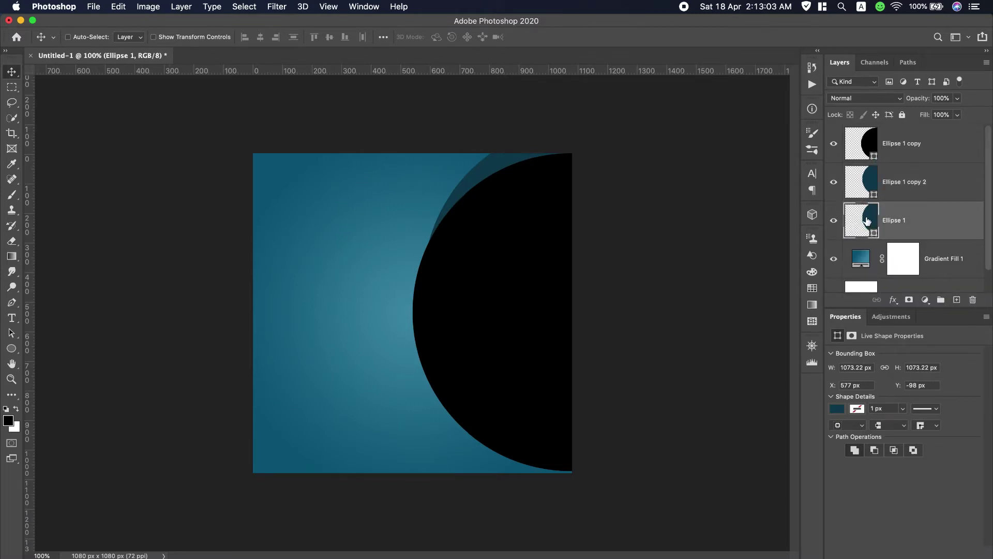
pyautogui.doubleClick(868, 221)
pyautogui.moveTo(720, 334); pyautogui.dragTo(684, 324)
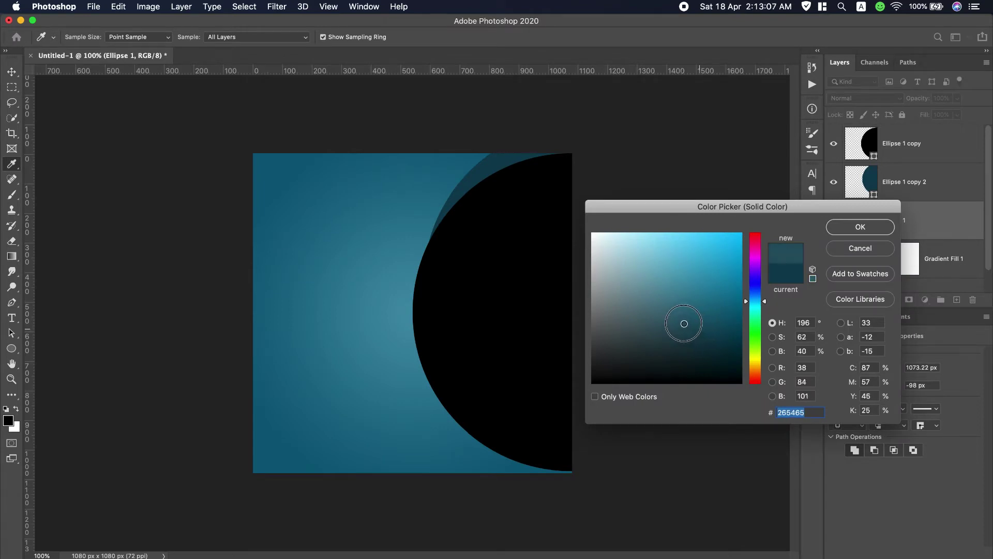
pyautogui.click(880, 228)
pyautogui.moveTo(531, 237); pyautogui.dragTo(520, 240)
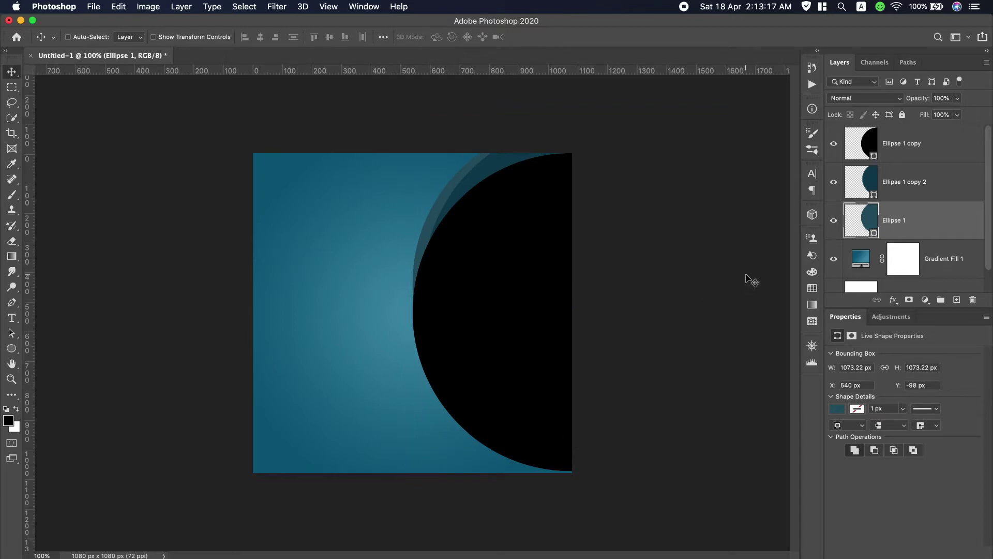
# Duplicate both teal circle layers, Ellipse 1 and Ellipse 1 copy 2, and move the duplicates straight down to Y 113 px.
pyautogui.click(937, 176)
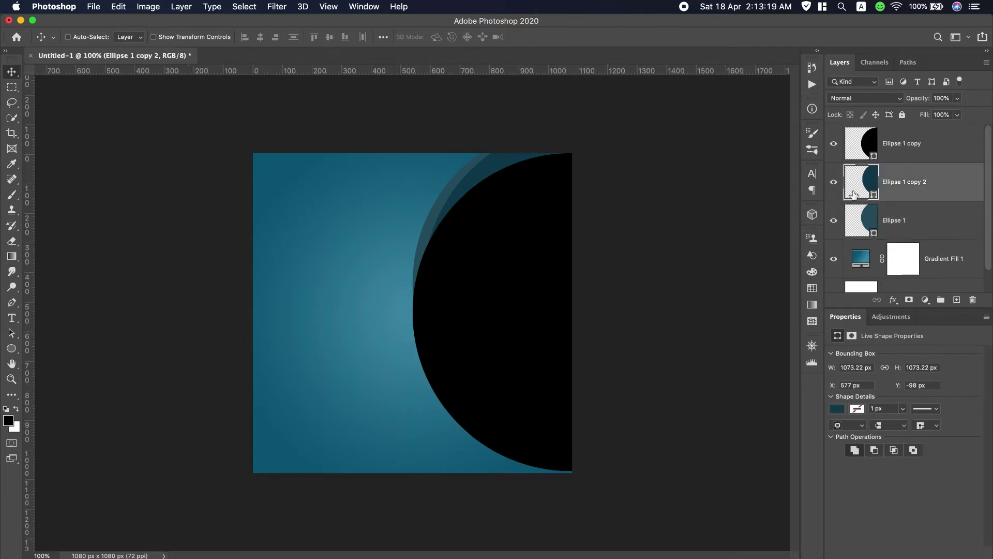
pyautogui.moveTo(541, 265); pyautogui.dragTo(541, 265)
pyautogui.keyDown('shift'); pyautogui.click(926, 224); pyautogui.keyUp('shift')
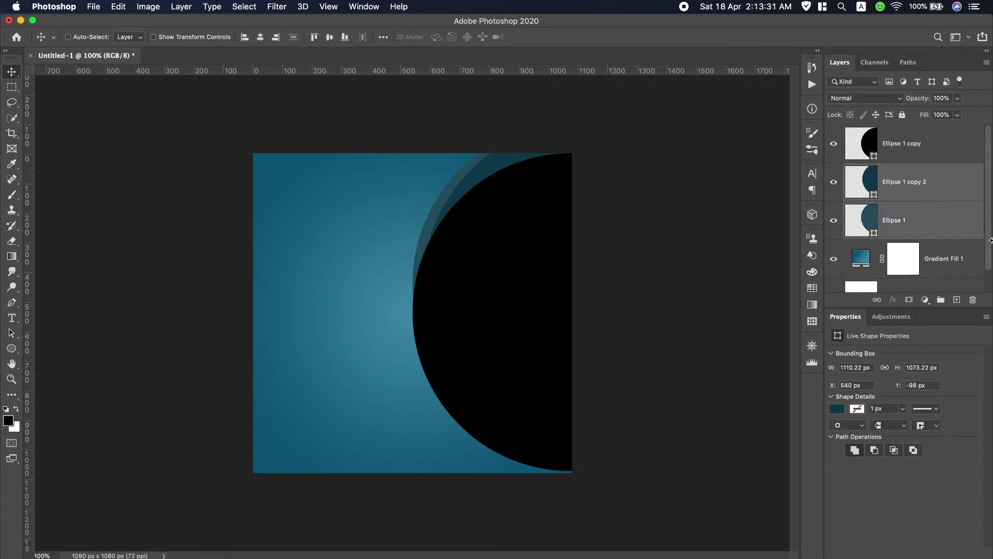
pyautogui.press('super+j')
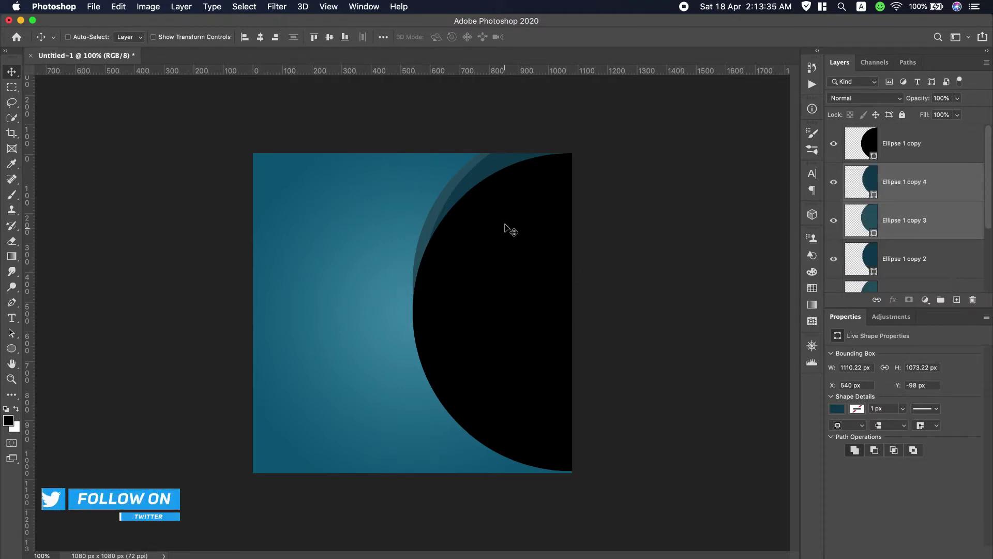
pyautogui.moveTo(506, 222); pyautogui.dragTo(506, 267)
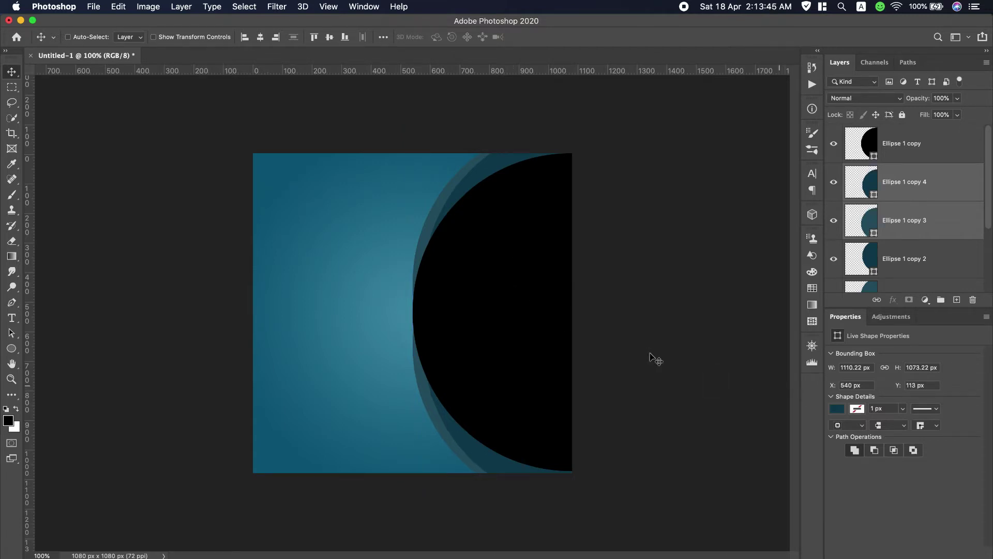
# Place the adult-bald-black-and-white-business photo from Downloads as an embedded image above the black circle, centered at about X 845 px, Y 540 px.
pyautogui.click(927, 148)
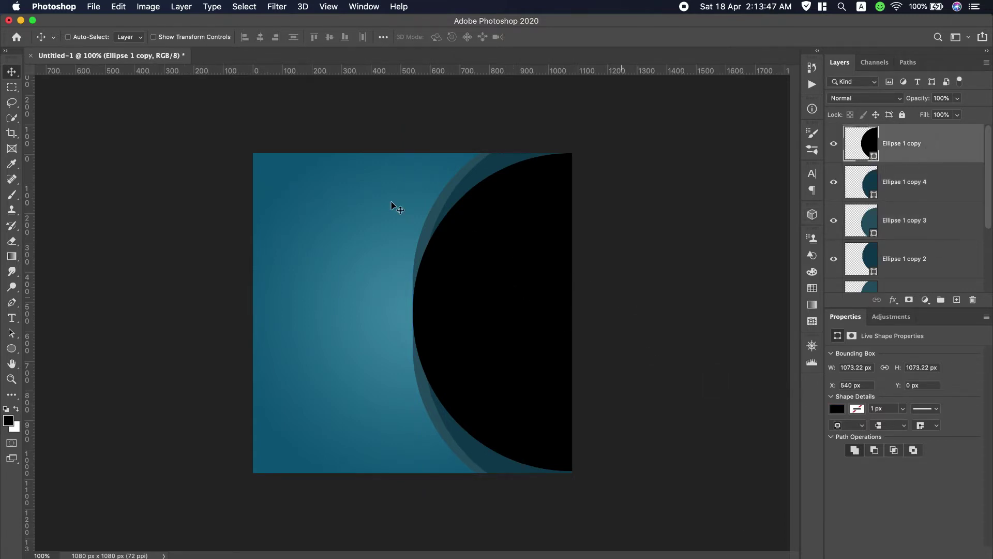
pyautogui.click(89, 12)
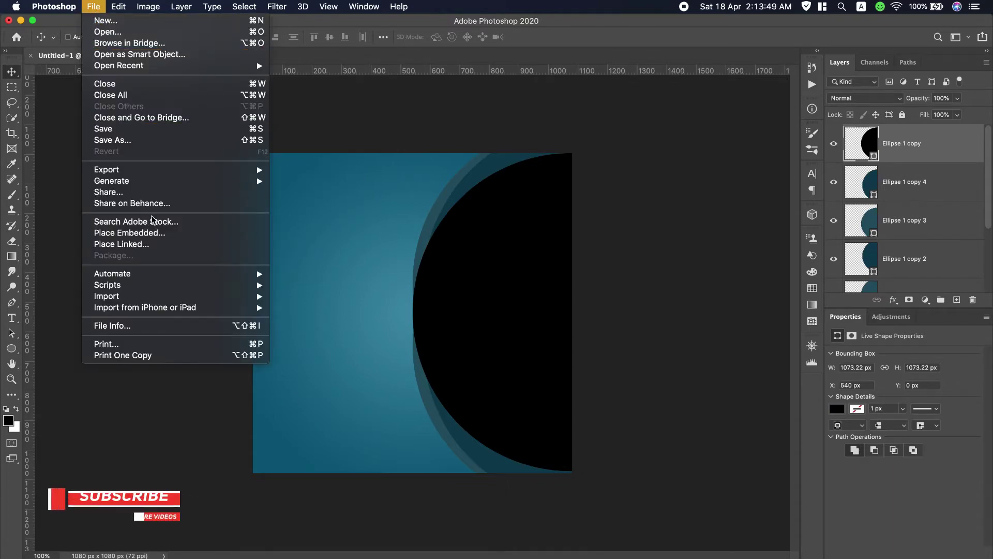
pyautogui.click(129, 231)
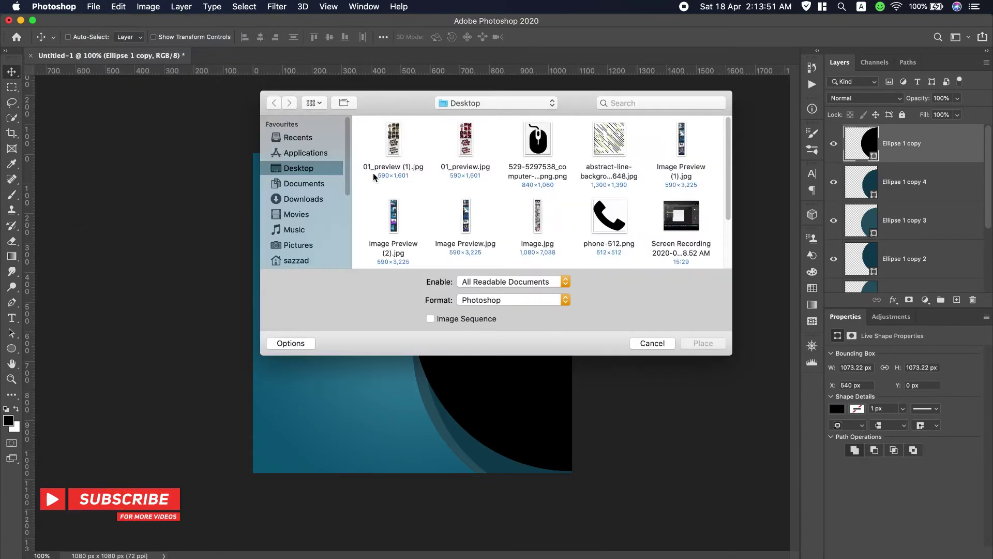
pyautogui.click(304, 201)
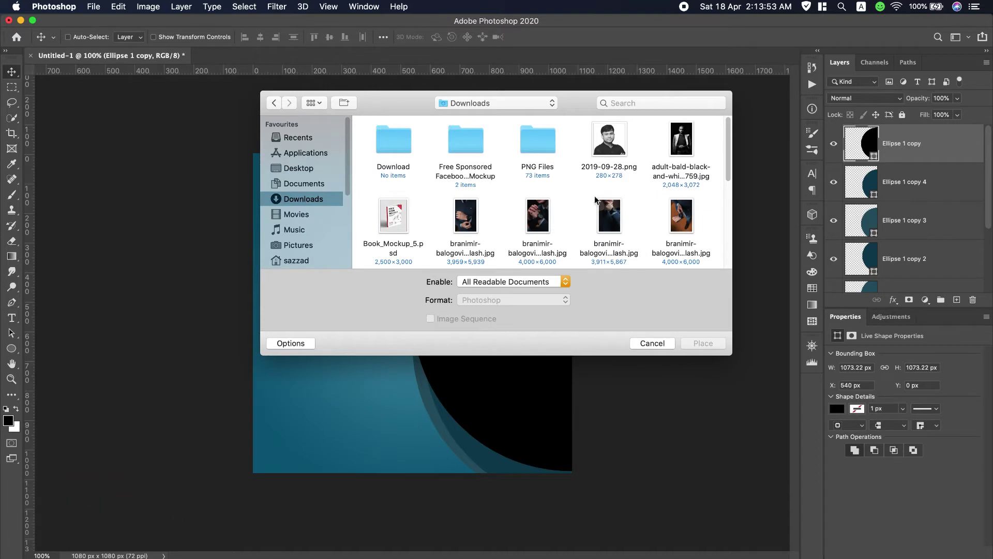
pyautogui.click(684, 148)
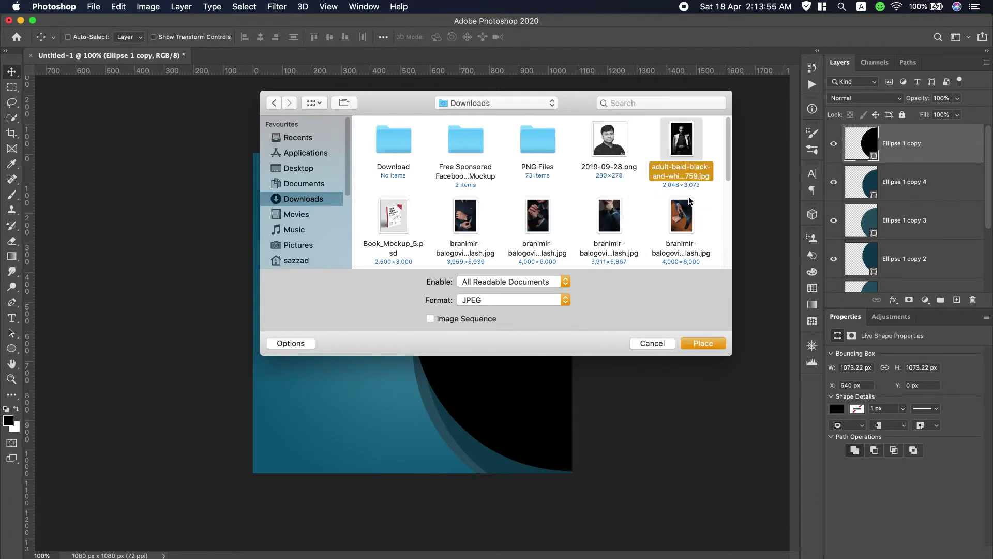
pyautogui.click(704, 344)
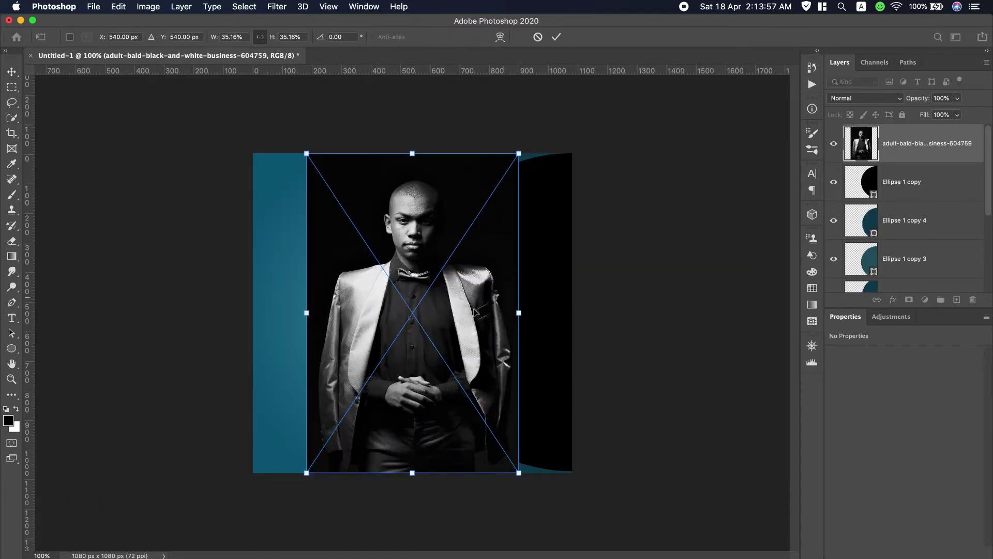
pyautogui.moveTo(474, 310); pyautogui.dragTo(564, 310)
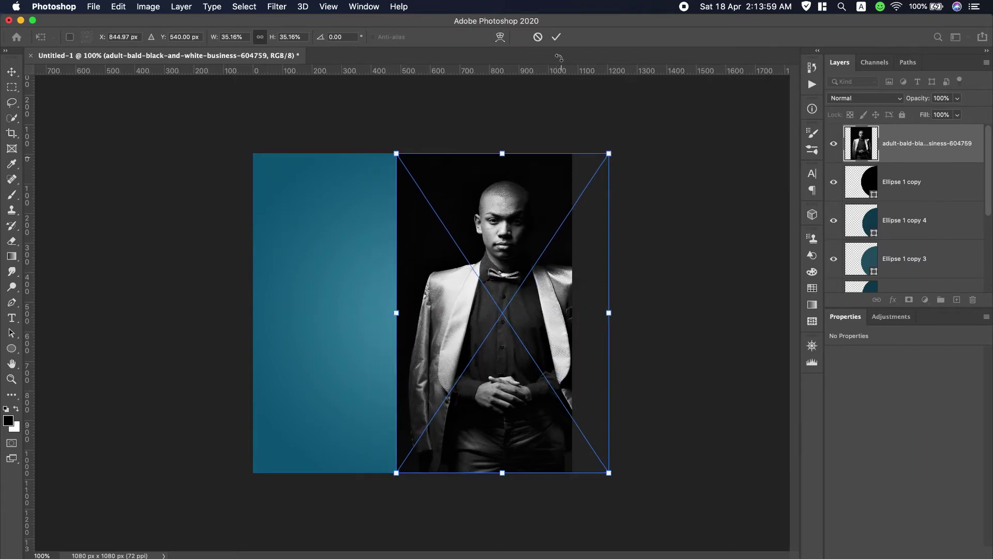
pyautogui.click(556, 37)
# Clip the photo to the black circle and shift it right to X 512 px, Y 0 px.
pyautogui.rightClick(935, 151)
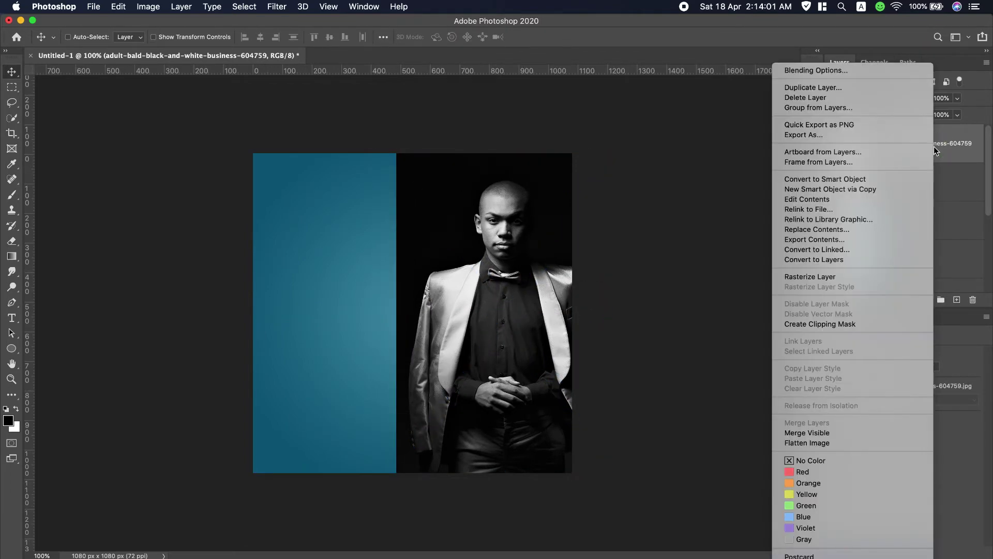
pyautogui.click(810, 324)
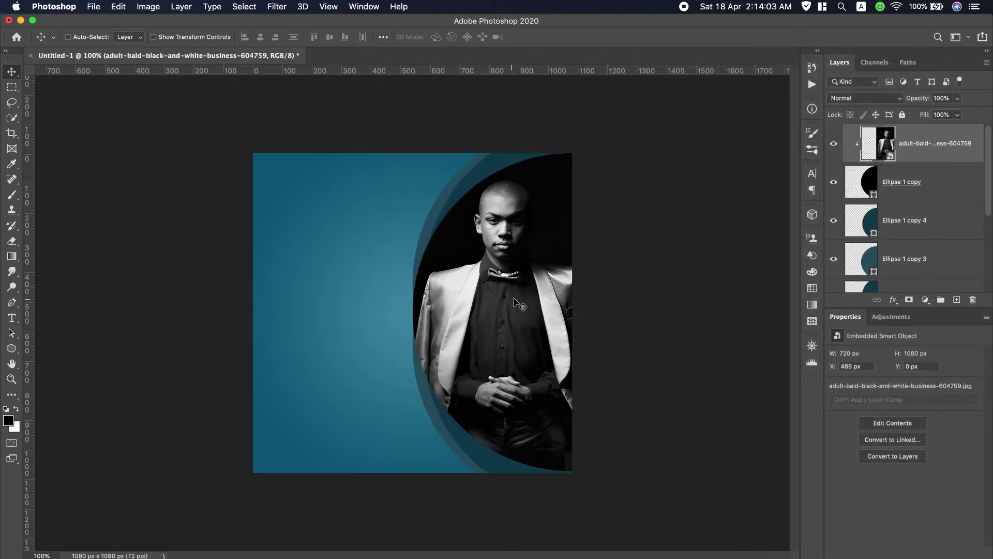
pyautogui.moveTo(510, 291); pyautogui.dragTo(520, 294)
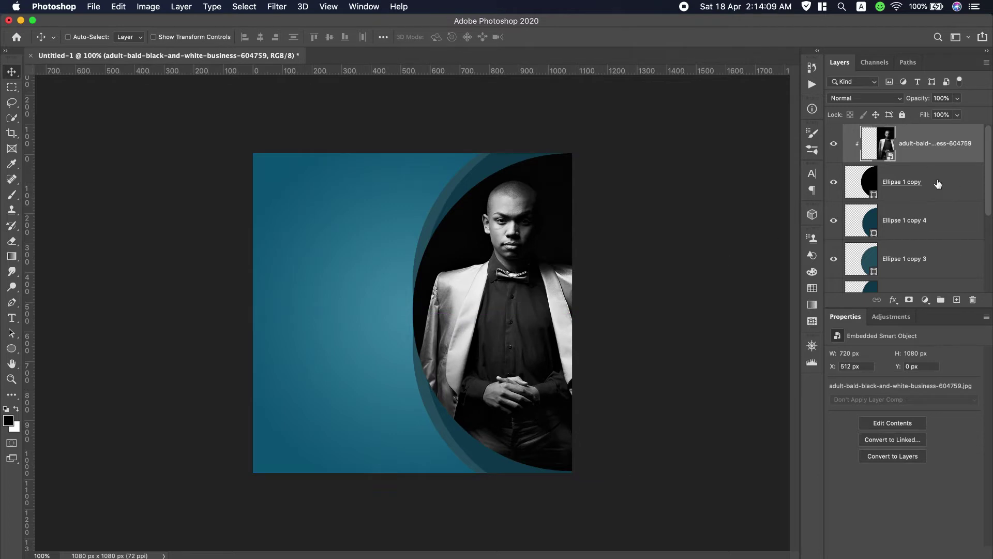
# Add a solid color fill layer in teal 086073 above the photo and set its blending mode to Color.
pyautogui.click(926, 300)
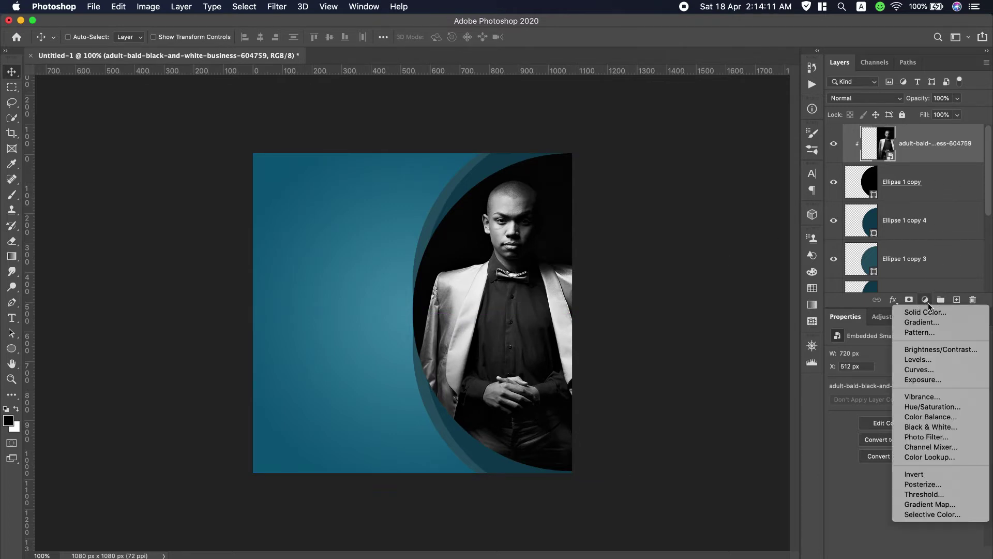
pyautogui.click(924, 310)
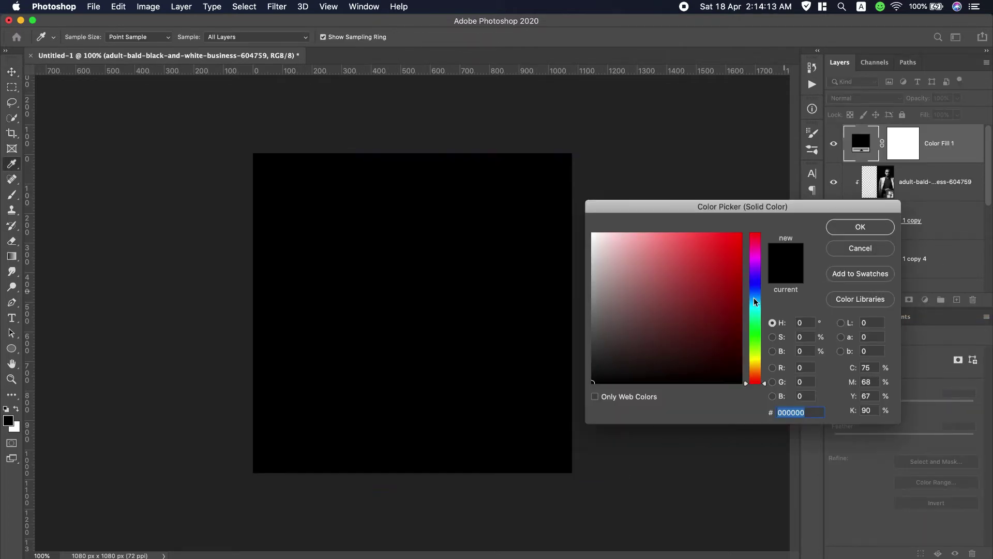
pyautogui.click(758, 304)
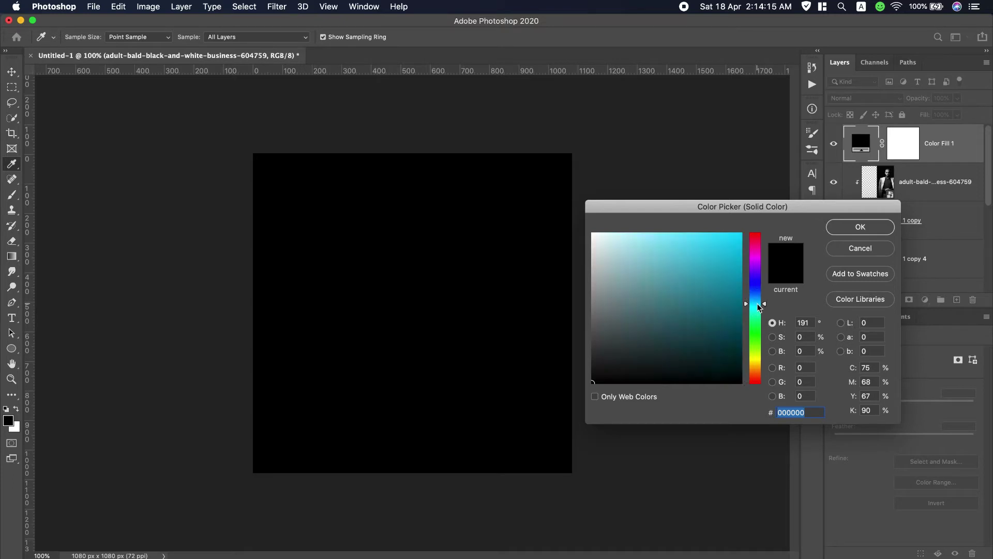
pyautogui.click(732, 314)
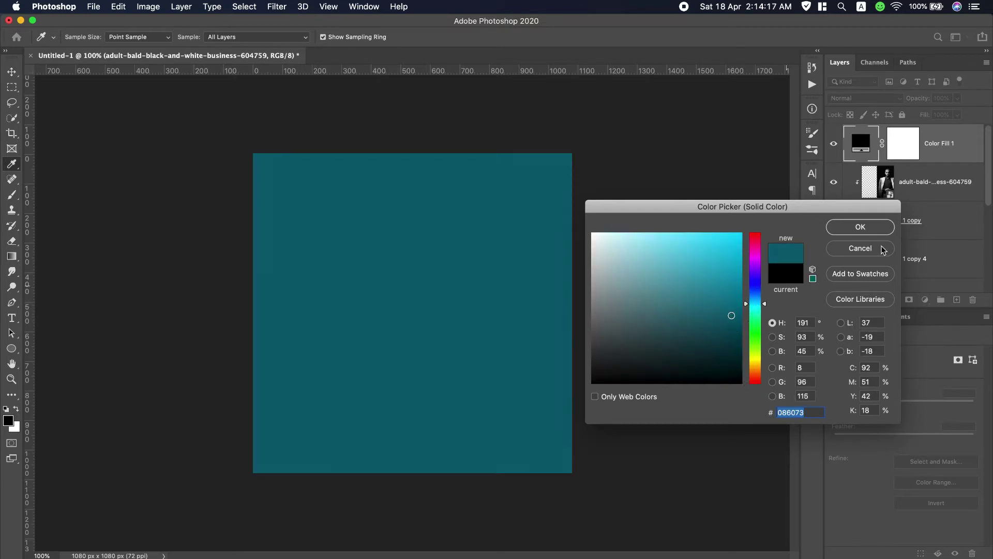
pyautogui.click(876, 233)
pyautogui.click(865, 98)
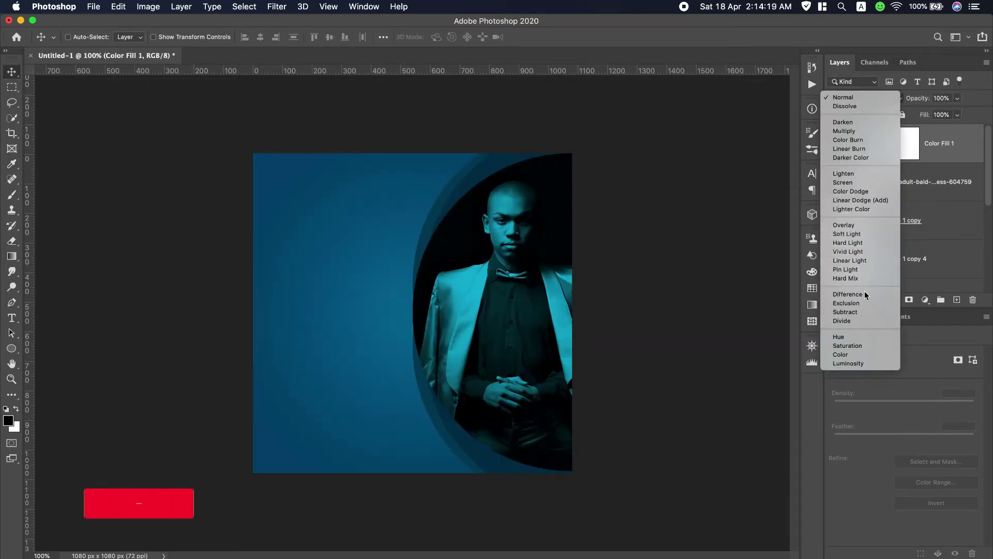
pyautogui.click(850, 354)
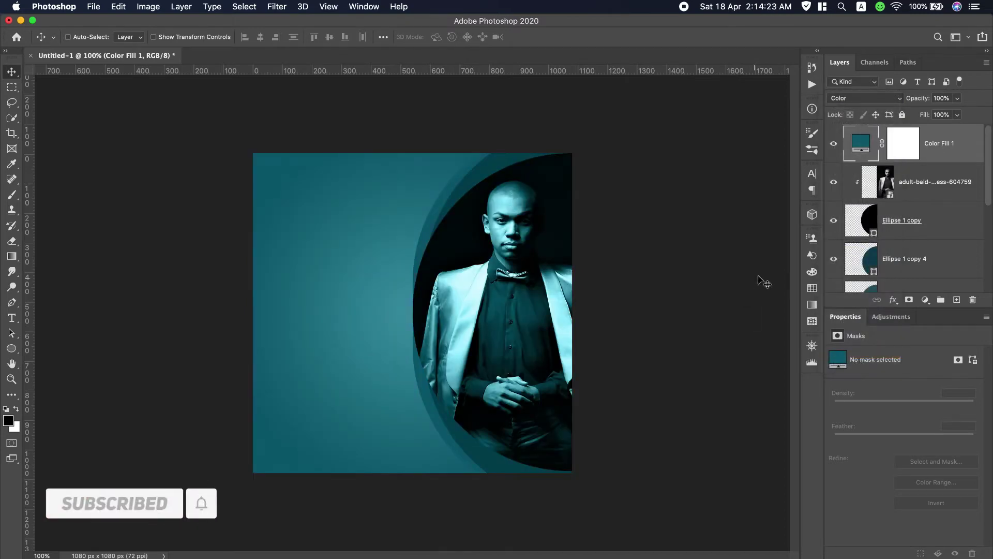
# Clip the teal color fill layer to the circle so that it tints only the photo.
pyautogui.click(523, 269)
pyautogui.moveTo(524, 269); pyautogui.dragTo(537, 271)
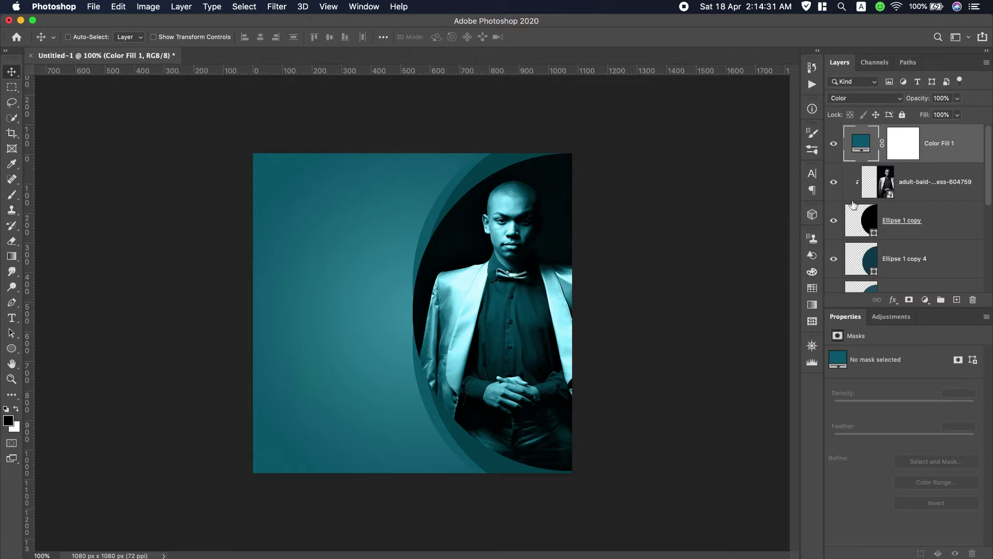
pyautogui.rightClick(945, 151)
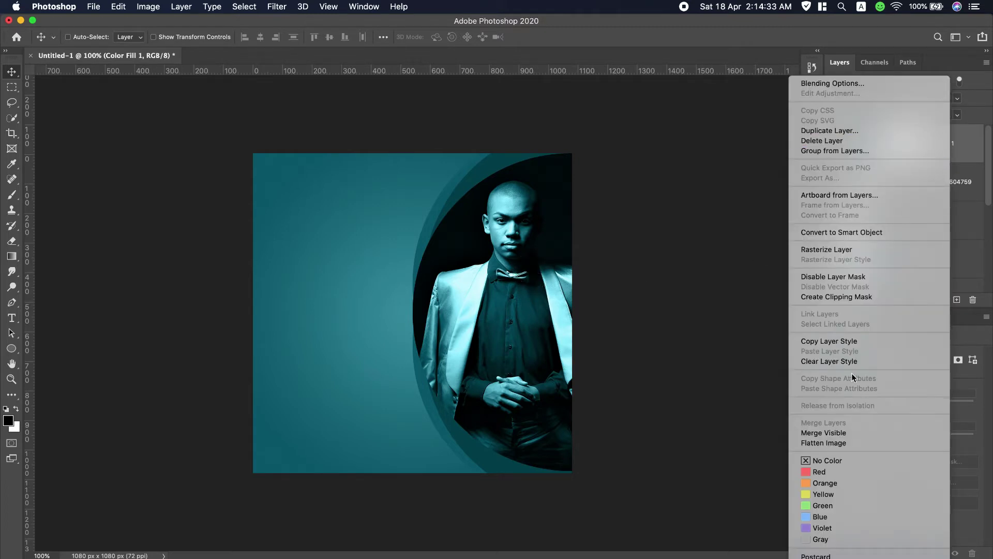
pyautogui.click(847, 296)
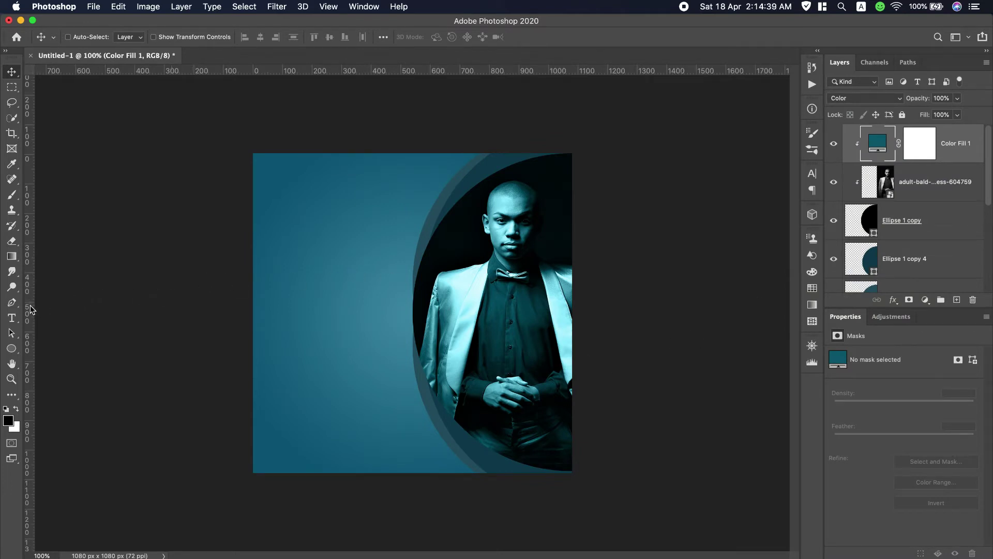
# Add a vertical guide at about X 39 px and a horizontal guide at about Y 59 px for the upper-left margins.
pyautogui.moveTo(31, 310); pyautogui.dragTo(265, 308)
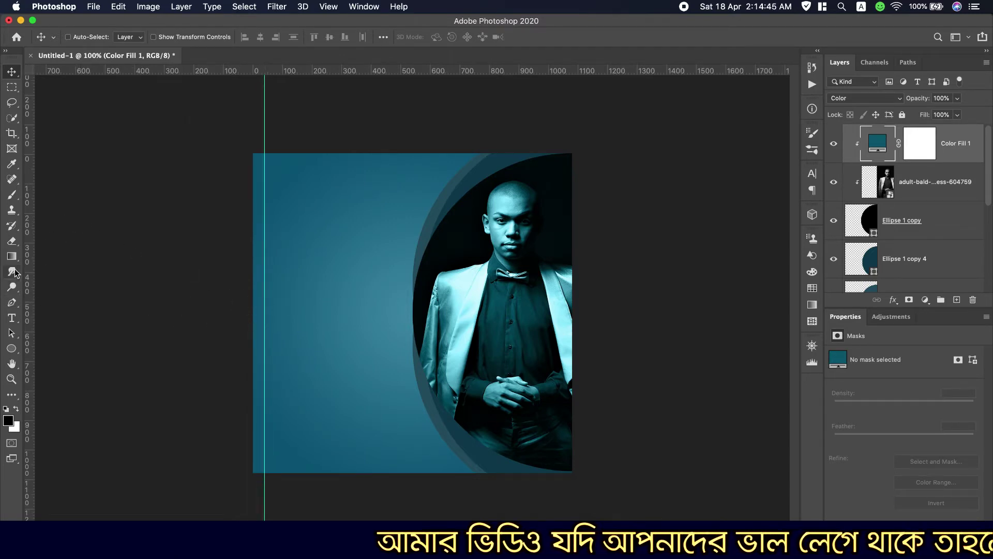
pyautogui.moveTo(11, 348); pyautogui.dragTo(75, 348)
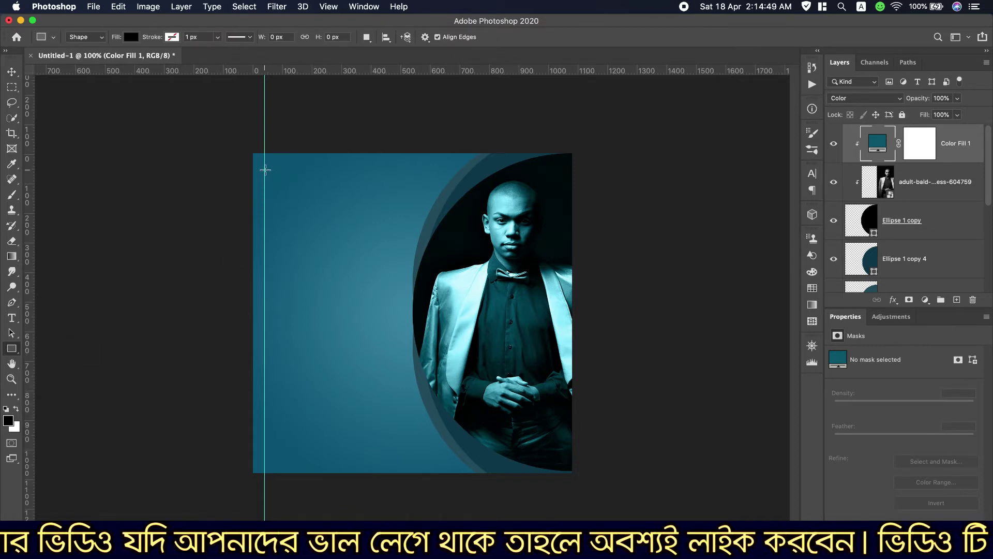
pyautogui.moveTo(338, 74); pyautogui.dragTo(334, 172)
# Draw a rectangle about 19 × 65 px at the intersection of the guides and fill it with white.
pyautogui.moveTo(265, 171); pyautogui.dragTo(270, 190)
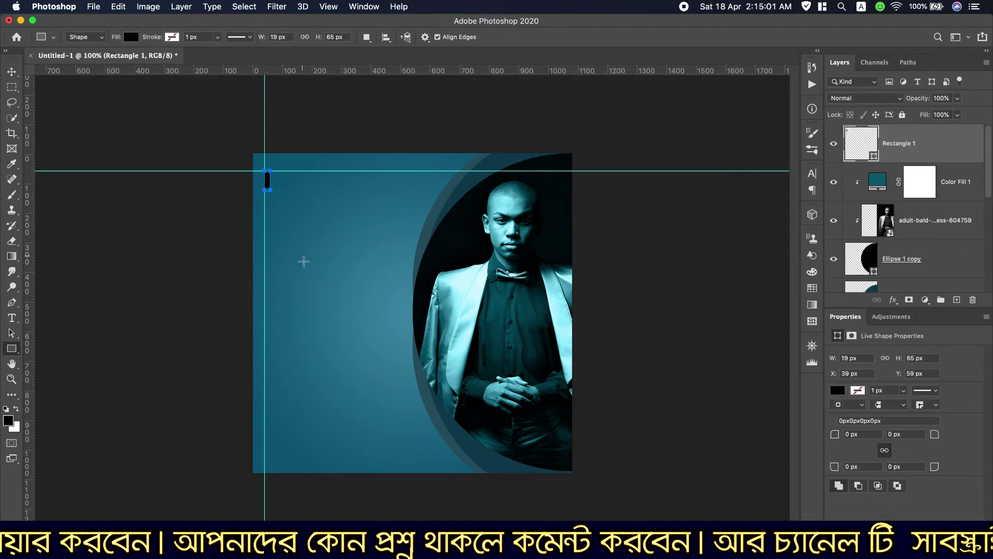
pyautogui.click(132, 38)
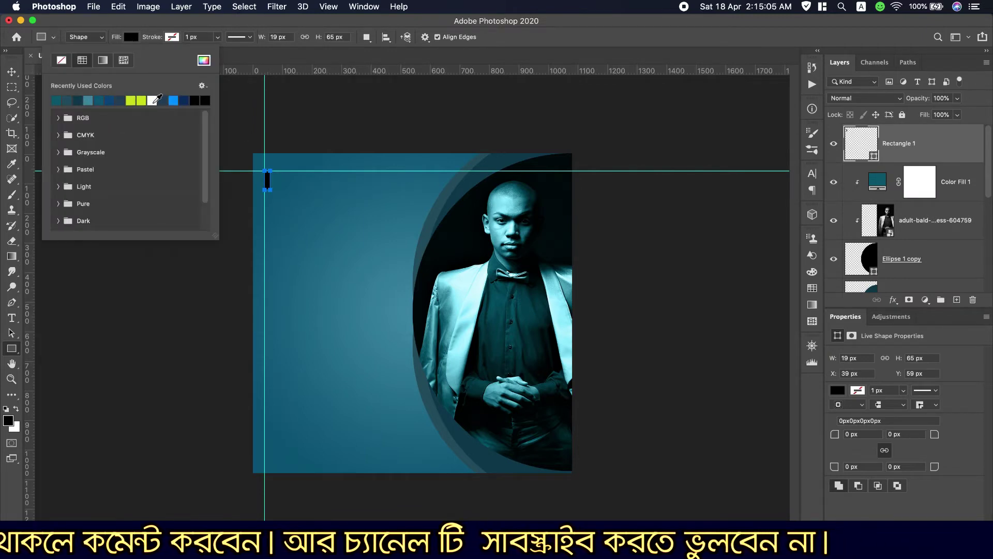
pyautogui.click(154, 101)
# Duplicate the small white rectangle and place the copy flush against its right edge at X 58 px, Y 59 px.
pyautogui.click(11, 69)
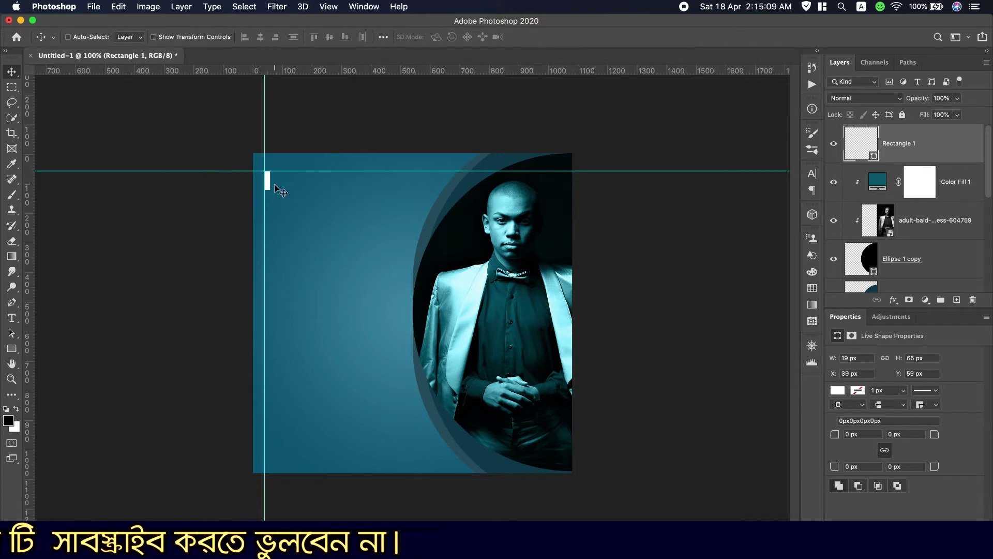
pyautogui.moveTo(269, 185); pyautogui.dragTo(275, 185)
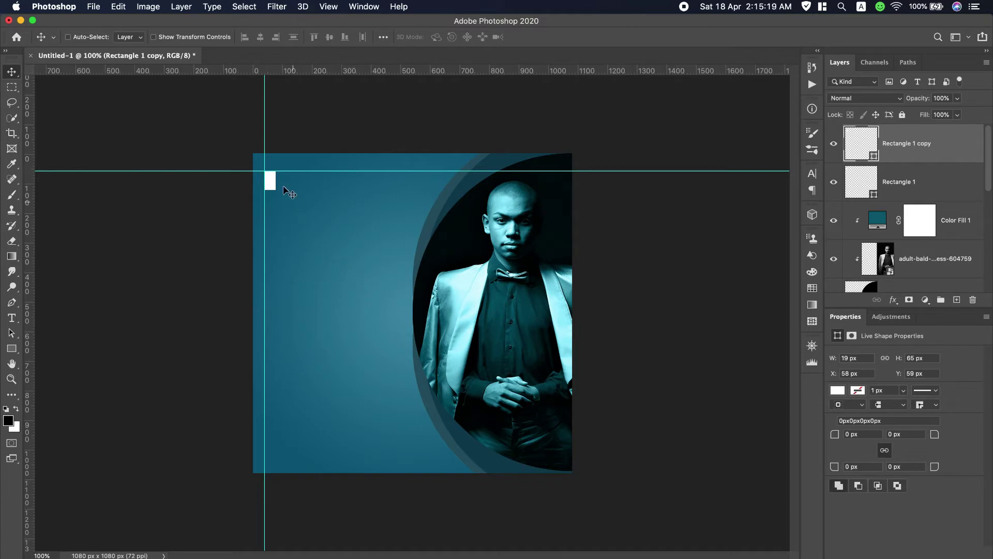
# Give the copied rectangle a white stroke of 3.15 px and remove its fill.
pyautogui.click(12, 348)
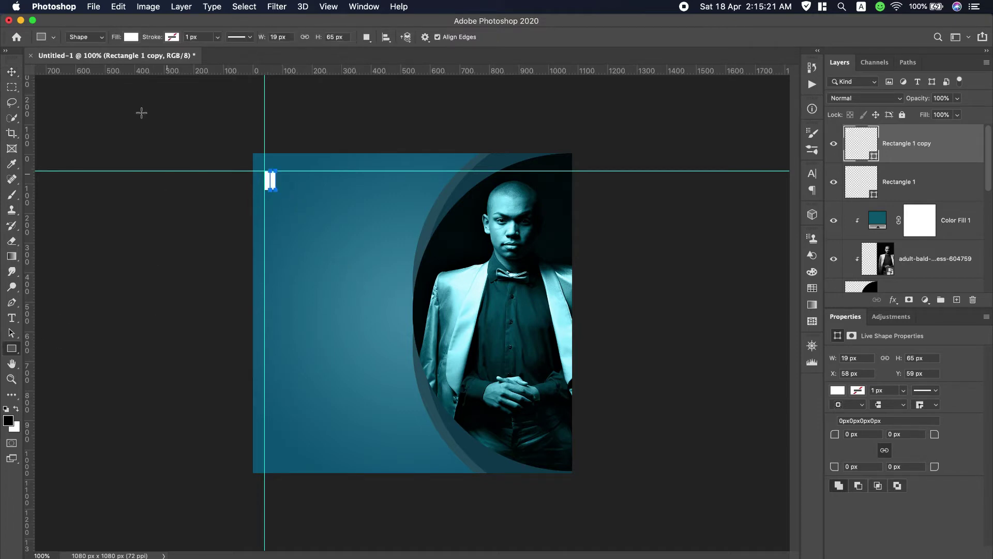
pyautogui.click(132, 37)
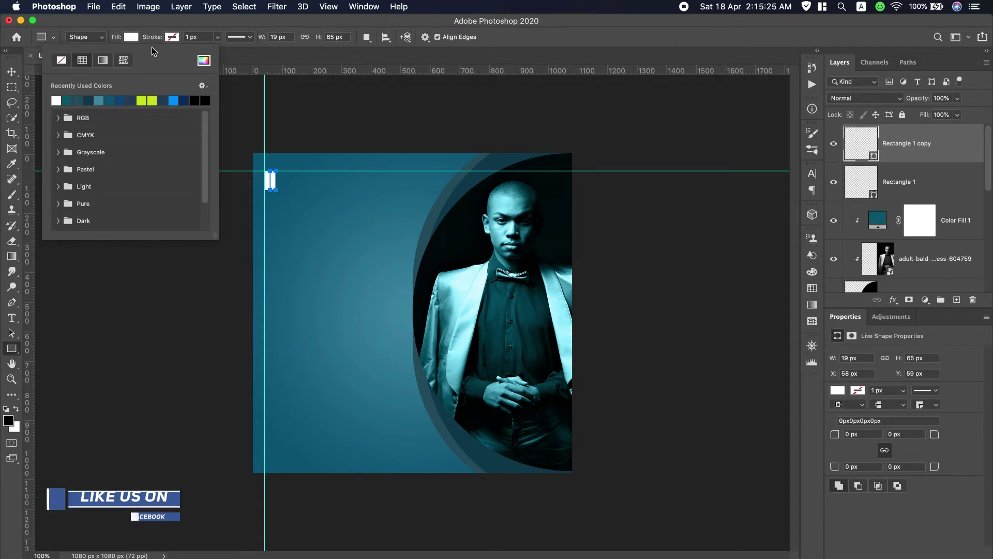
pyautogui.moveTo(122, 49); pyautogui.dragTo(163, 50)
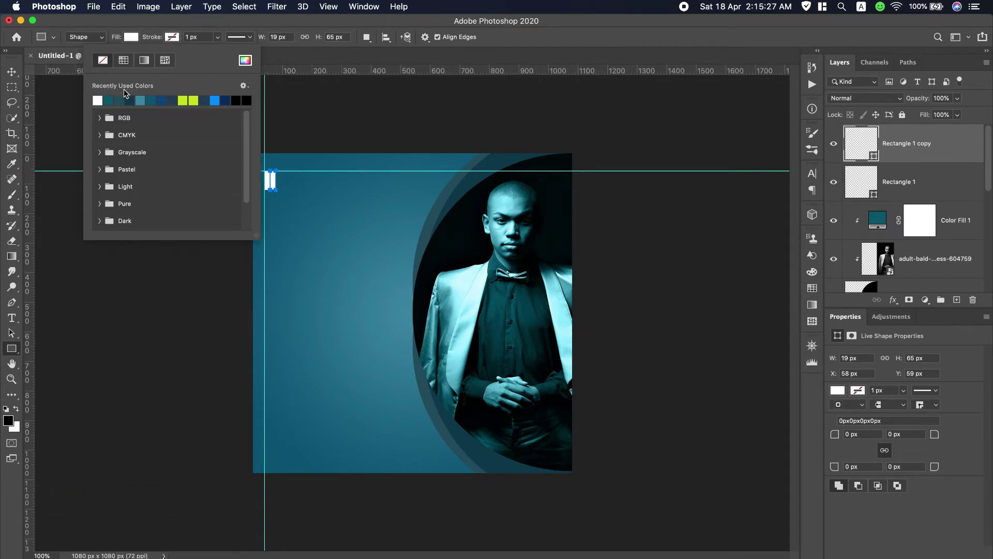
pyautogui.click(217, 38)
pyautogui.moveTo(216, 50); pyautogui.dragTo(217, 50)
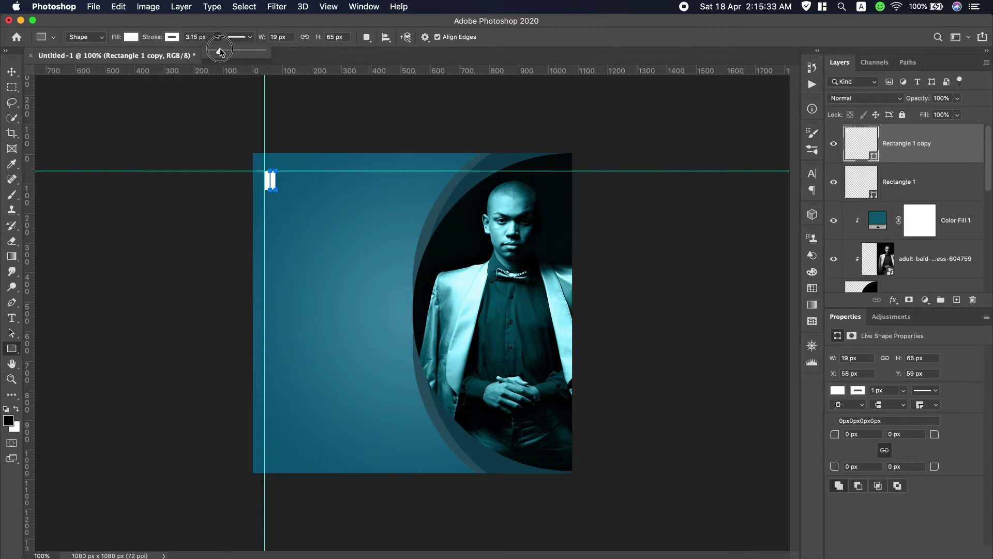
pyautogui.moveTo(220, 50); pyautogui.dragTo(221, 52)
pyautogui.click(132, 37)
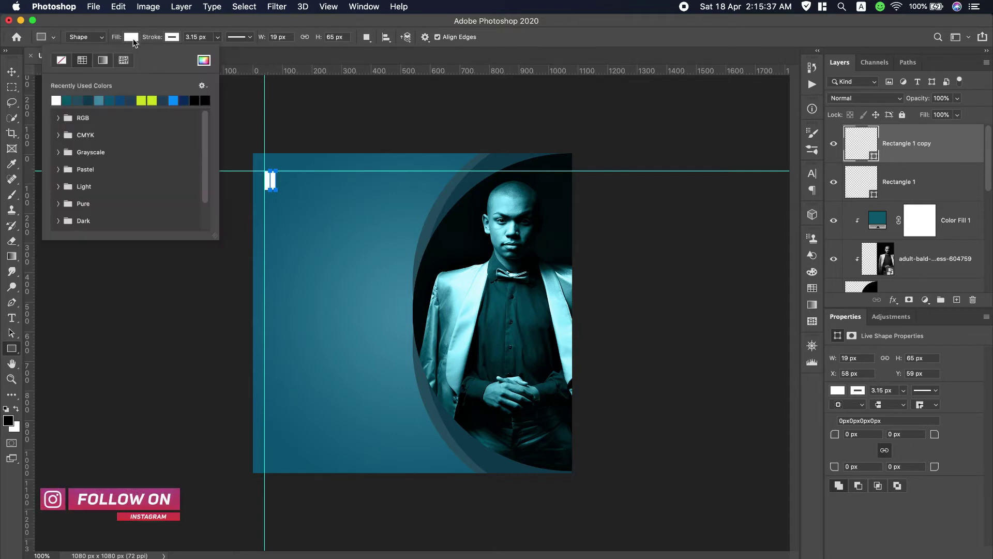
pyautogui.click(65, 62)
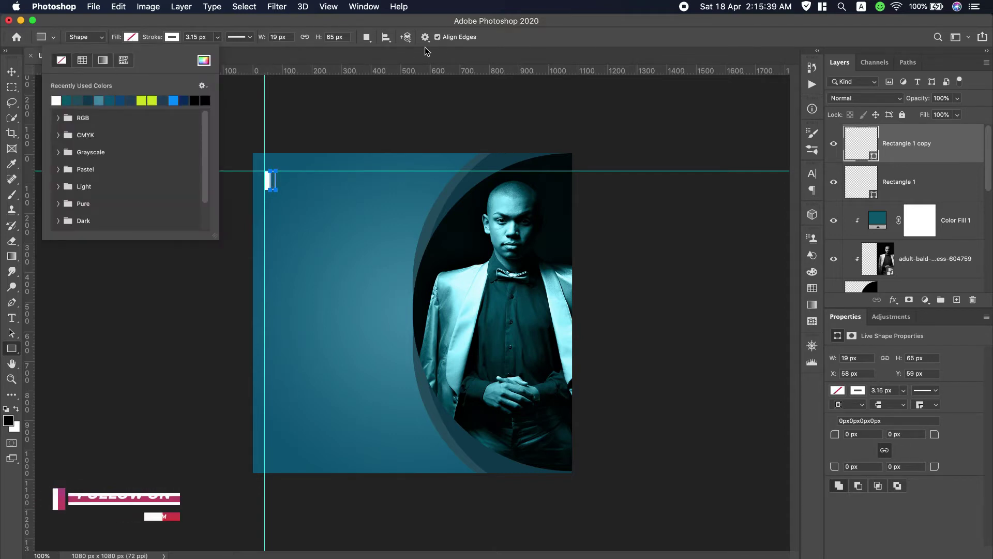
# Stretch the outlined rectangle horizontally to about 258 px wide, keeping its left edge against the solid white rectangle.
pyautogui.click(11, 71)
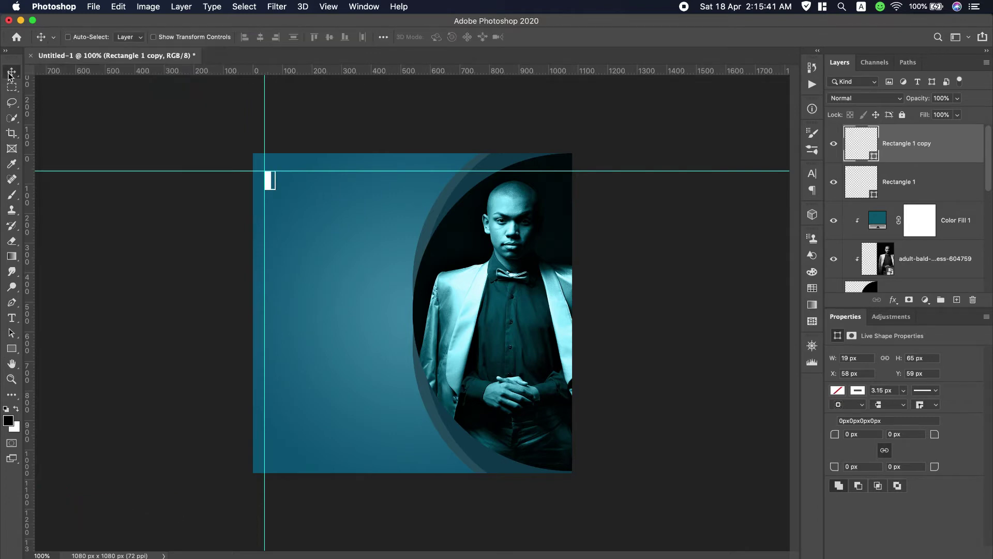
pyautogui.press('super+t')
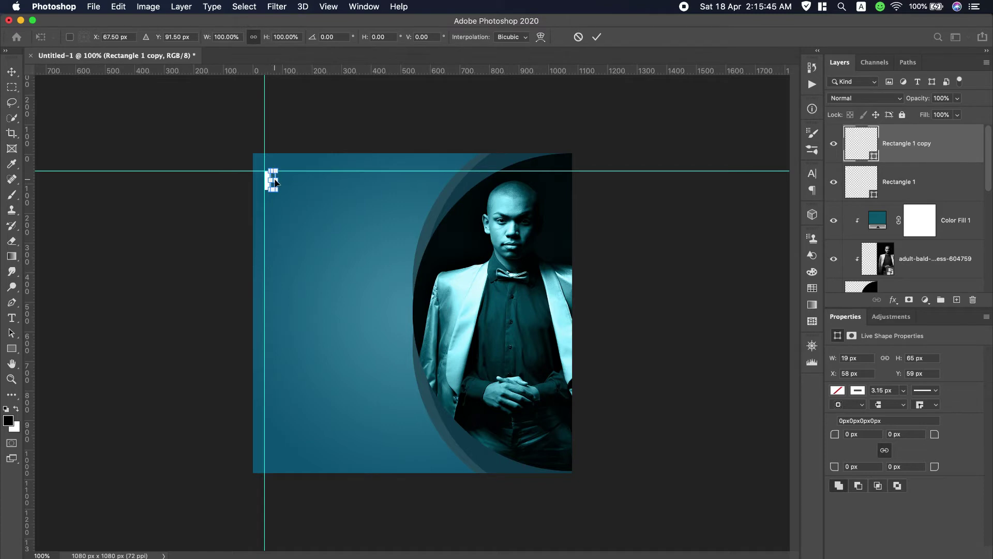
pyautogui.moveTo(277, 179); pyautogui.dragTo(348, 182)
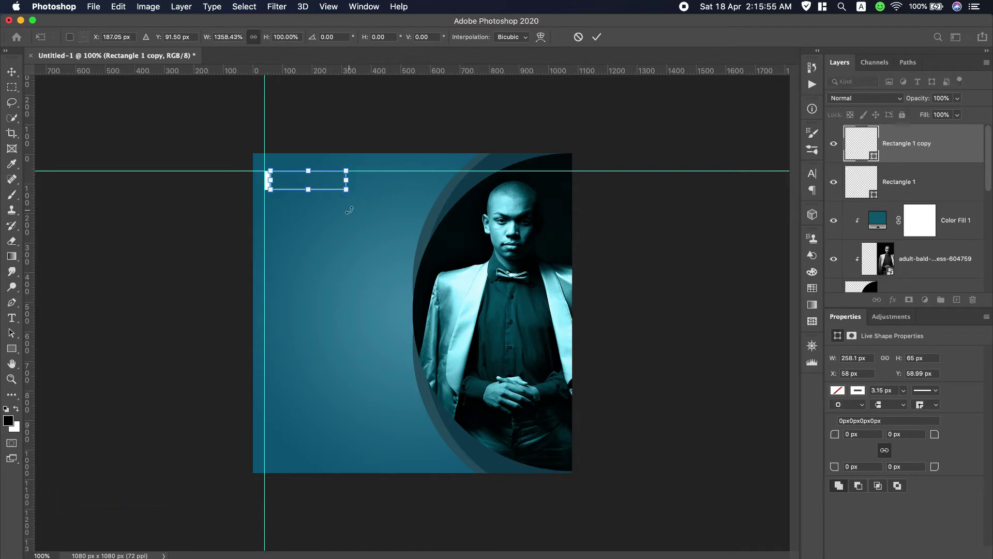
pyautogui.click(598, 37)
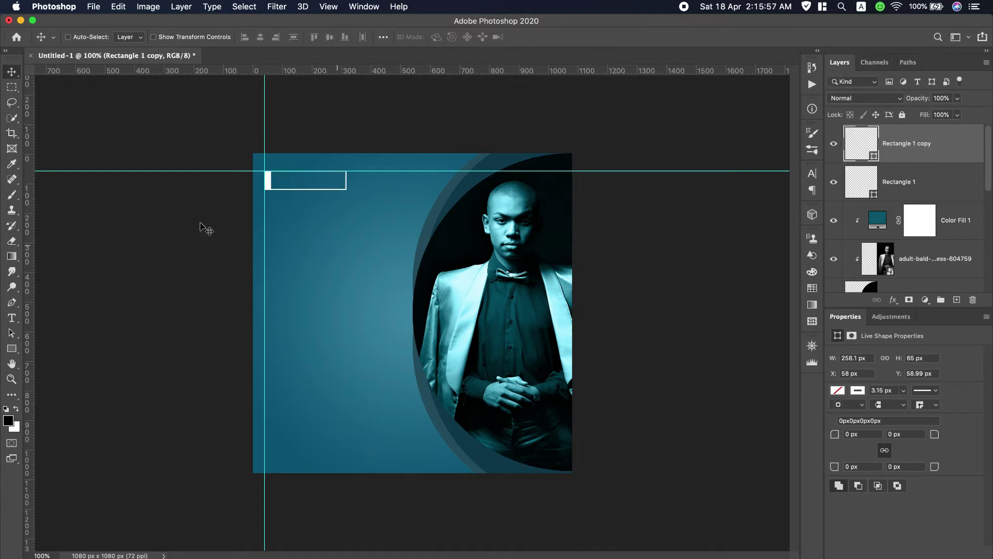
# Start a new text layer on the empty lower-left part of the design and set its text color to white (ffffff).
pyautogui.click(15, 318)
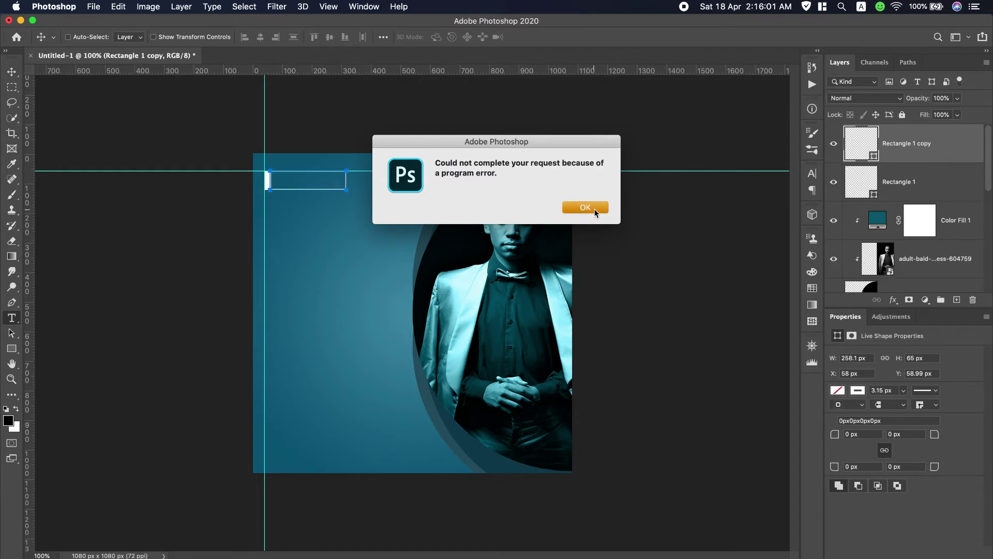
pyautogui.click(575, 206)
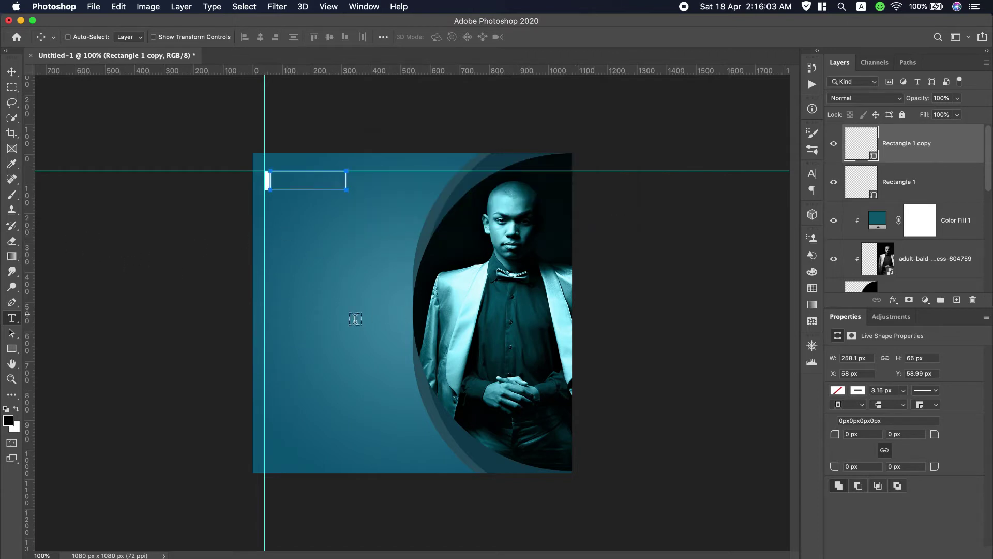
pyautogui.click(296, 333)
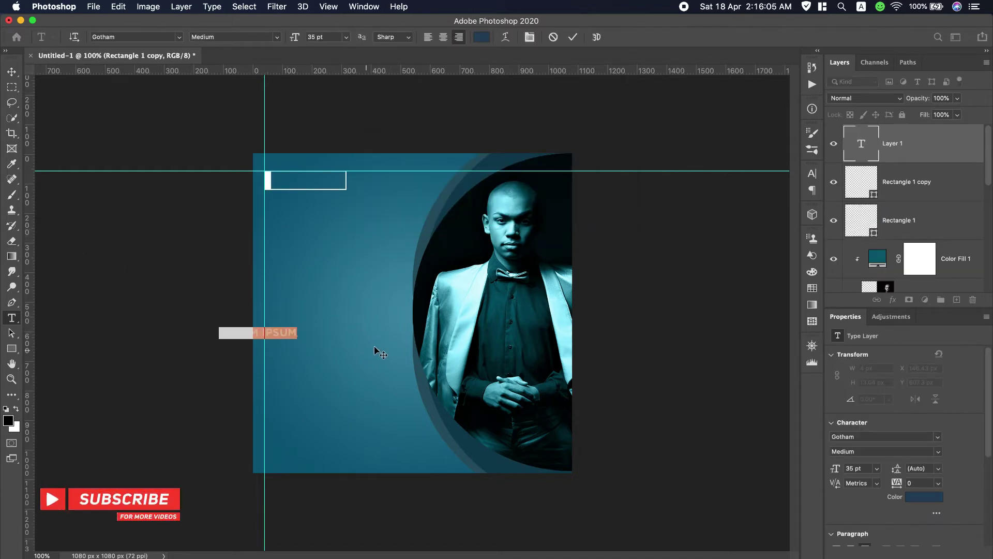
pyautogui.click(476, 38)
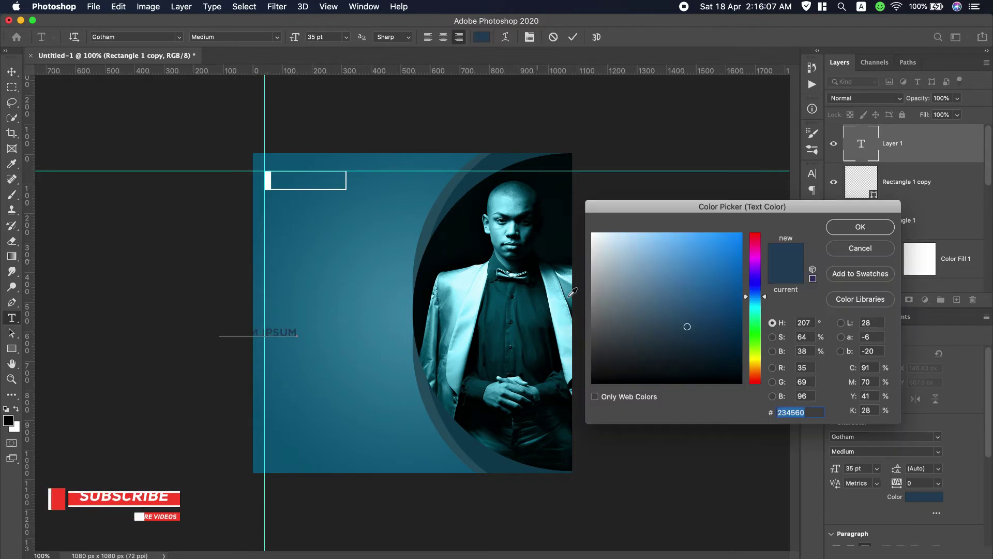
pyautogui.click(609, 267)
pyautogui.write('ffffff')
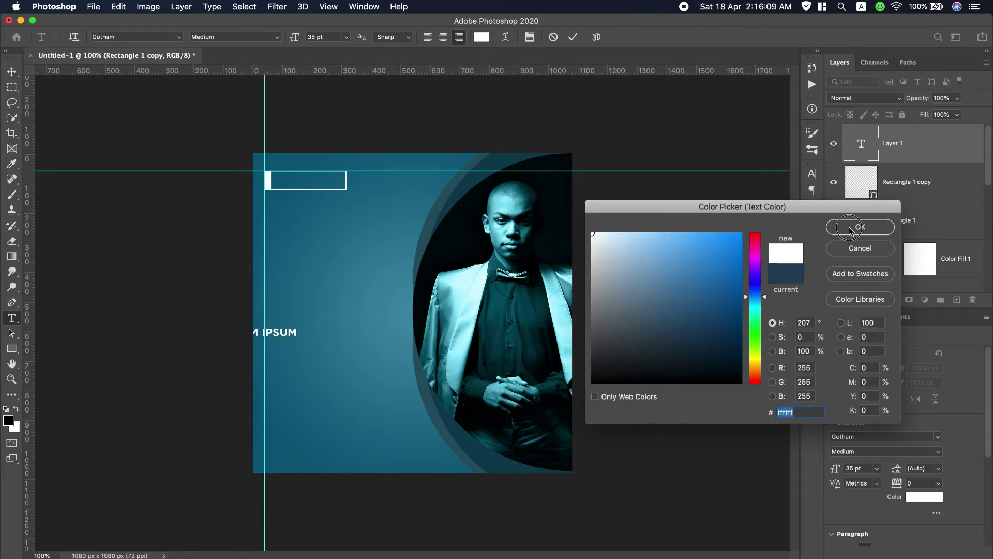
pyautogui.click(860, 227)
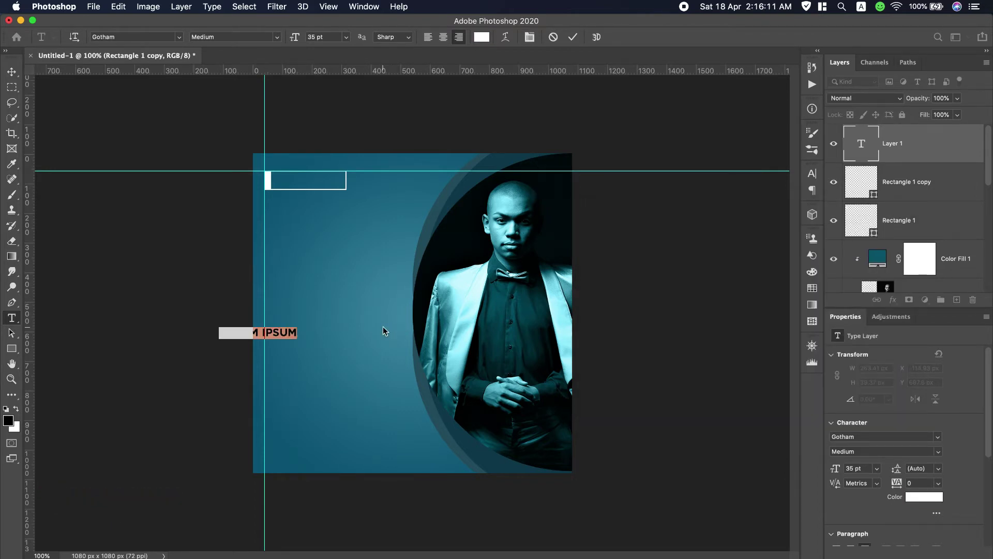
# Enter the text BRAND LOGO and move it into the outlined rectangle at the upper-left margins.
pyautogui.write('BRAN')
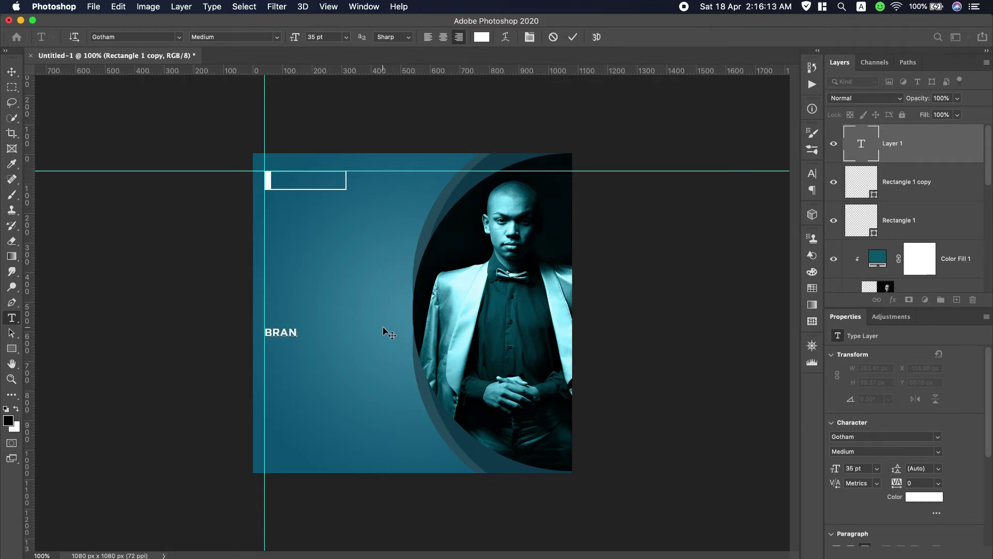
pyautogui.write('D LOGOGO')
pyautogui.press('super+a')
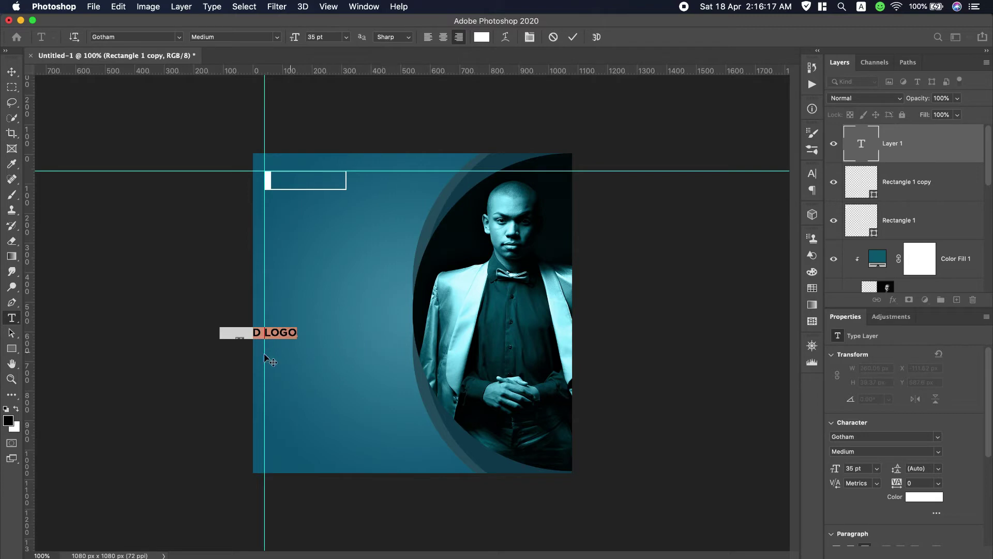
pyautogui.moveTo(277, 350); pyautogui.dragTo(324, 203)
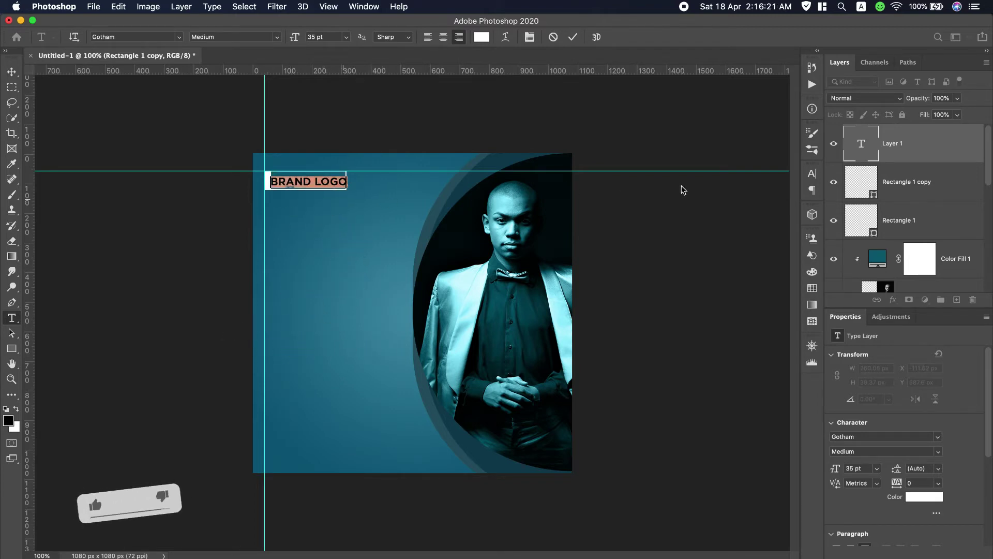
# Set the BRAND LOGO text to Gotham Bold at 31 pt.
pyautogui.click(813, 173)
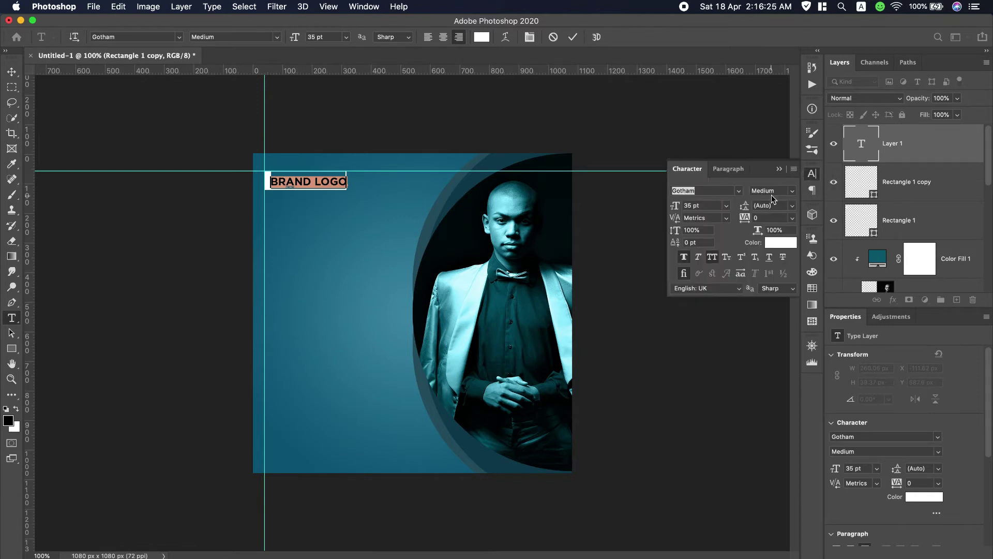
pyautogui.click(792, 193)
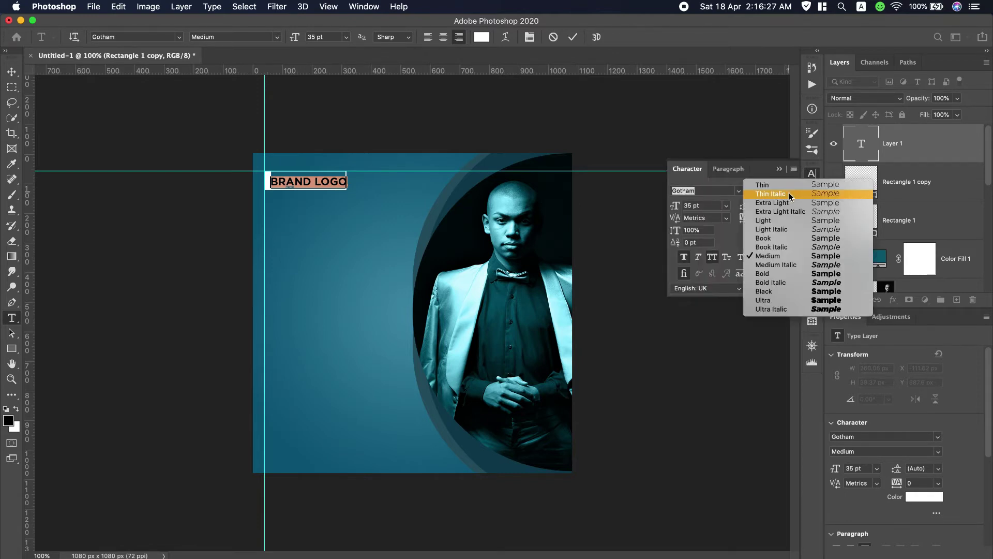
pyautogui.click(771, 273)
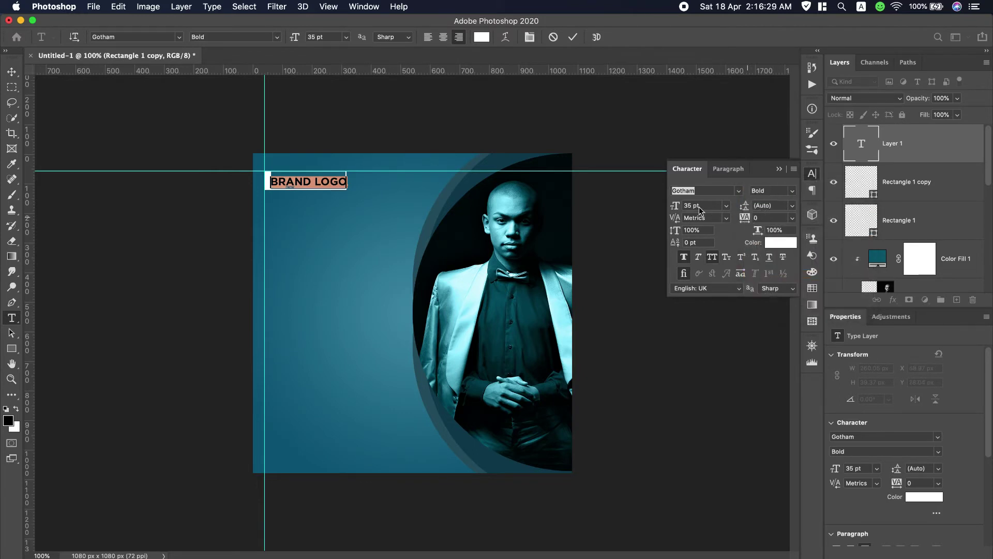
pyautogui.click(703, 206)
pyautogui.write('33')
pyautogui.press('Return')
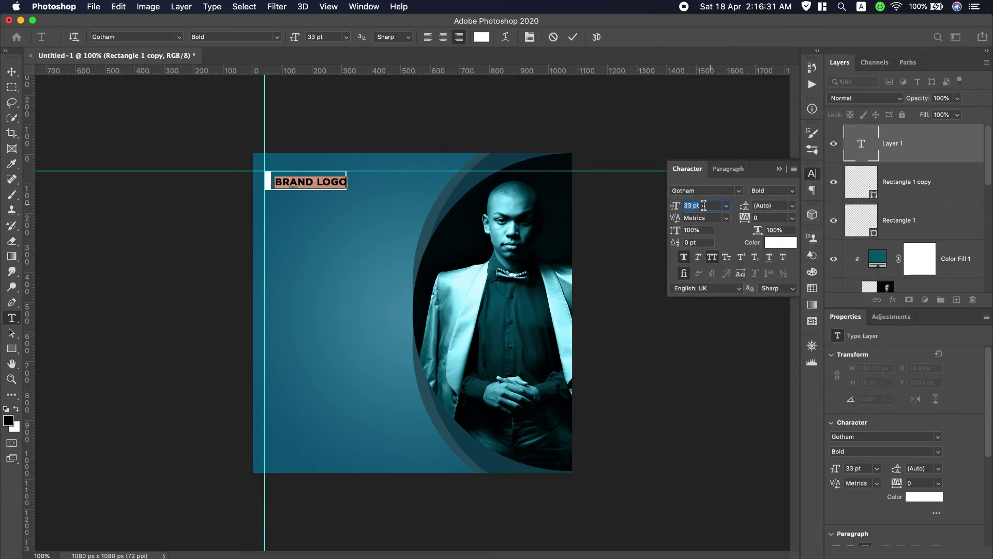
pyautogui.press('Down')
pyautogui.press('Down')
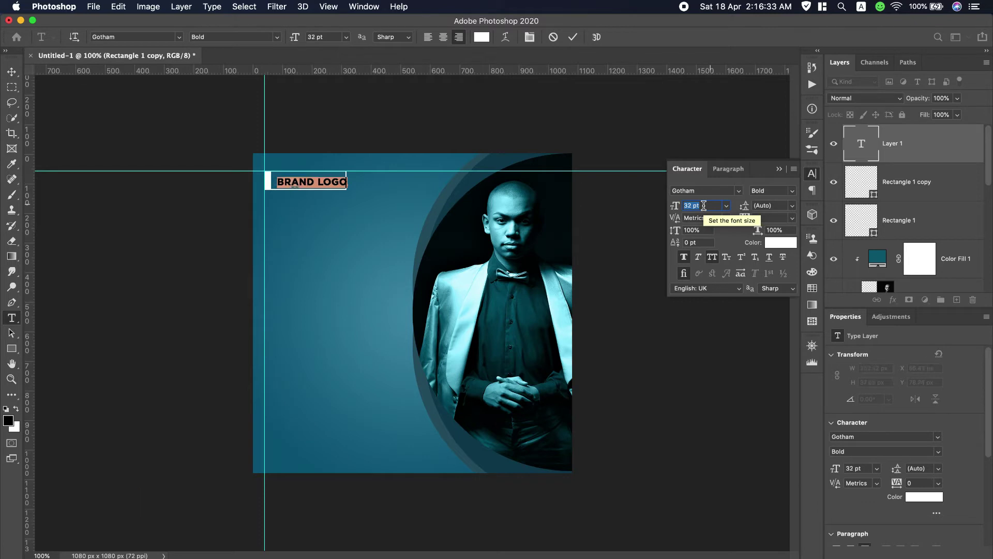
pyautogui.click(9, 74)
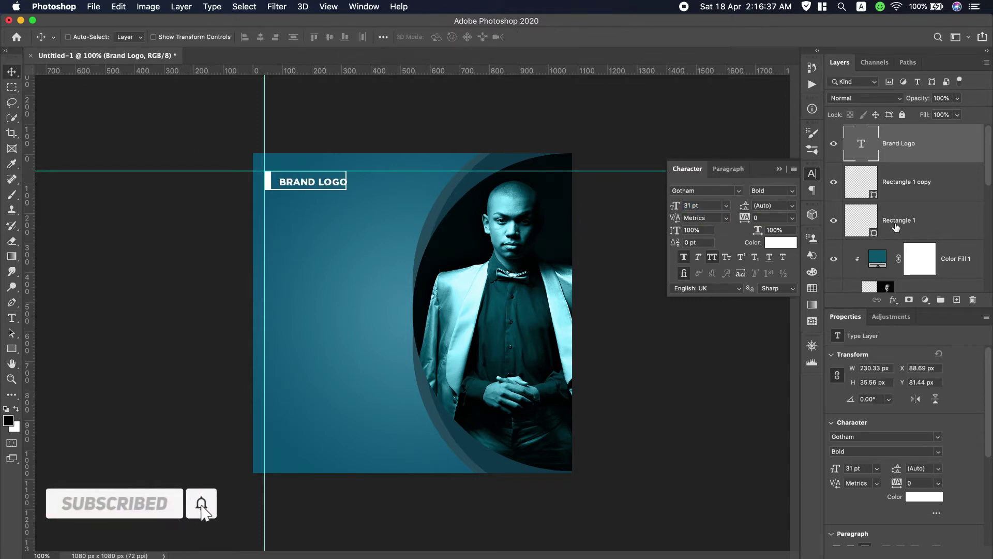
# Center the BRAND LOGO text horizontally and vertically within the outlined rectangle.
pyautogui.keyDown('super'); pyautogui.click(944, 194); pyautogui.keyUp('super')
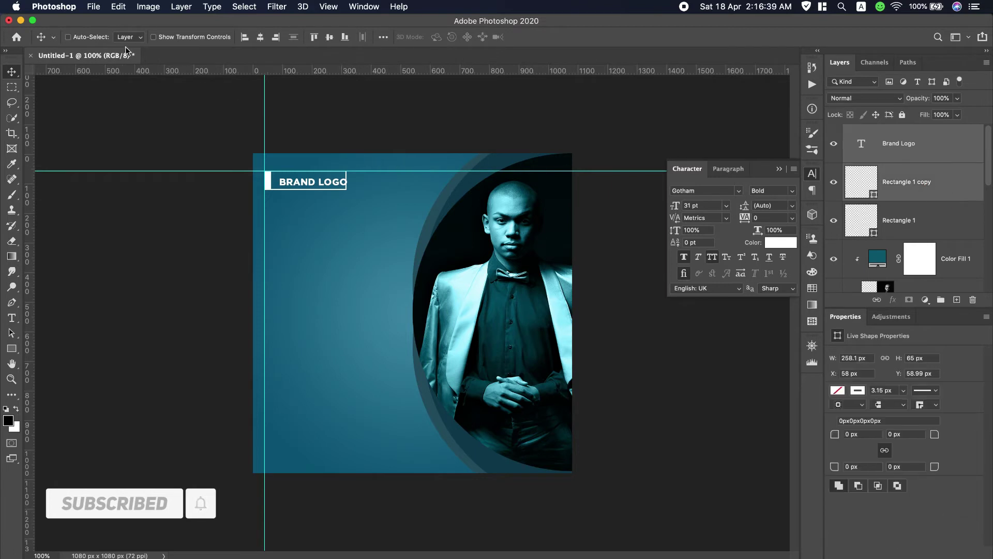
pyautogui.click(277, 39)
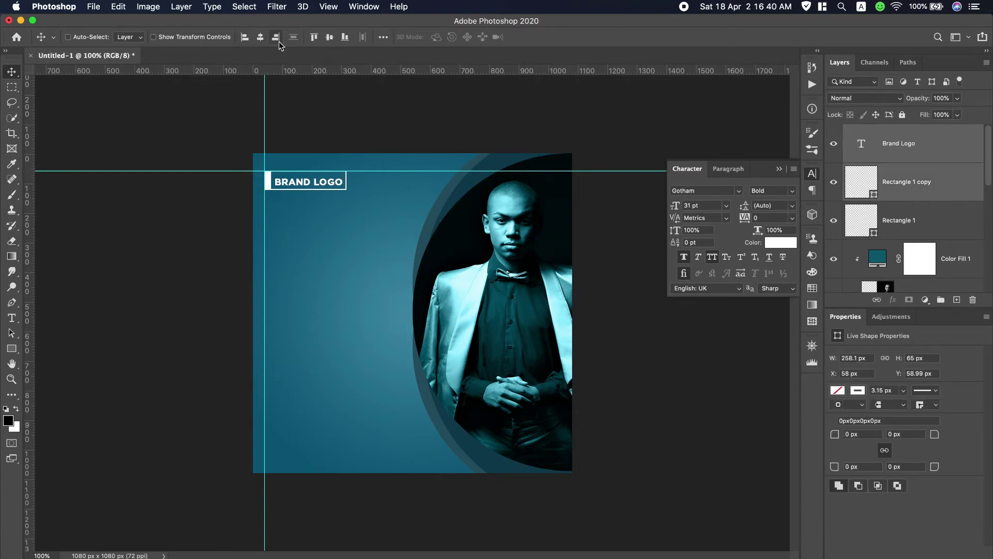
pyautogui.click(329, 37)
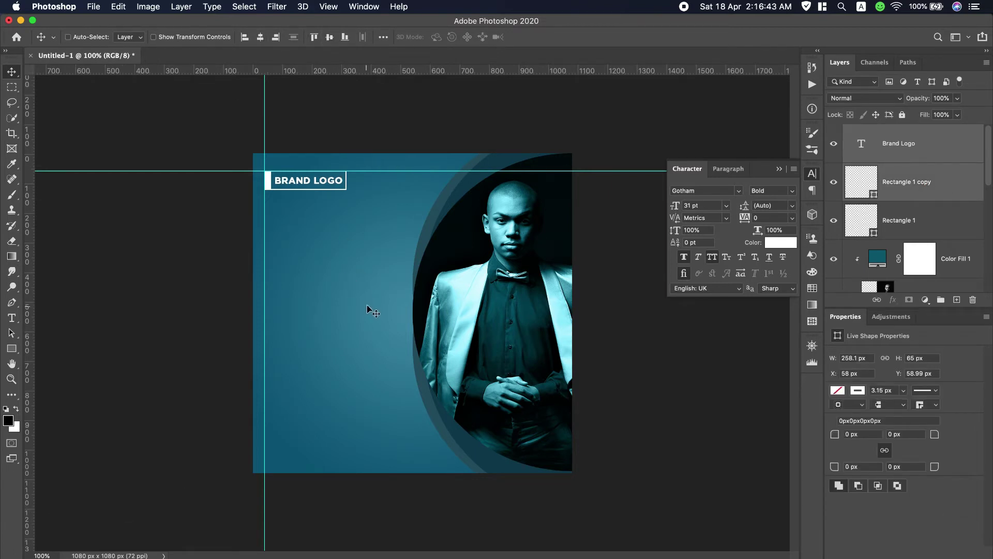
# Draw an outlined rectangle about 461 × 80 px at X 39 px, Y 270 px and stack two evenly spaced copies below, the last at Y 484 px.
pyautogui.scroll(-2, 578, 4)
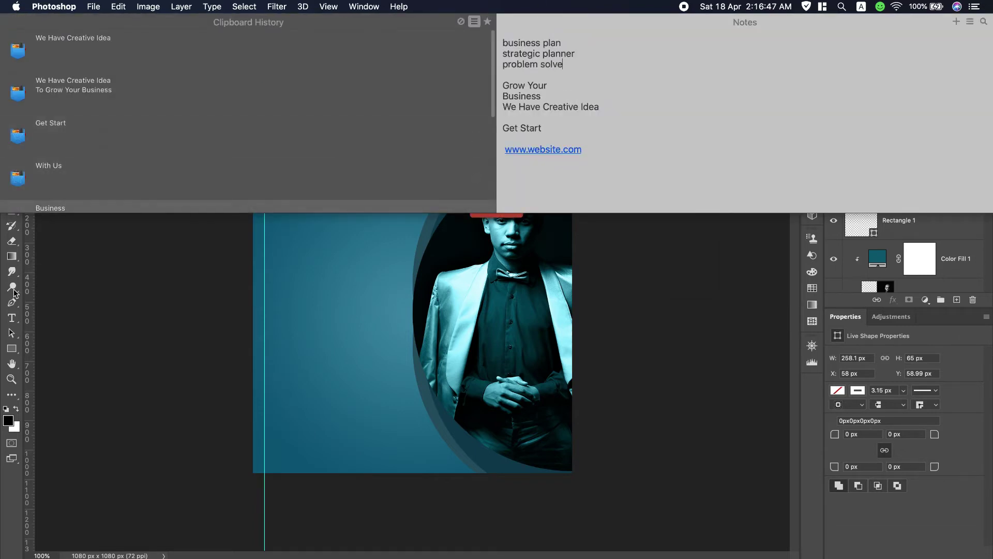
pyautogui.click(13, 321)
pyautogui.click(12, 348)
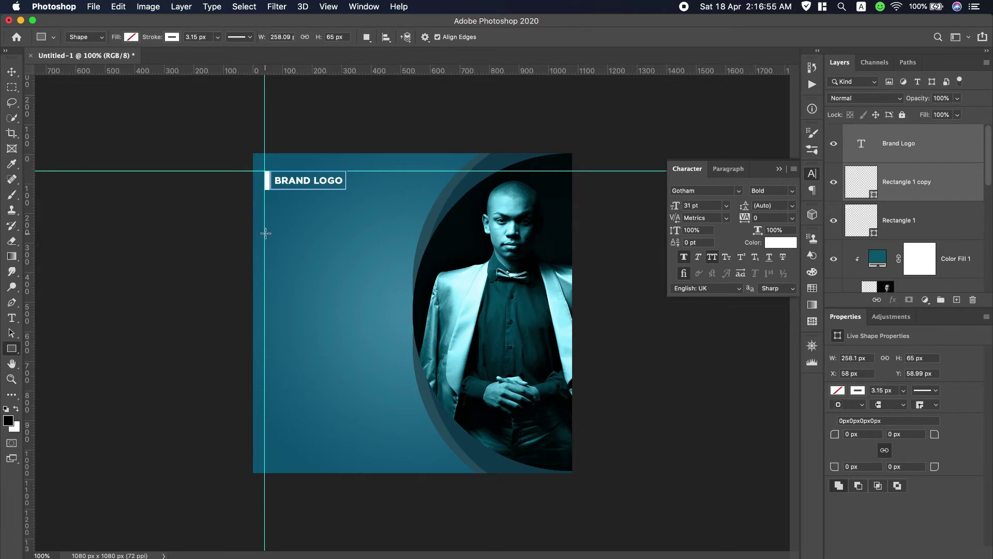
pyautogui.moveTo(264, 234); pyautogui.dragTo(400, 257)
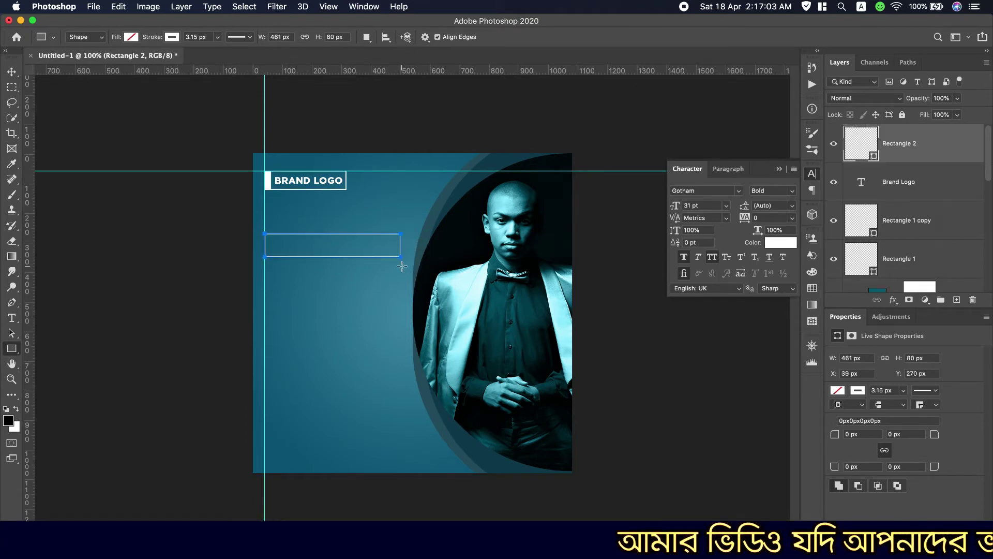
pyautogui.click(12, 72)
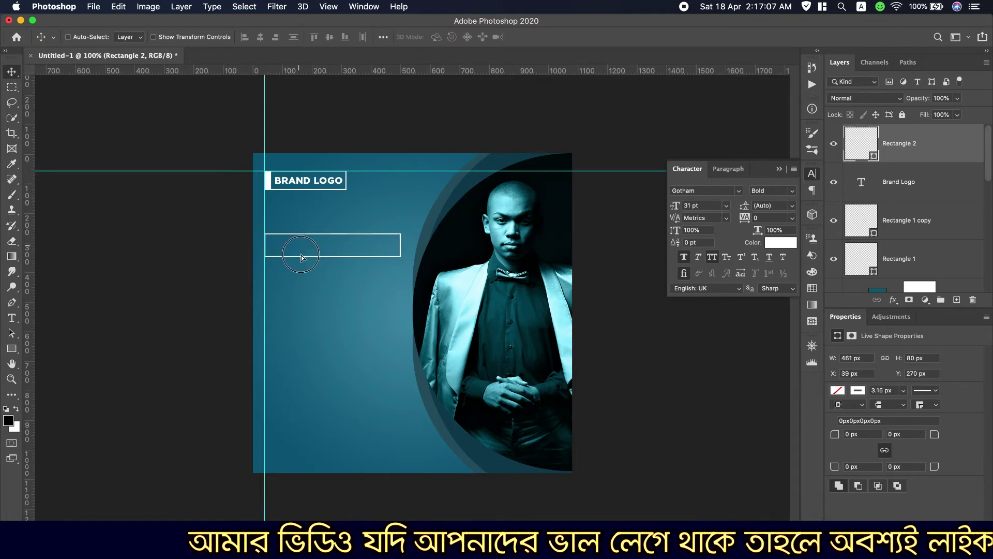
pyautogui.moveTo(300, 251); pyautogui.dragTo(301, 314)
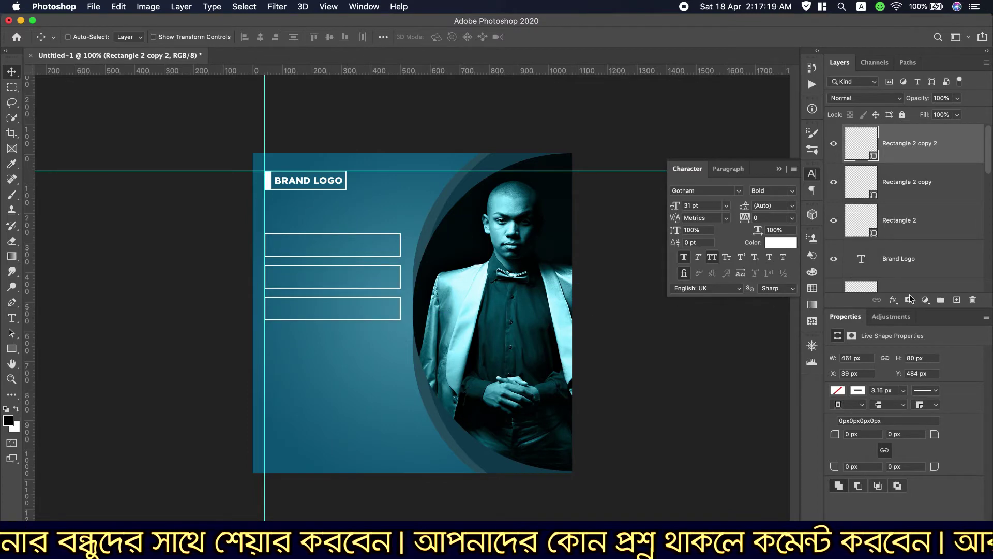
# Add a text layer above the first outlined rectangle's layer, fill it with "business plan" copied from the notes, and move it into that rectangle.
pyautogui.click(833, 225)
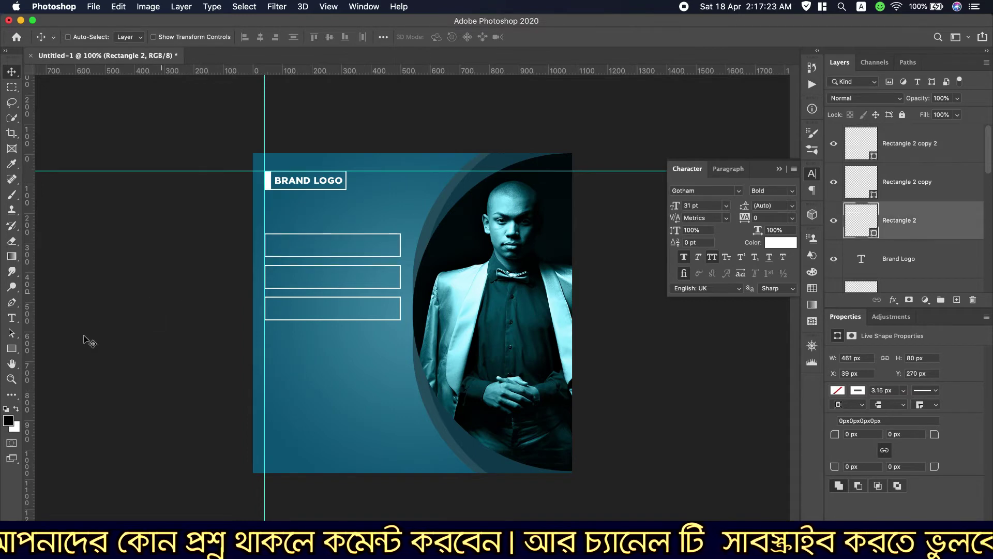
pyautogui.press('t')
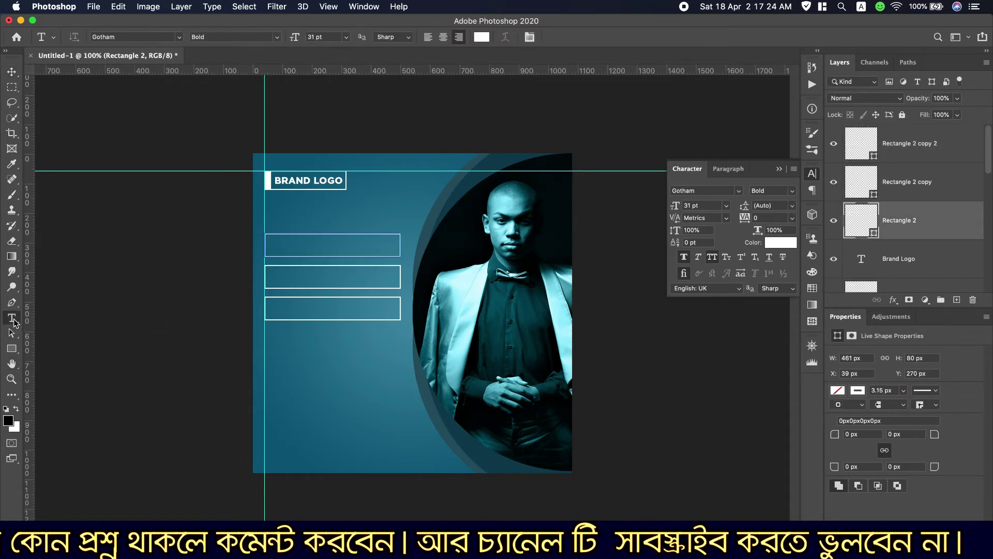
pyautogui.click(284, 362)
pyautogui.scroll(-3, 795, 3)
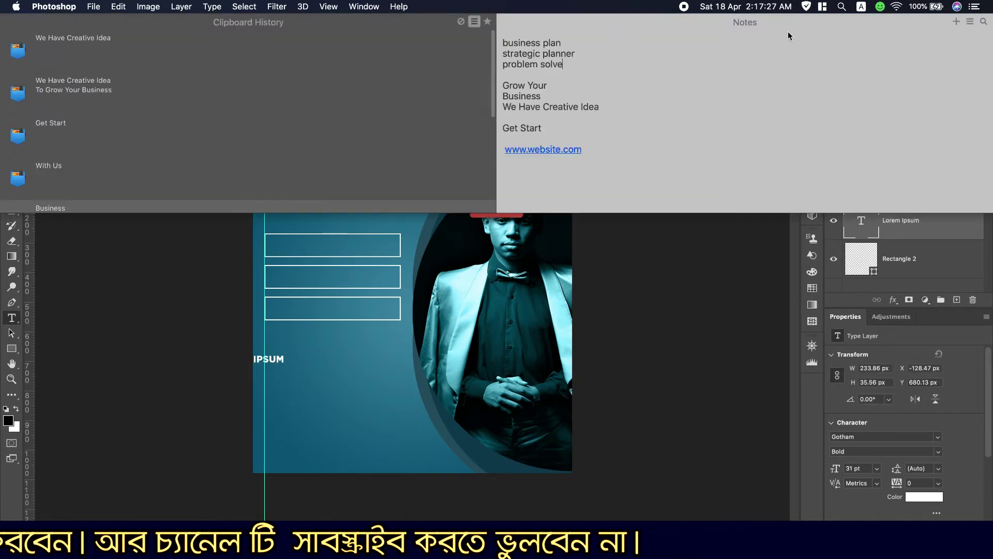
pyautogui.moveTo(573, 39); pyautogui.dragTo(477, 36)
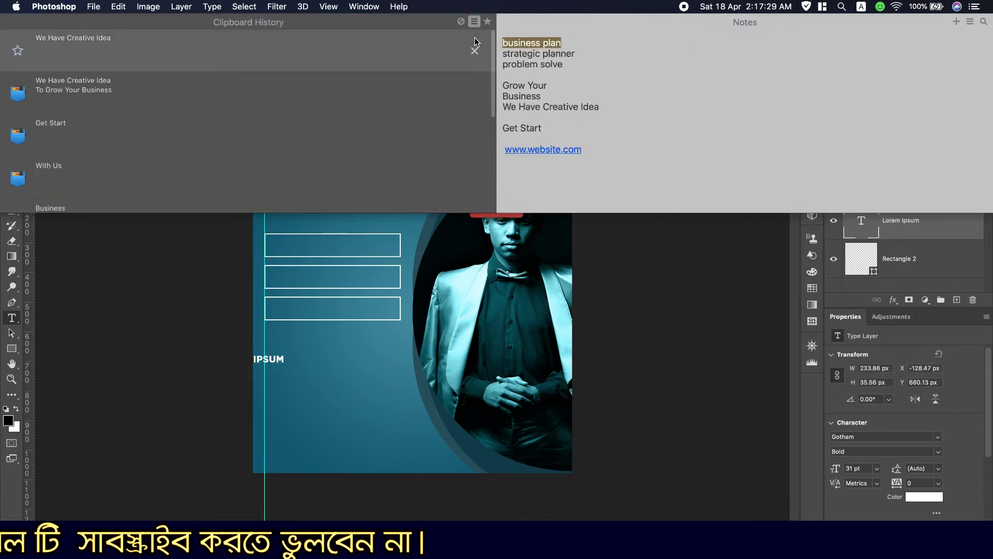
pyautogui.press('super+c')
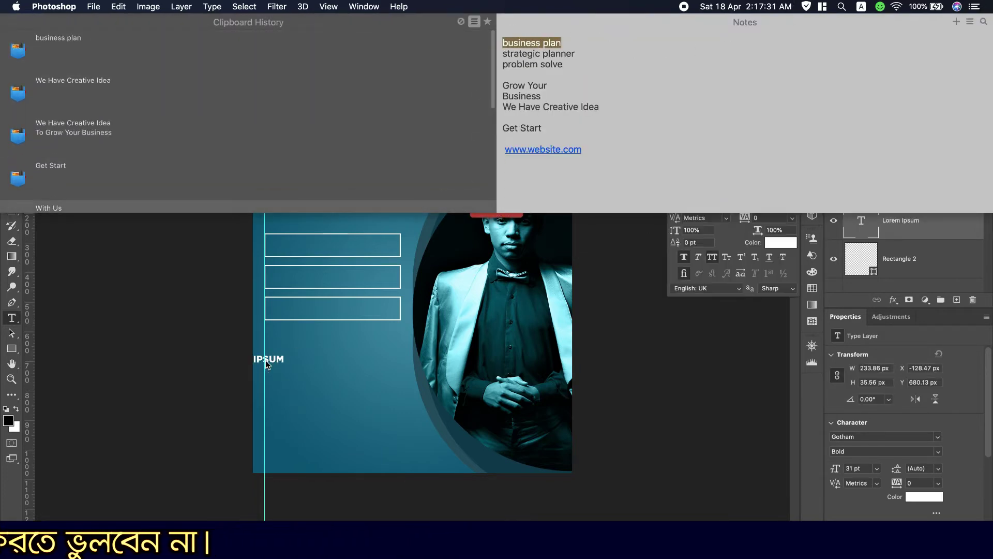
pyautogui.click(266, 360)
pyautogui.press('super+a')
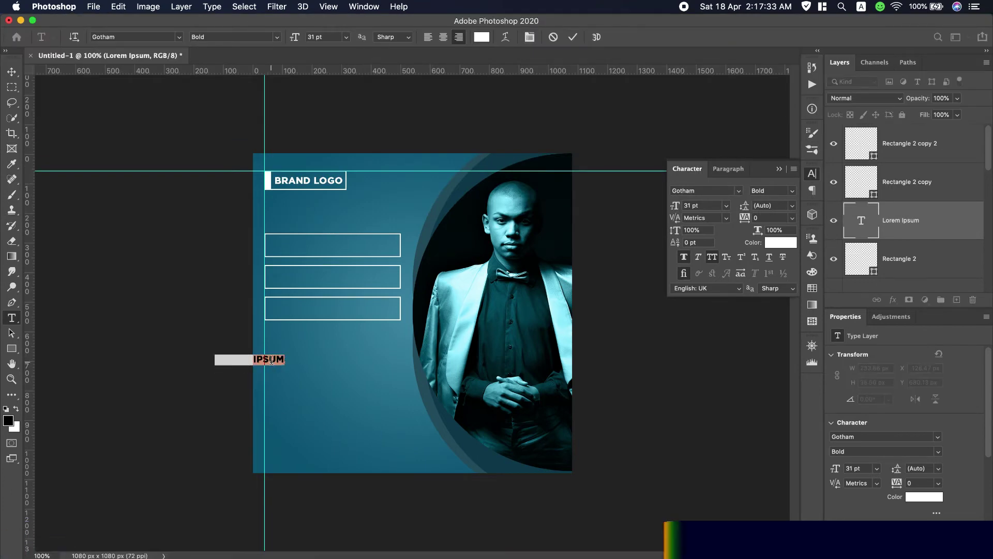
pyautogui.press('super+v')
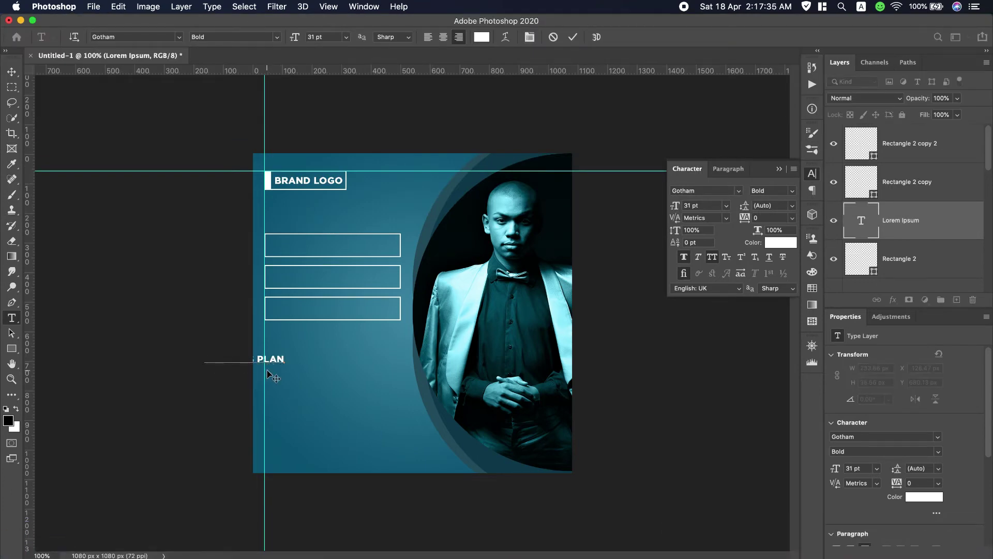
pyautogui.press('super+a')
pyautogui.moveTo(287, 388); pyautogui.dragTo(365, 267)
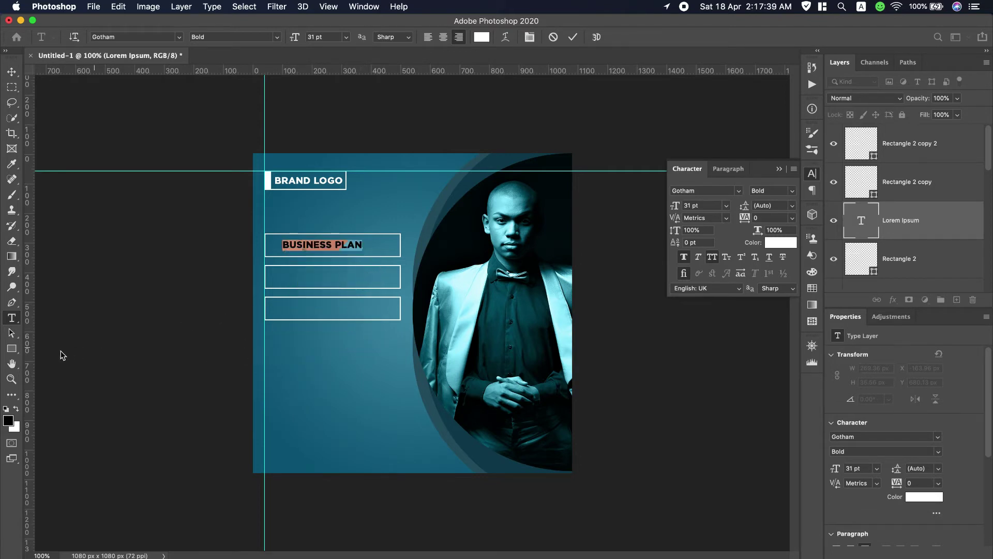
# Add a vertical guide at the start of the BRAND LOGO text and move the BUSINESS PLAN text to start on it.
pyautogui.moveTo(31, 354); pyautogui.dragTo(220, 355)
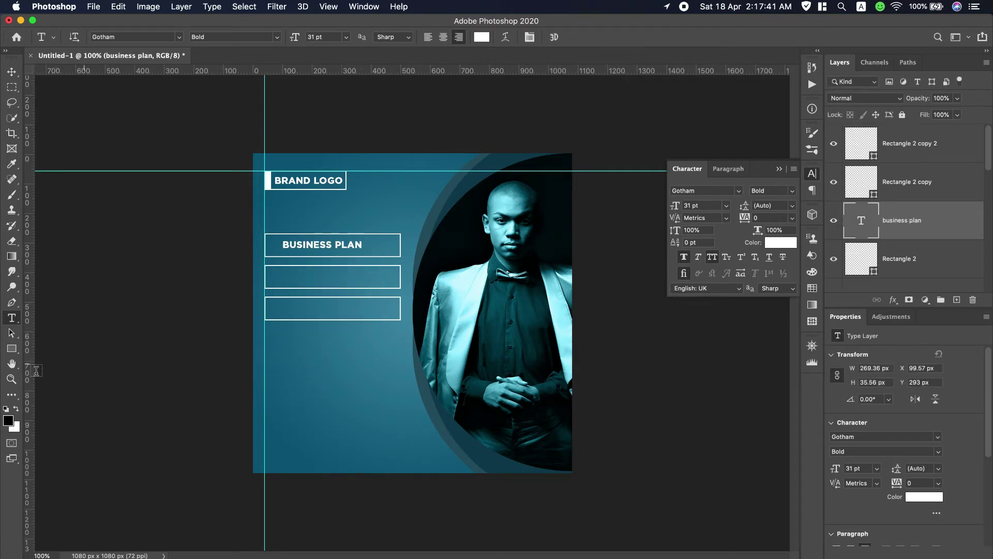
pyautogui.moveTo(29, 382); pyautogui.dragTo(275, 372)
pyautogui.click(11, 71)
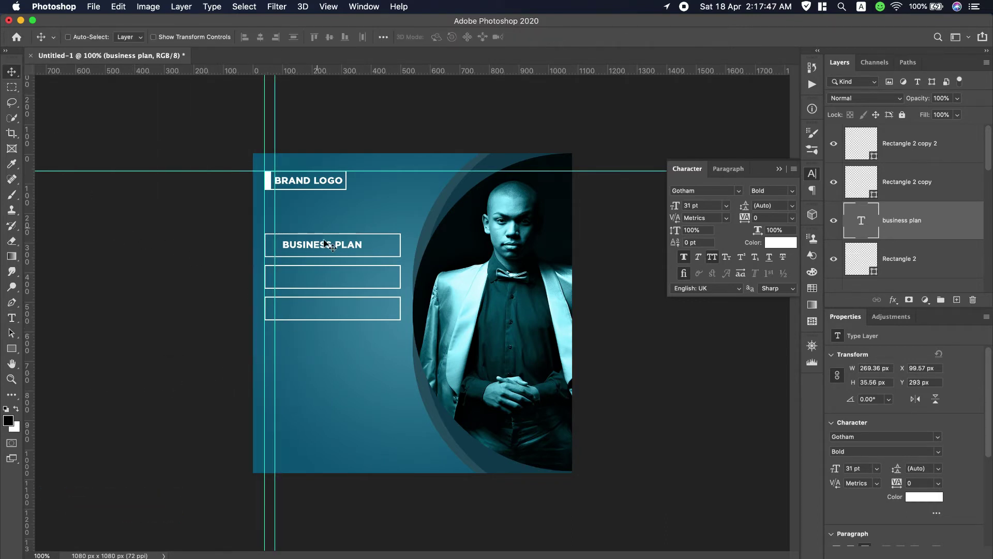
pyautogui.moveTo(328, 250); pyautogui.dragTo(319, 251)
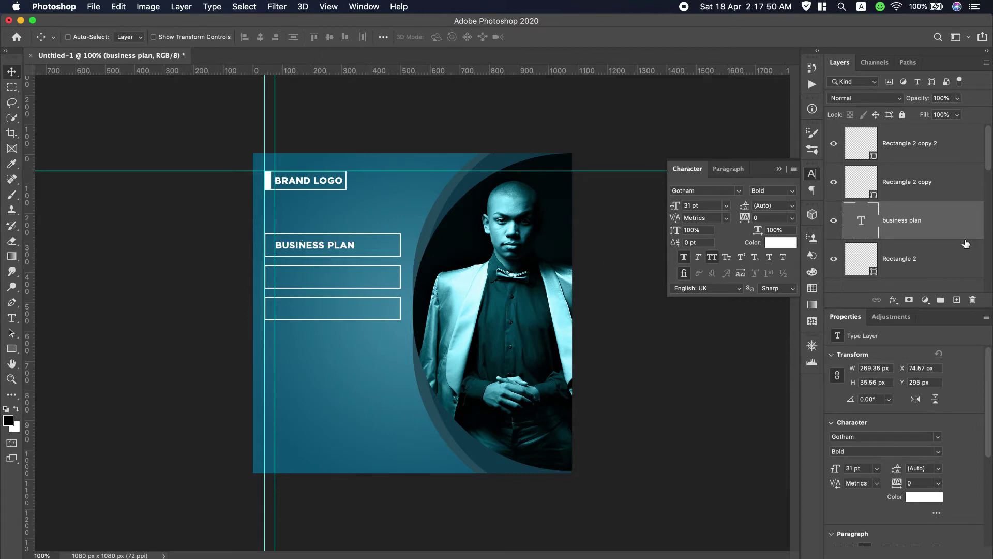
# Try horizontal centering and left alignment of the BUSINESS PLAN text with its outlined rectangle, and align their vertical centers.
pyautogui.keyDown('super'); pyautogui.click(936, 260); pyautogui.keyUp('super')
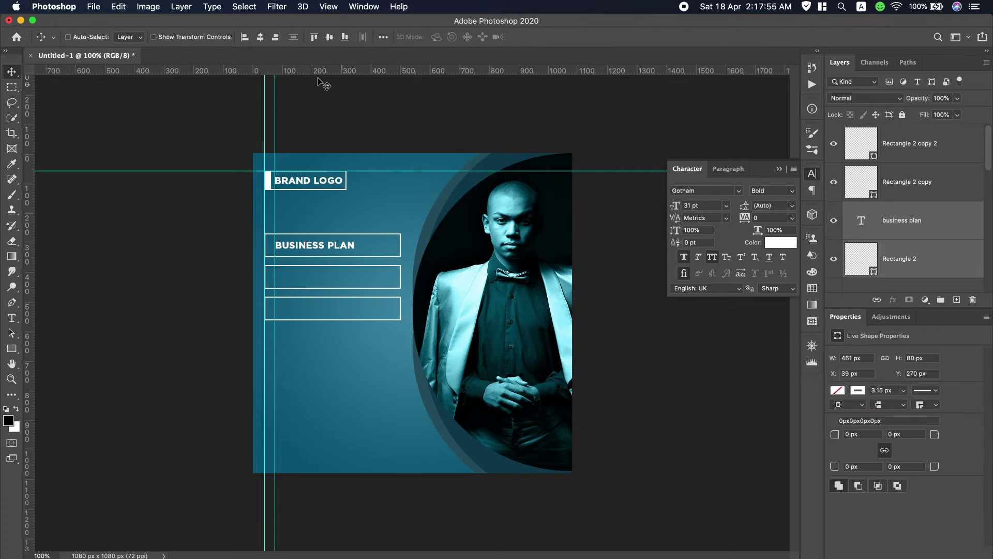
pyautogui.click(261, 38)
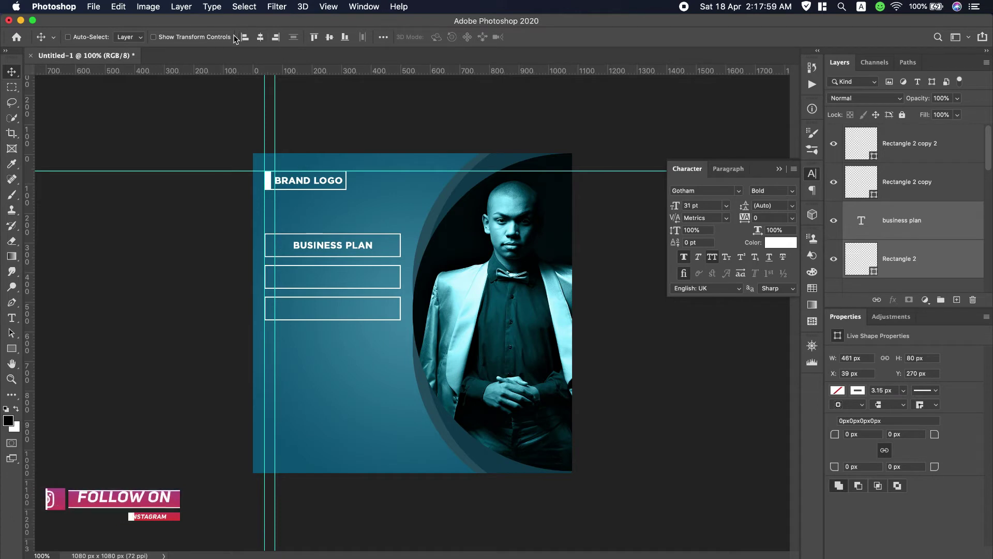
pyautogui.click(243, 38)
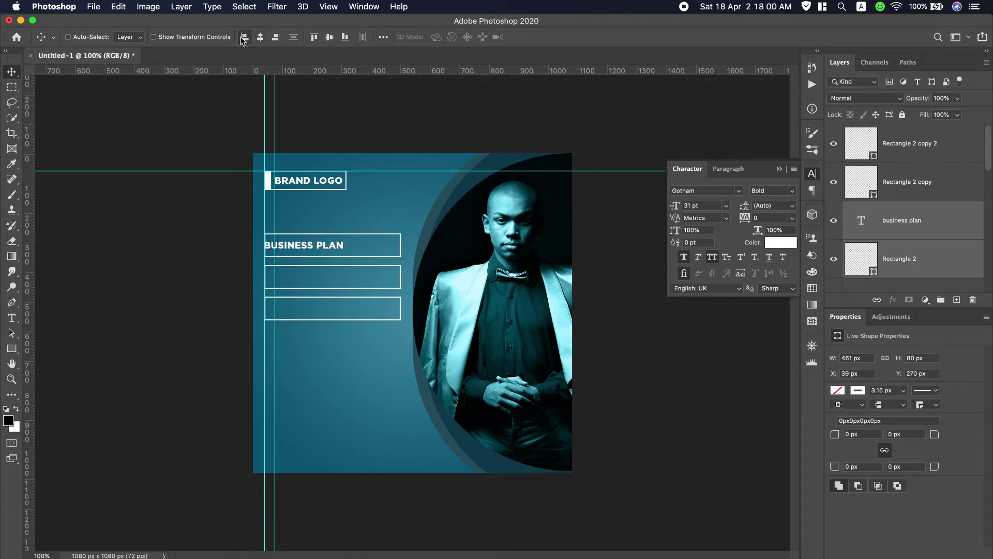
pyautogui.click(330, 40)
# Undo the joint move of text and rectangle, and shift only the BUSINESS PLAN text to the inner guide at X about 75 px.
pyautogui.moveTo(288, 242); pyautogui.dragTo(294, 246)
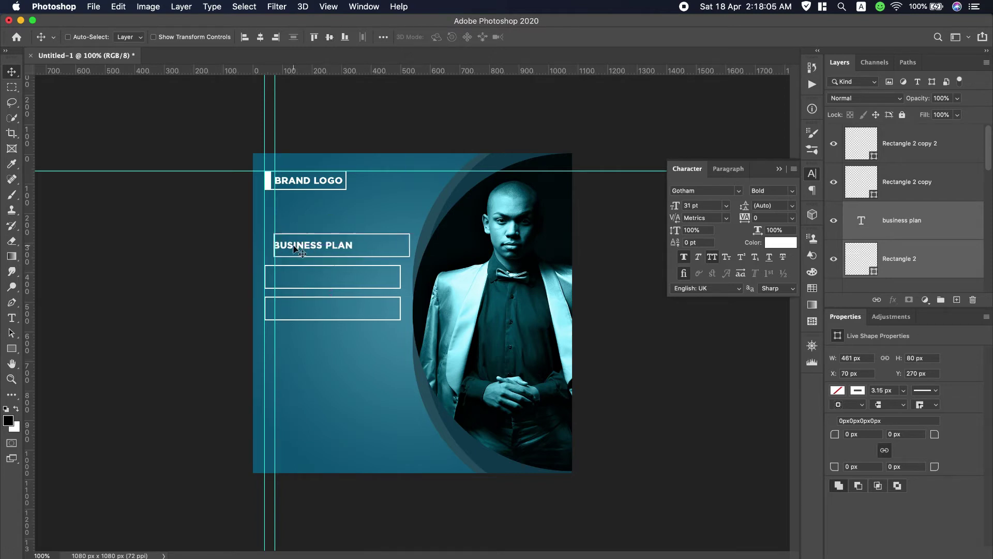
pyautogui.press('super+z')
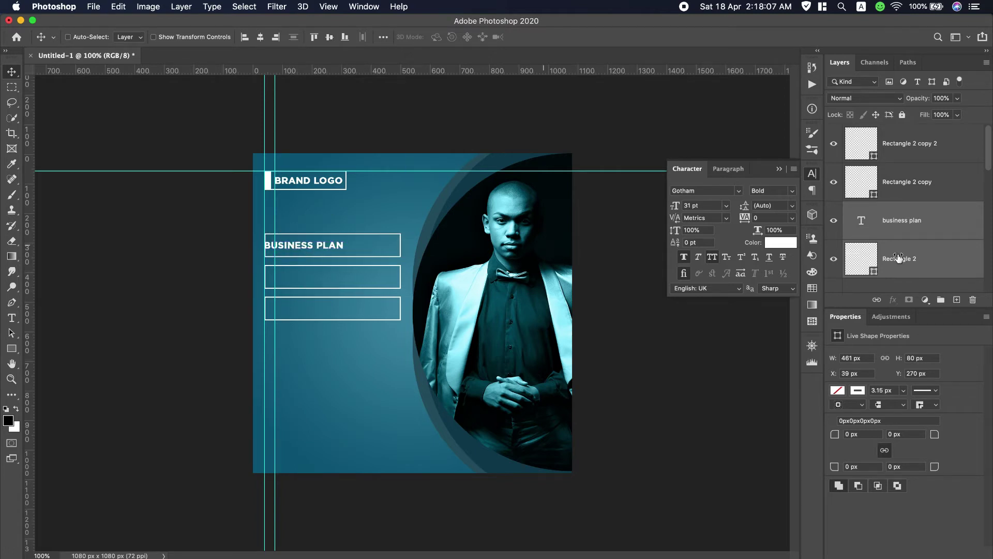
pyautogui.click(961, 220)
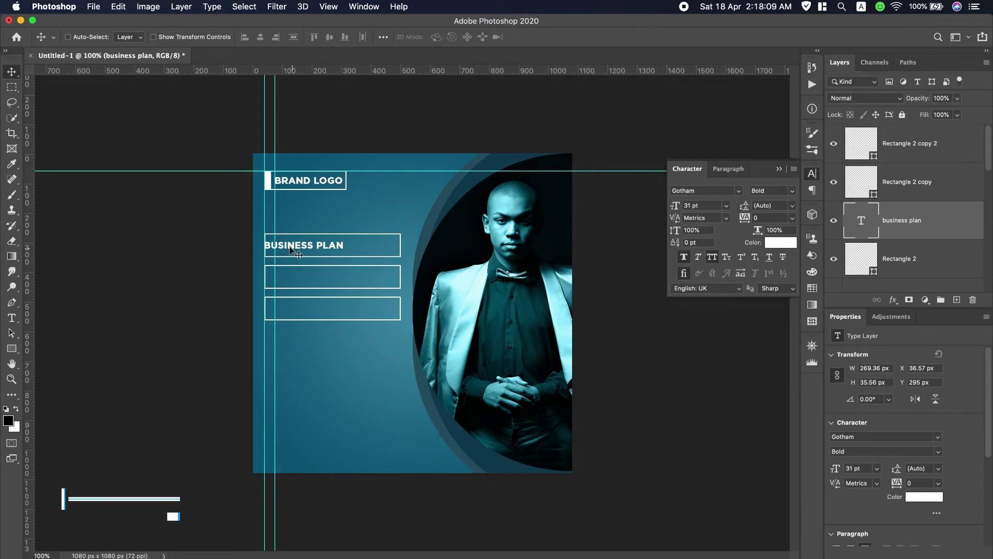
pyautogui.moveTo(293, 251); pyautogui.dragTo(304, 251)
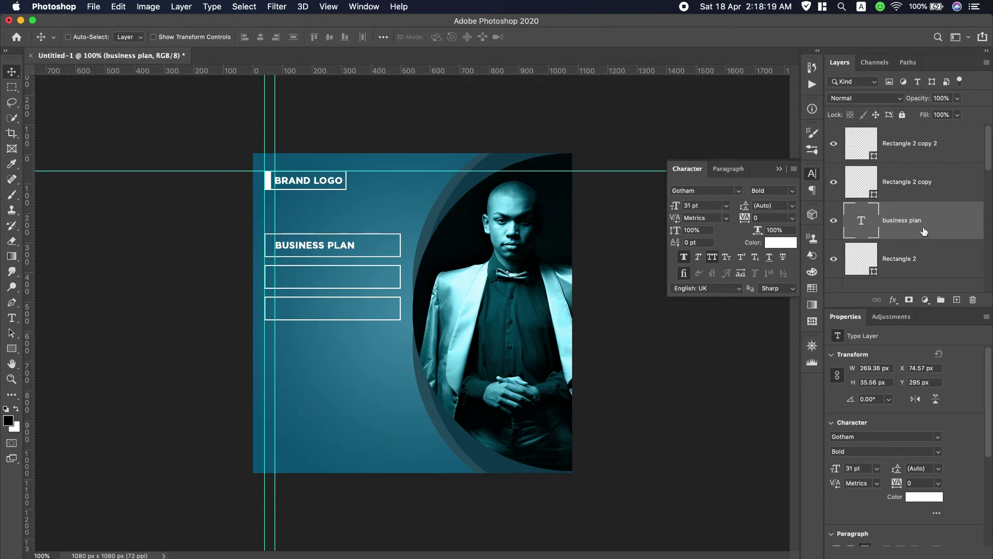
# Duplicate the BUSINESS PLAN text layer above Rectangle 2 copy and move the duplicate into the second outlined rectangle.
pyautogui.moveTo(936, 227); pyautogui.dragTo(958, 300)
pyautogui.moveTo(923, 231); pyautogui.dragTo(920, 177)
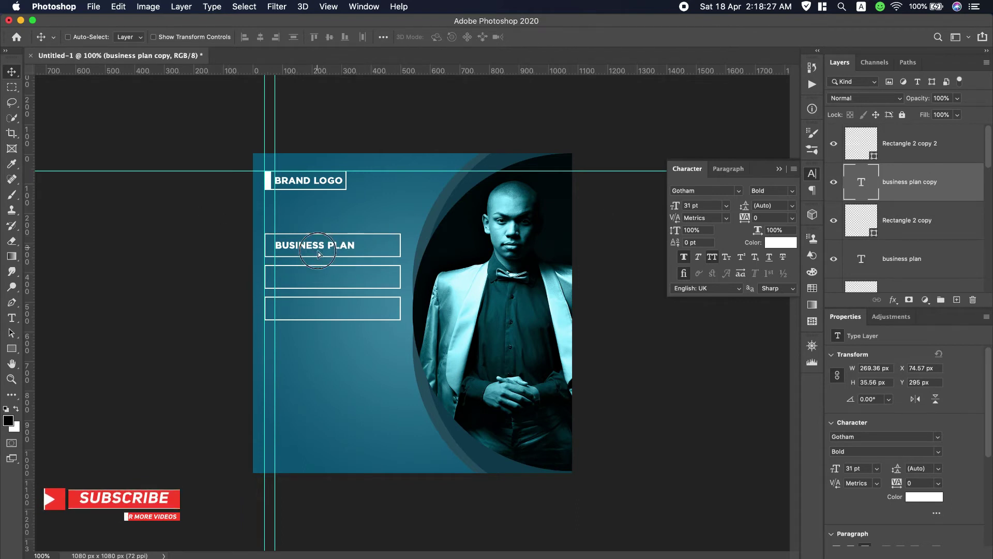
pyautogui.moveTo(318, 248); pyautogui.dragTo(317, 281)
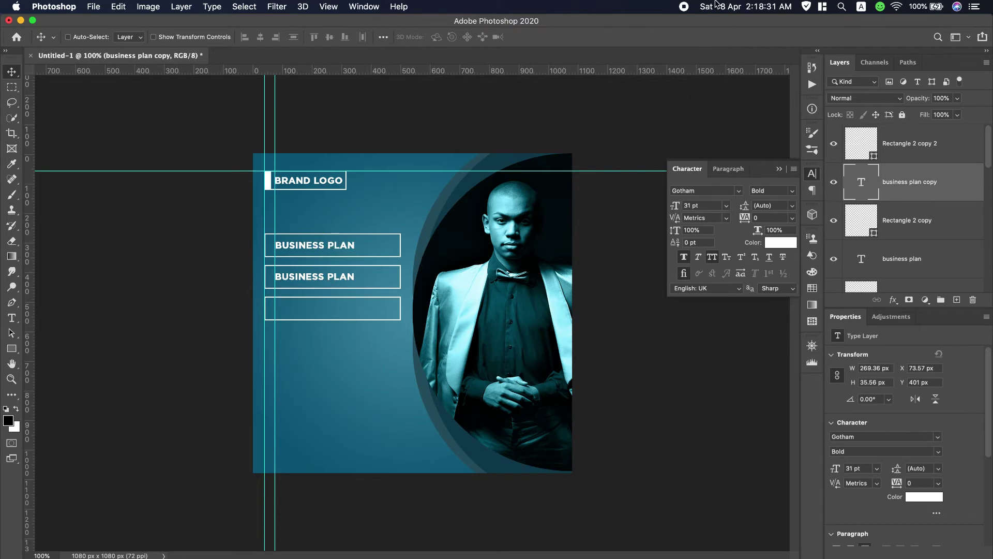
# Replace the text in the second outlined rectangle with "strategic planner" copied from the notes.
pyautogui.scroll(-2, 724, 2)
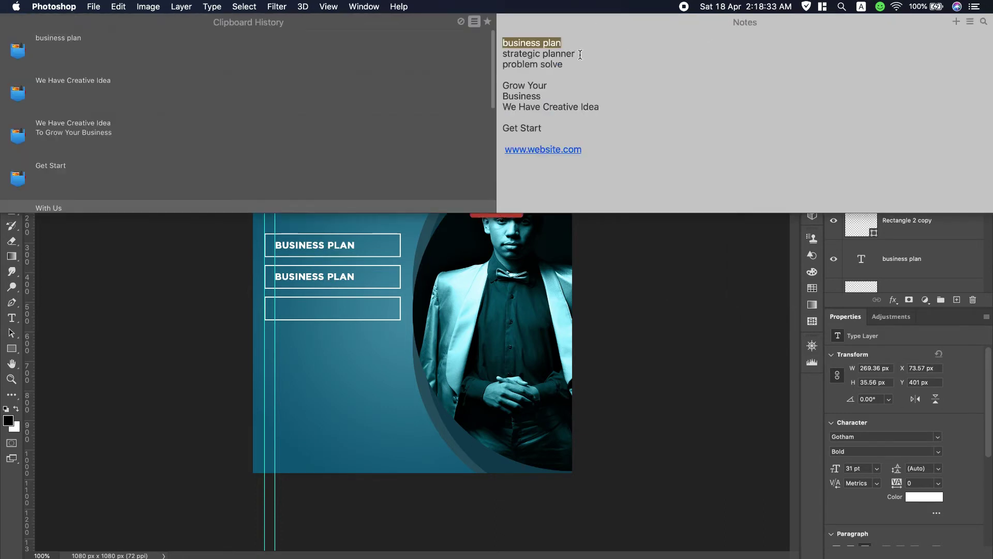
pyautogui.moveTo(580, 55); pyautogui.dragTo(502, 54)
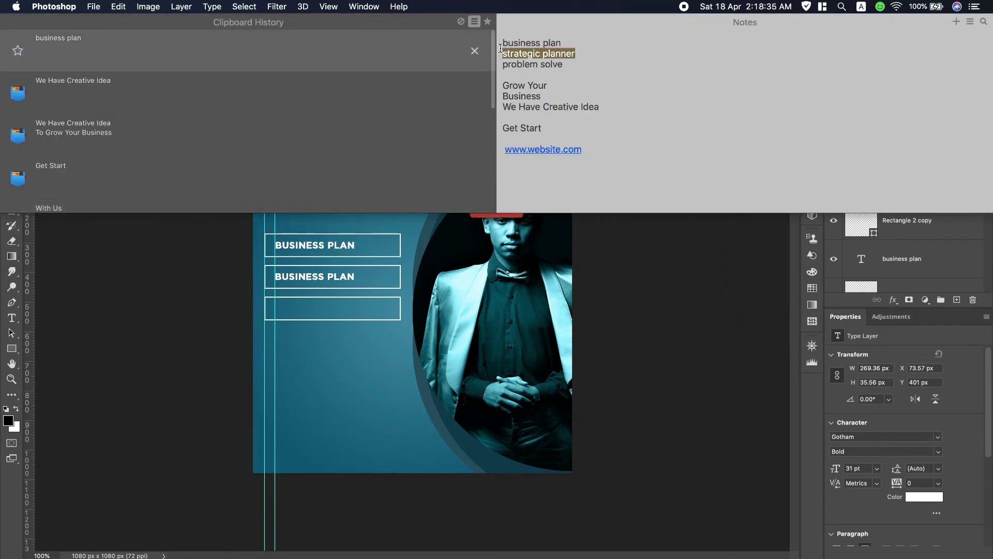
pyautogui.press('super+c')
pyautogui.click(313, 278)
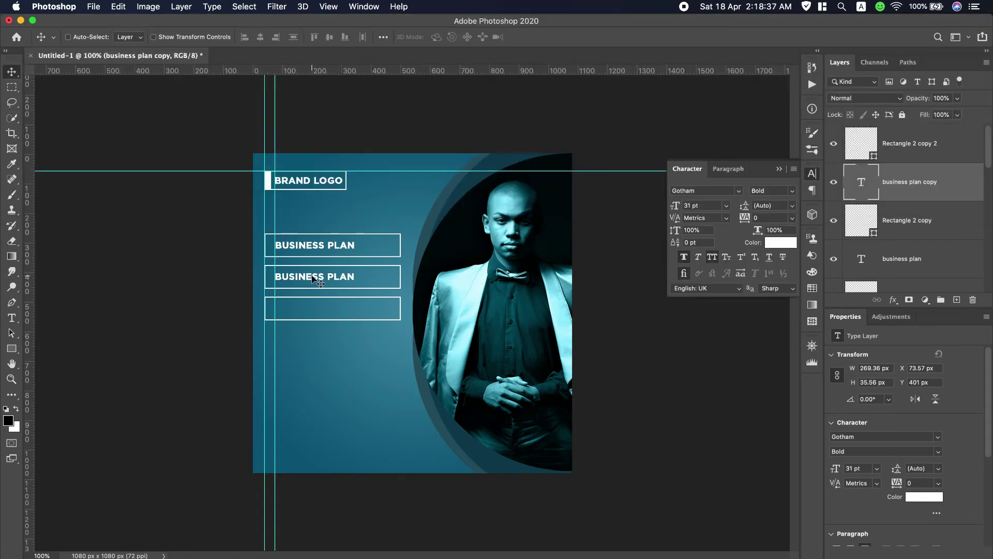
pyautogui.doubleClick(312, 278)
pyautogui.press('super+v')
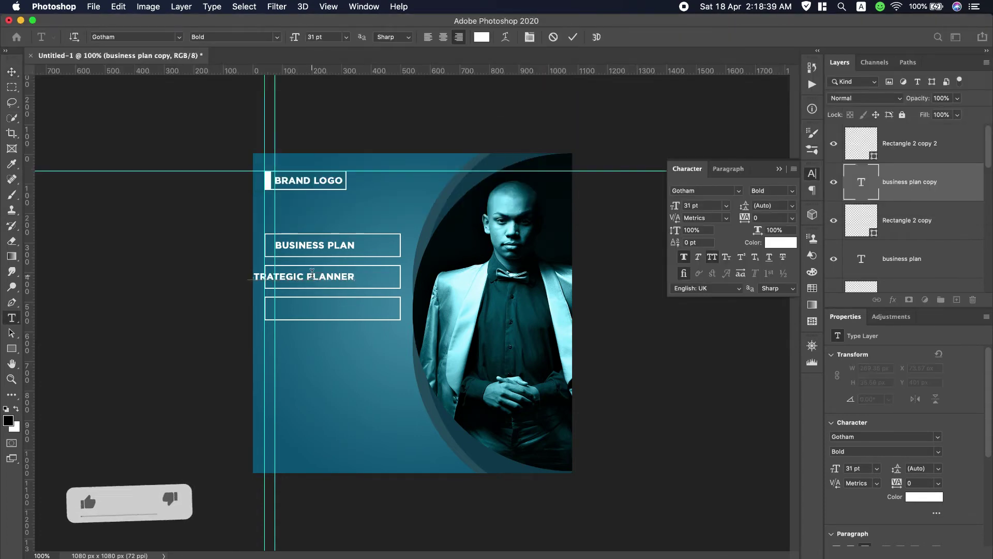
pyautogui.press('Escape')
pyautogui.press('v')
# Center the STRATEGIC PLANNER text vertically in its rectangle and move only the text to the inner guide at X about 73 px.
pyautogui.click(927, 225)
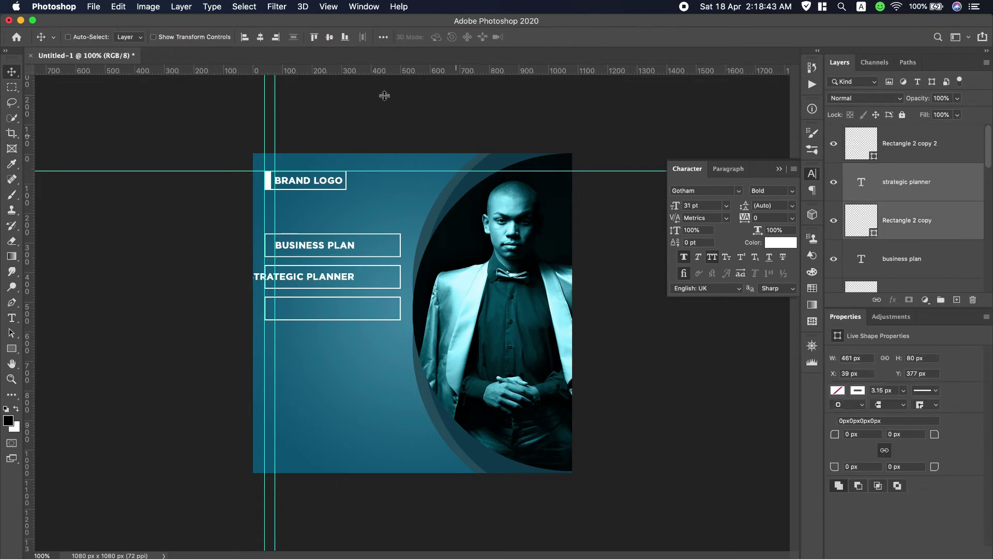
pyautogui.click(330, 40)
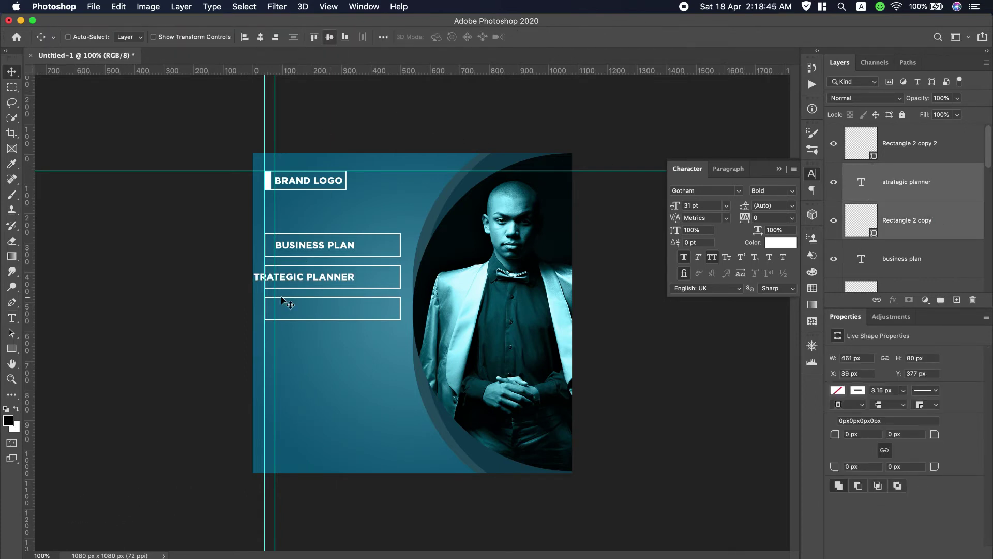
pyautogui.moveTo(291, 280); pyautogui.dragTo(304, 280)
pyautogui.press('super+z')
pyautogui.click(931, 183)
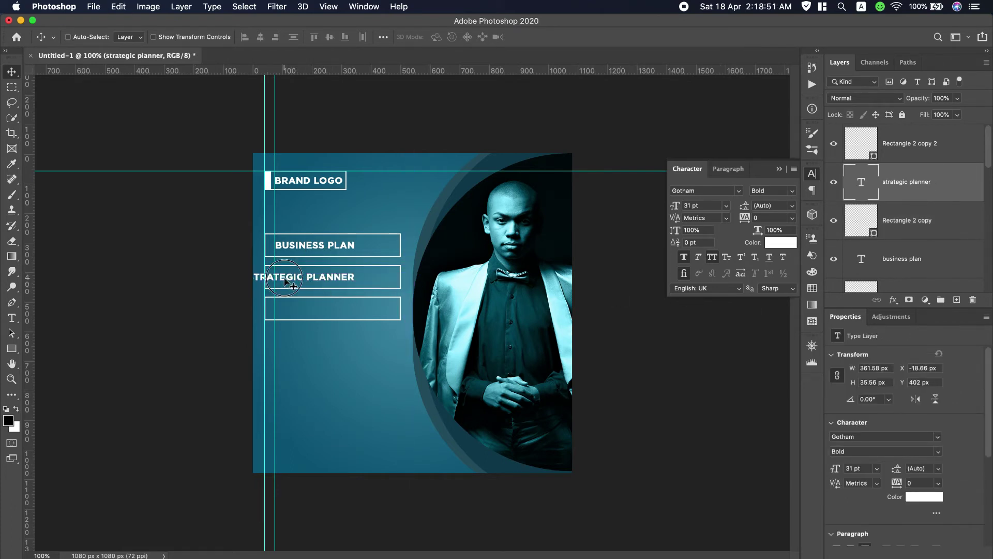
pyautogui.moveTo(285, 282); pyautogui.dragTo(312, 283)
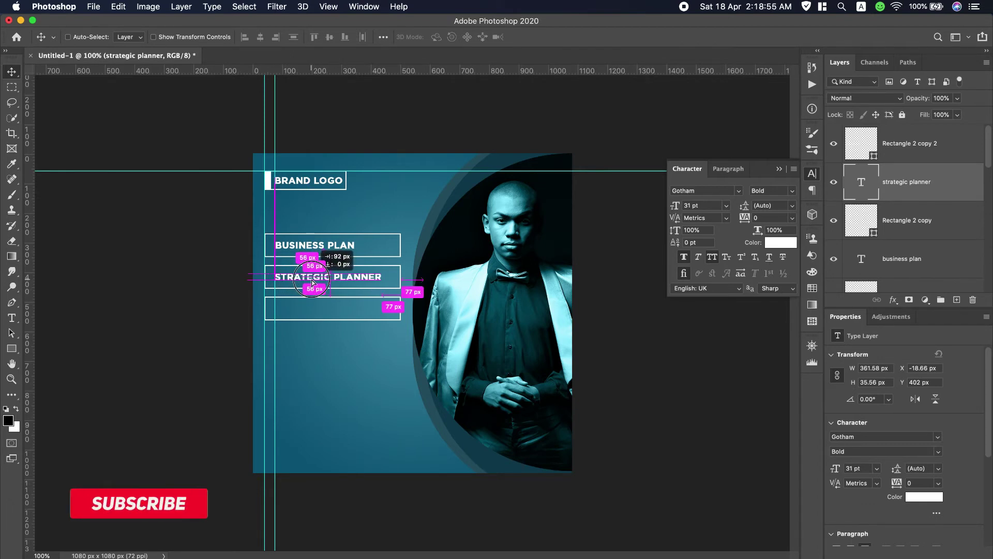
pyautogui.moveTo(312, 283); pyautogui.dragTo(312, 284)
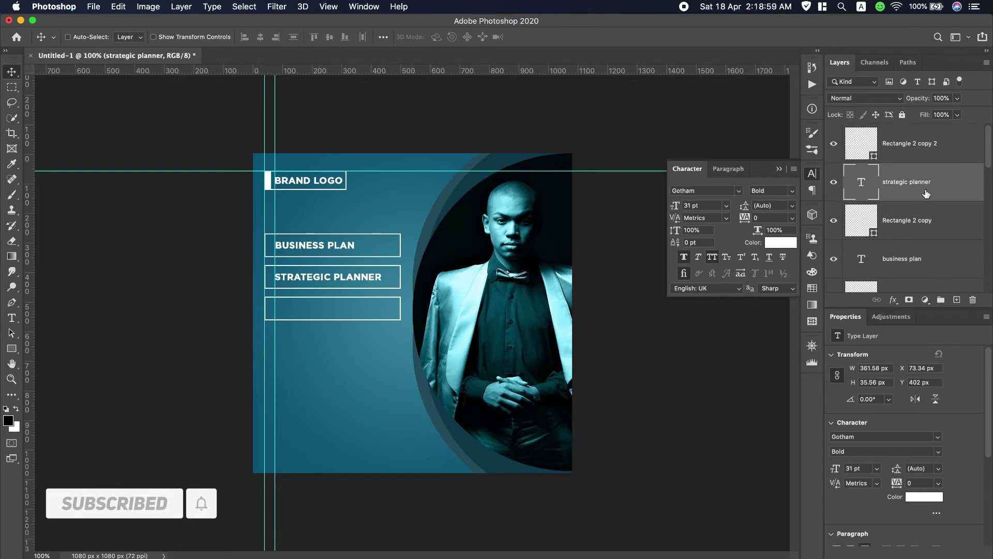
# Duplicate the STRATEGIC PLANNER text above Rectangle 2 copy 2, move it into the third outlined rectangle, and replace it with "problem solve" from the notes.
pyautogui.moveTo(926, 193); pyautogui.dragTo(956, 300)
pyautogui.moveTo(921, 191); pyautogui.dragTo(917, 132)
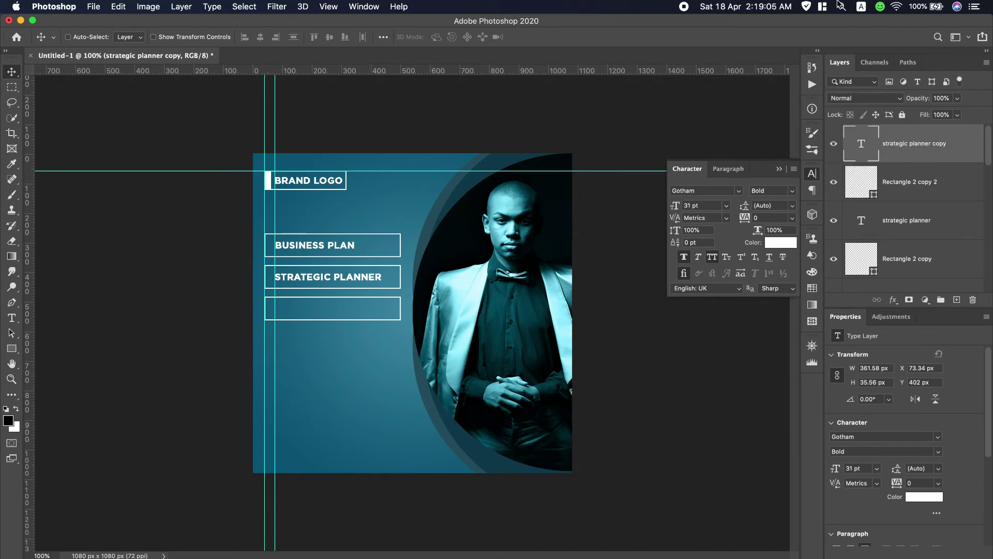
pyautogui.scroll(-3, 838, 1)
pyautogui.moveTo(563, 65); pyautogui.dragTo(500, 64)
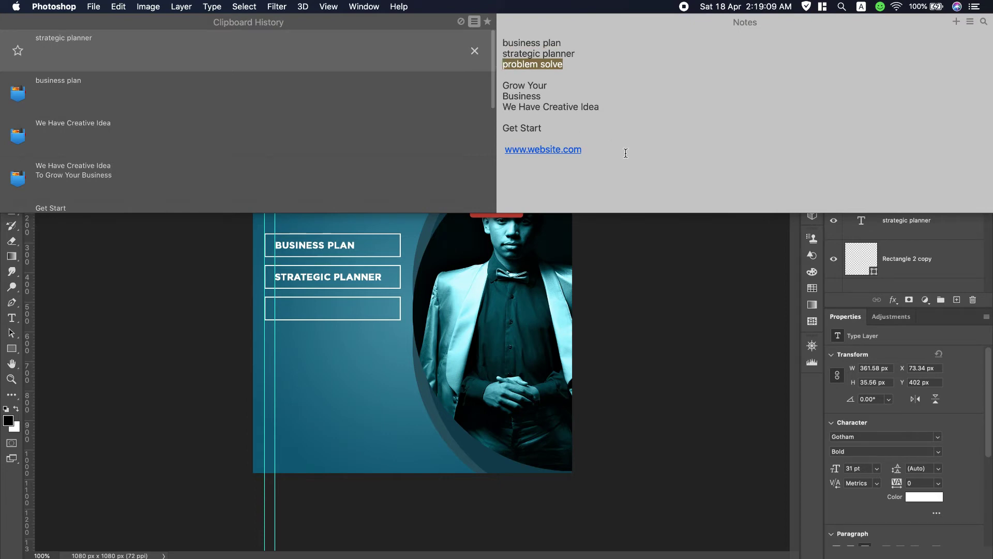
pyautogui.press('super+c')
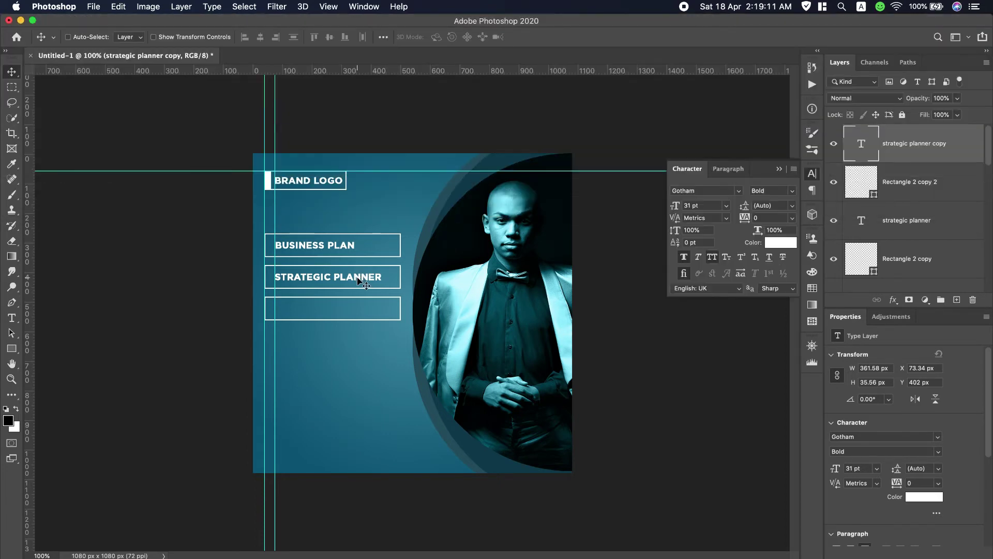
pyautogui.moveTo(361, 282); pyautogui.dragTo(359, 309)
pyautogui.doubleClick(357, 307)
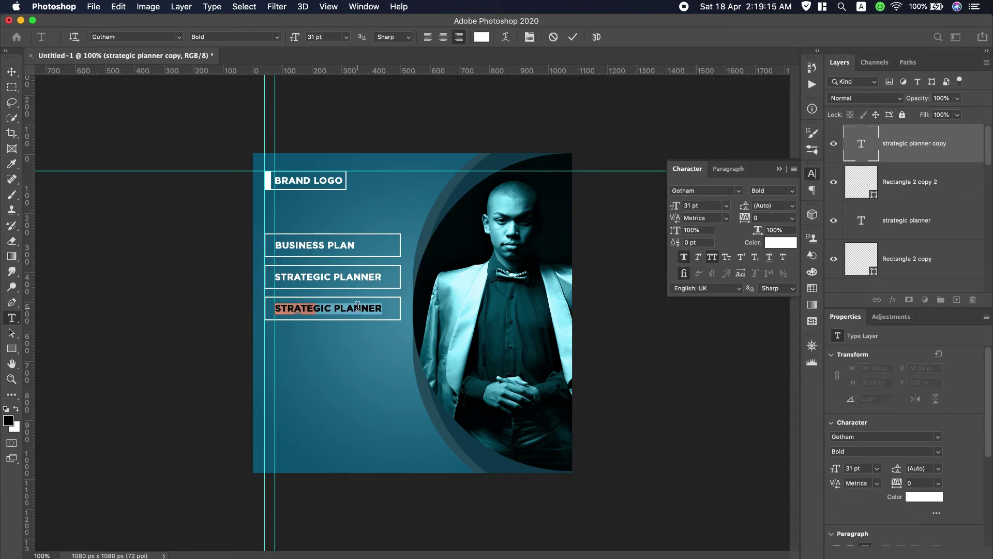
pyautogui.press('super+v')
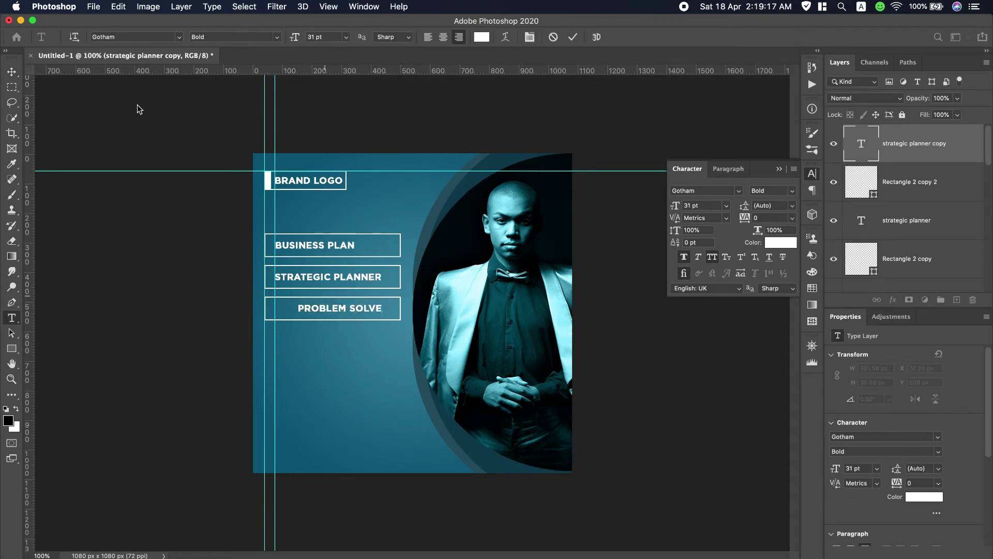
pyautogui.click(14, 75)
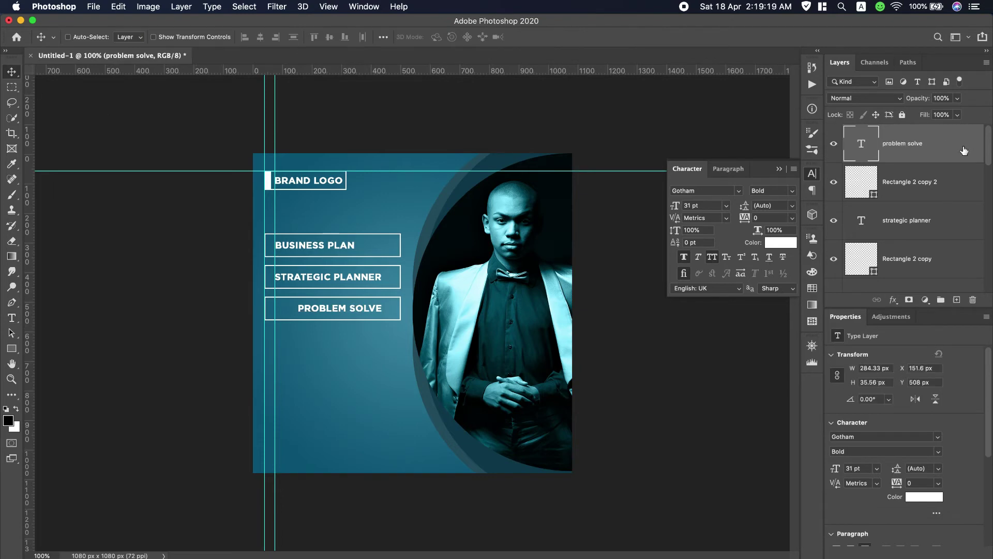
# Center the PROBLEM SOLVE text vertically in the third outlined rectangle and move only the text to the inner guide at X about 77 px.
pyautogui.click(957, 184)
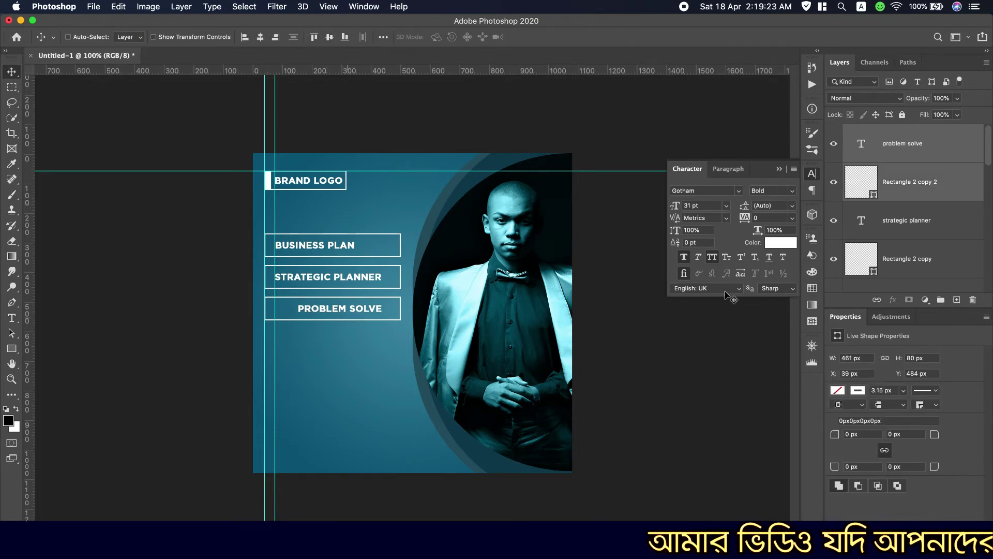
pyautogui.click(937, 156)
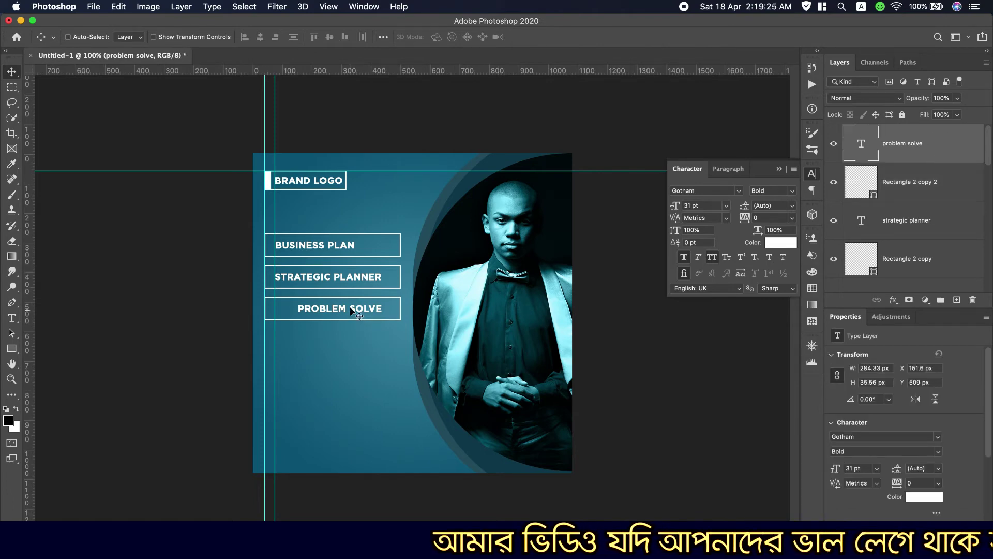
pyautogui.moveTo(352, 310); pyautogui.dragTo(331, 310)
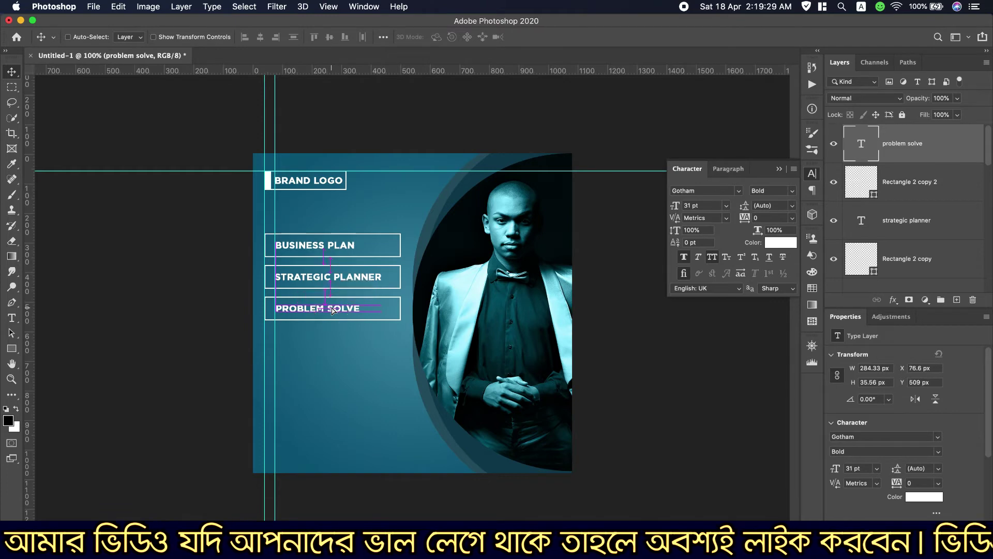
pyautogui.keyDown('super'); pyautogui.click(949, 187); pyautogui.keyUp('super')
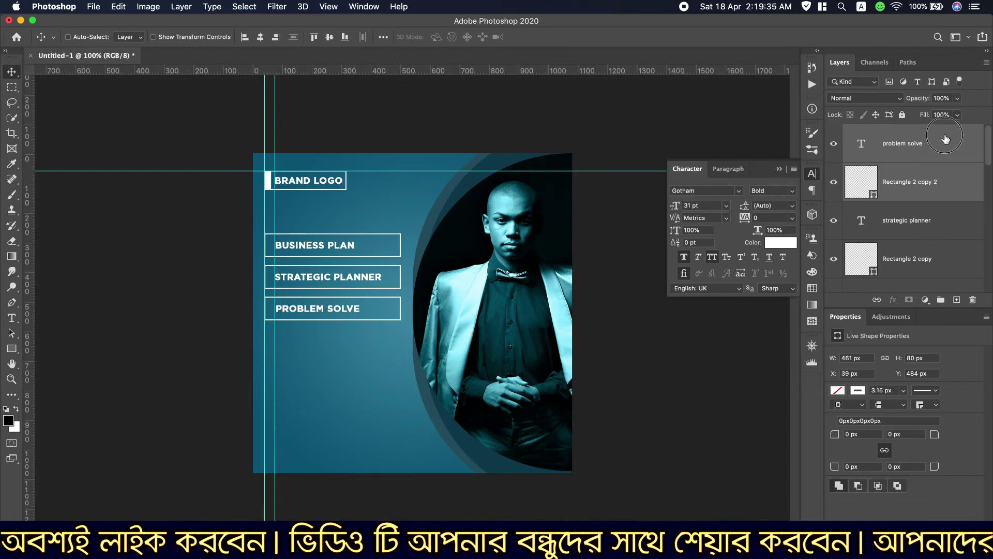
# Select the PROBLEM SOLVE, STRATEGIC PLANNER and BUSINESS PLAN text layers together and set their Gotham font style to Book.
pyautogui.click(941, 151)
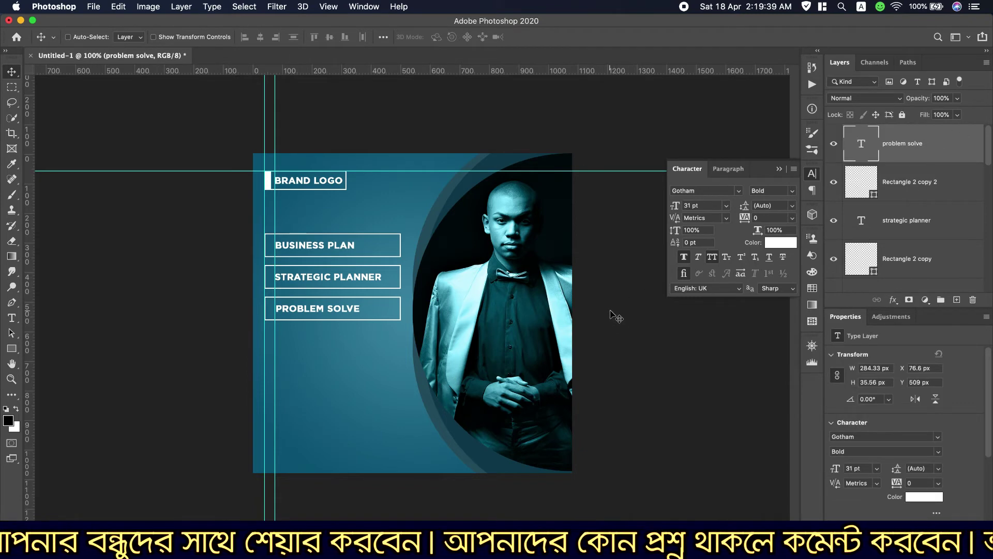
pyautogui.keyDown('super'); pyautogui.click(901, 225); pyautogui.keyUp('super')
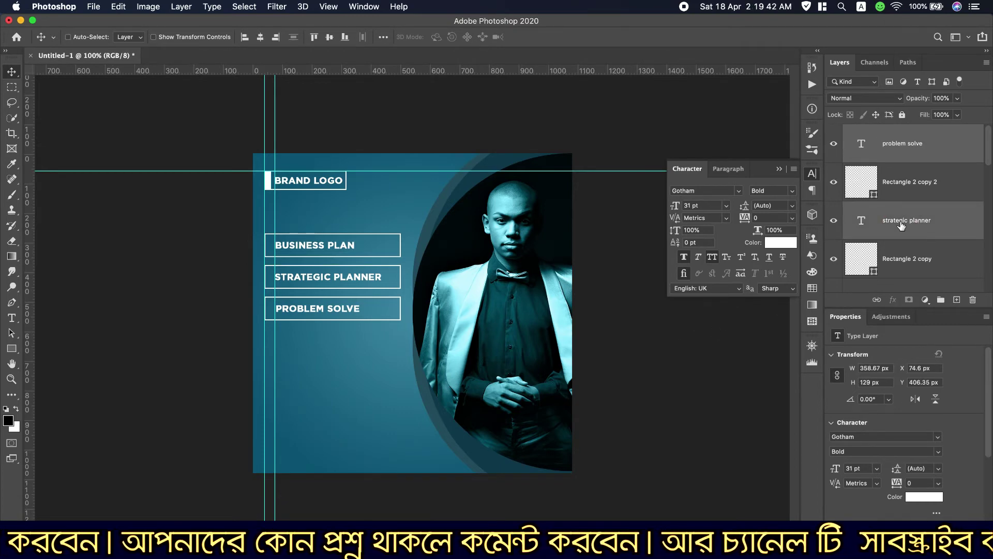
pyautogui.scroll(-2, 919, 244)
pyautogui.keyDown('super'); pyautogui.click(915, 253); pyautogui.keyUp('super')
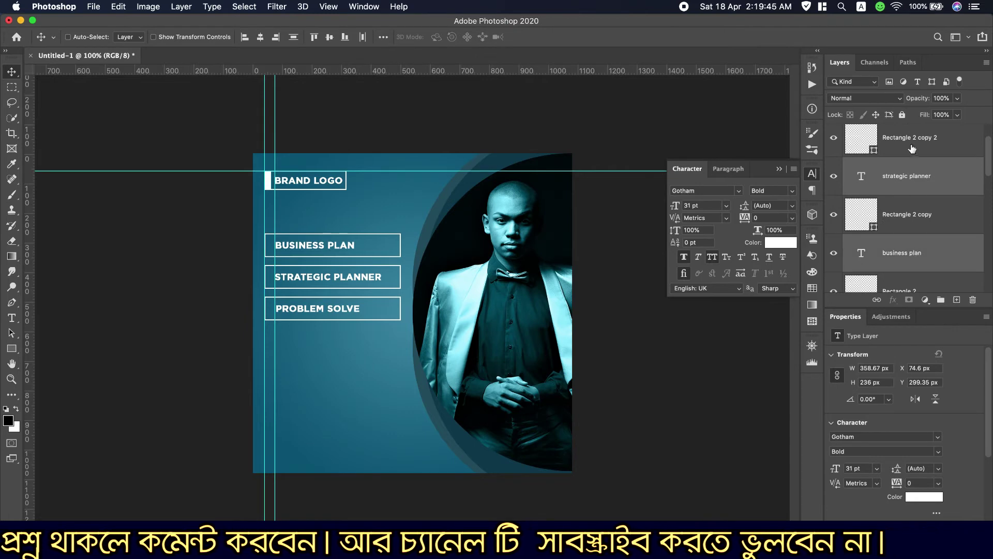
pyautogui.click(793, 192)
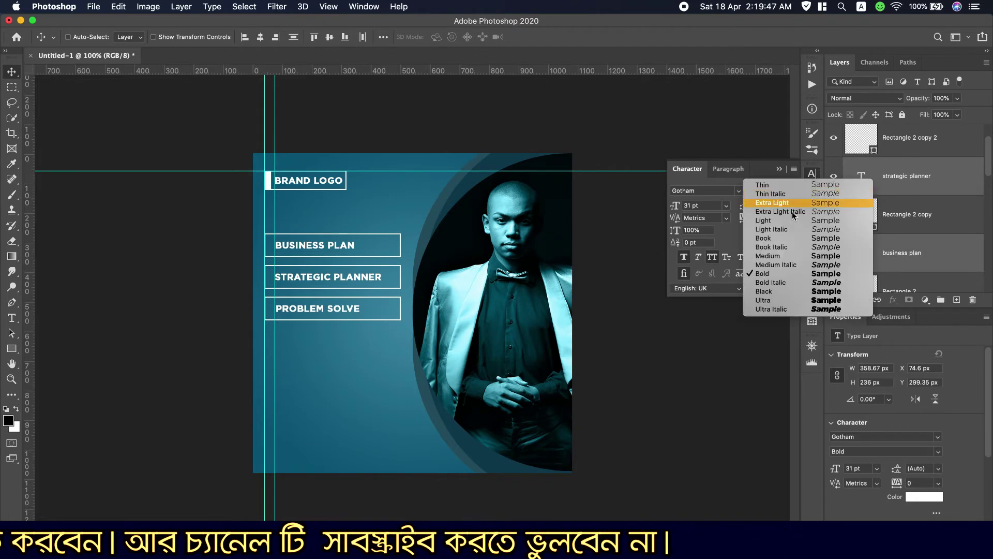
pyautogui.click(784, 255)
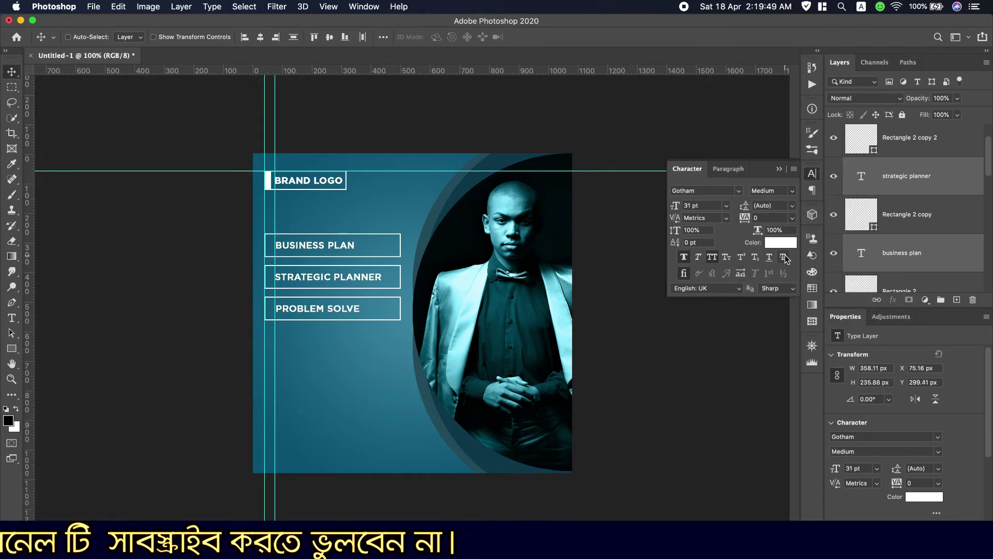
pyautogui.click(792, 193)
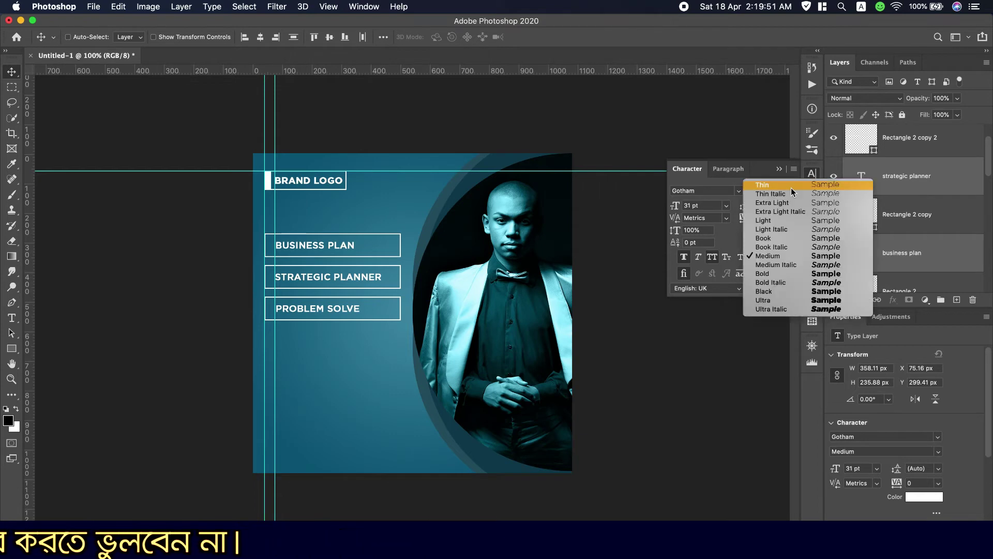
pyautogui.click(780, 239)
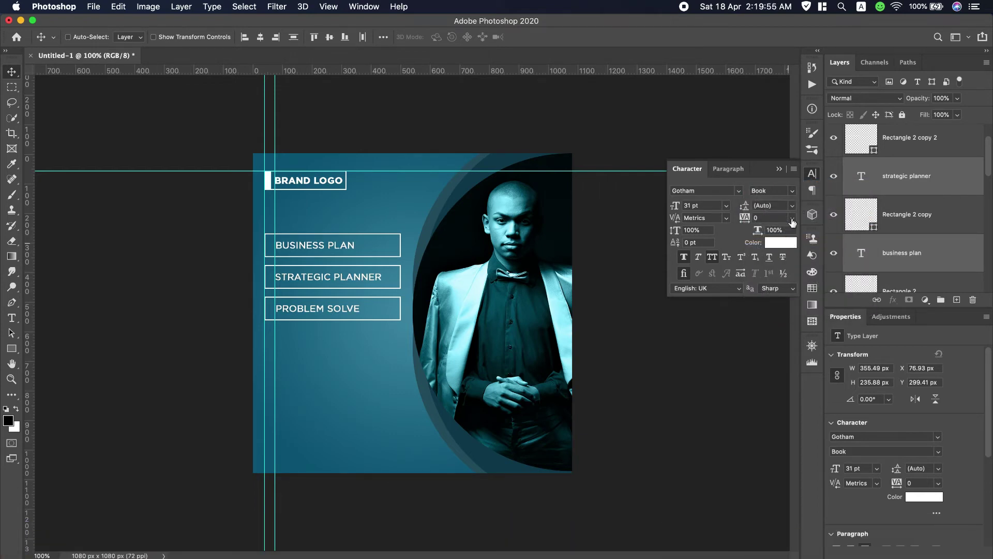
# Add a "Grow Your" text layer copied from the notes just below the third outlined rectangle, starting at the outer guide.
pyautogui.scroll(-3, 700, 1)
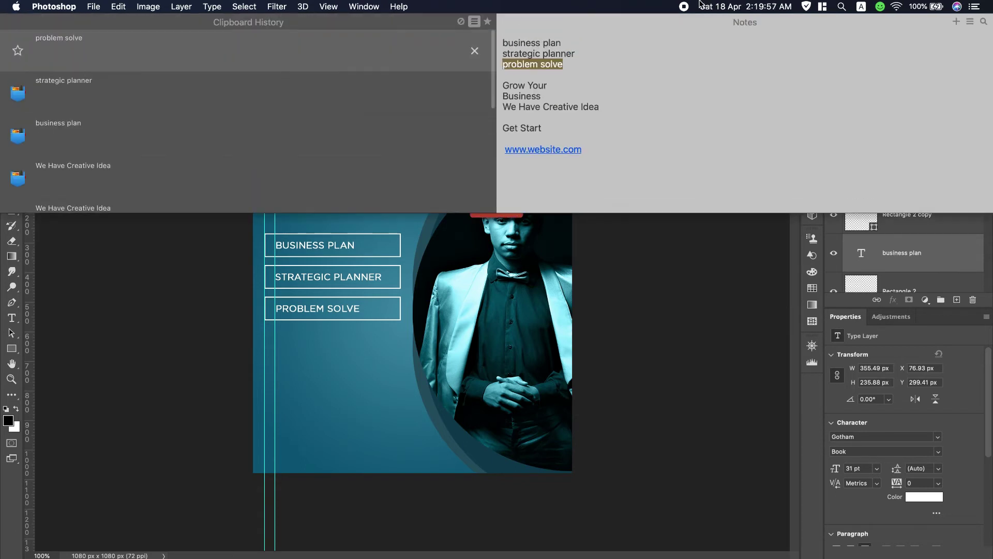
pyautogui.moveTo(506, 83); pyautogui.dragTo(557, 83)
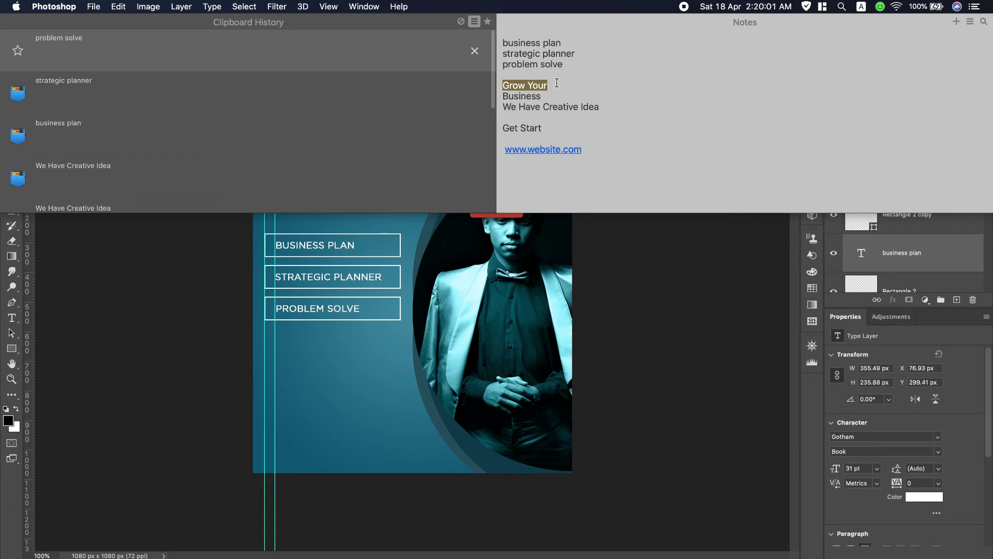
pyautogui.press('super+c')
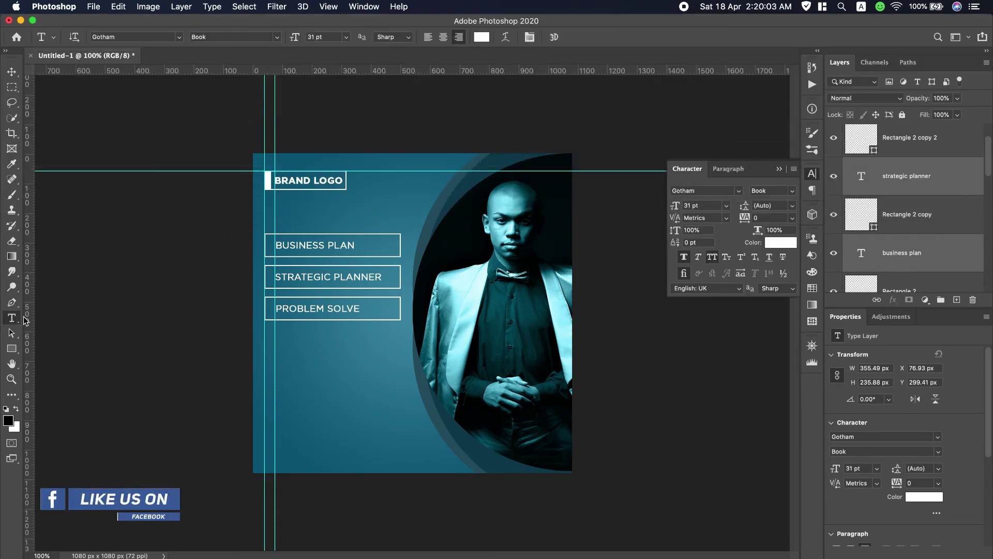
pyautogui.click(265, 343)
pyautogui.write('JR')
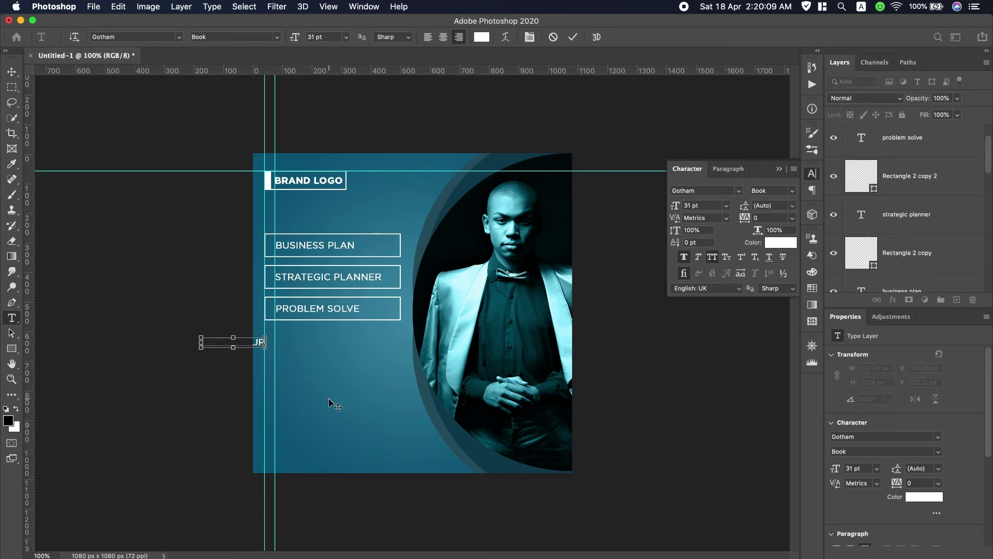
pyautogui.press('super+a')
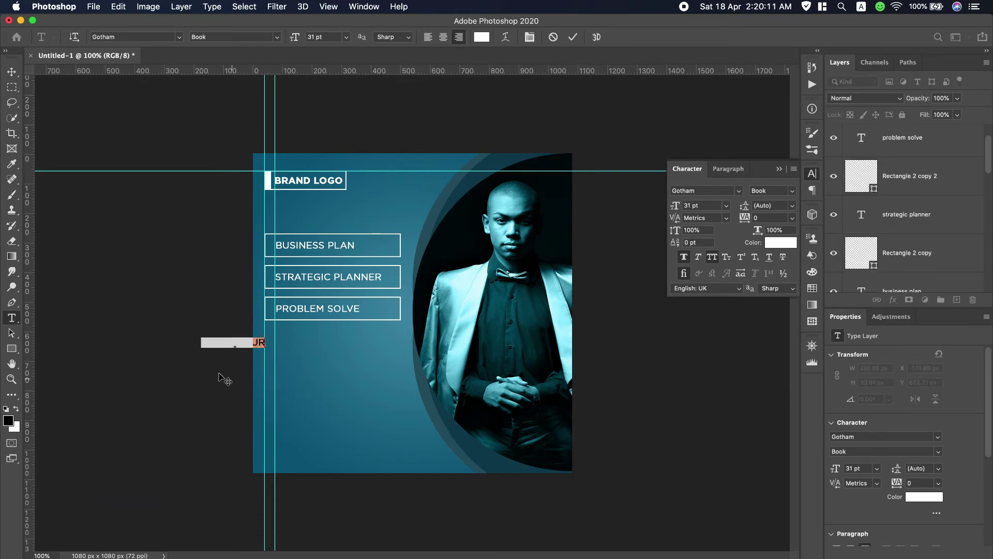
pyautogui.moveTo(236, 369); pyautogui.dragTo(289, 366)
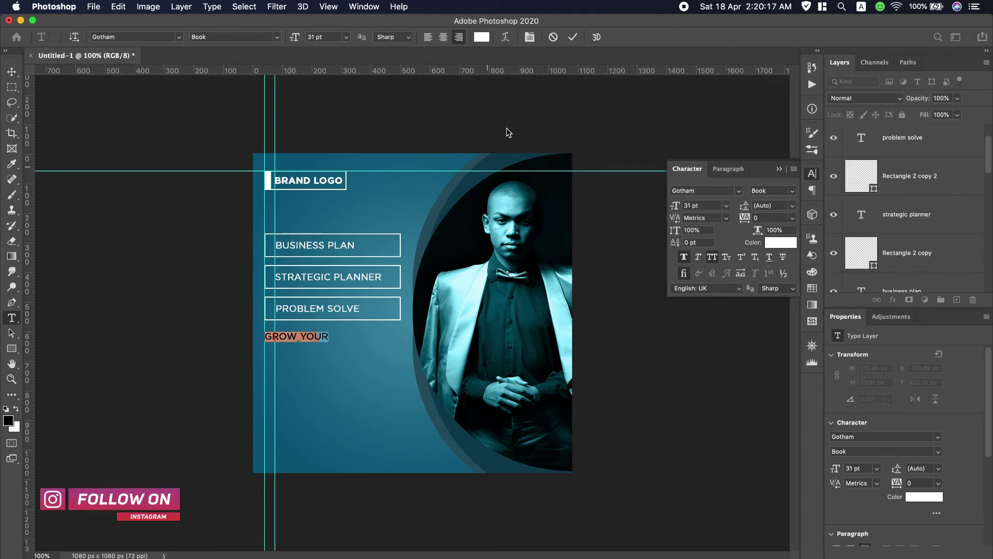
pyautogui.press('super+Return')
# Set the GROW YOUR text to Bold at 41 pt and move it along the outer guide to X about 39 px, Y about 644 px.
pyautogui.click(785, 192)
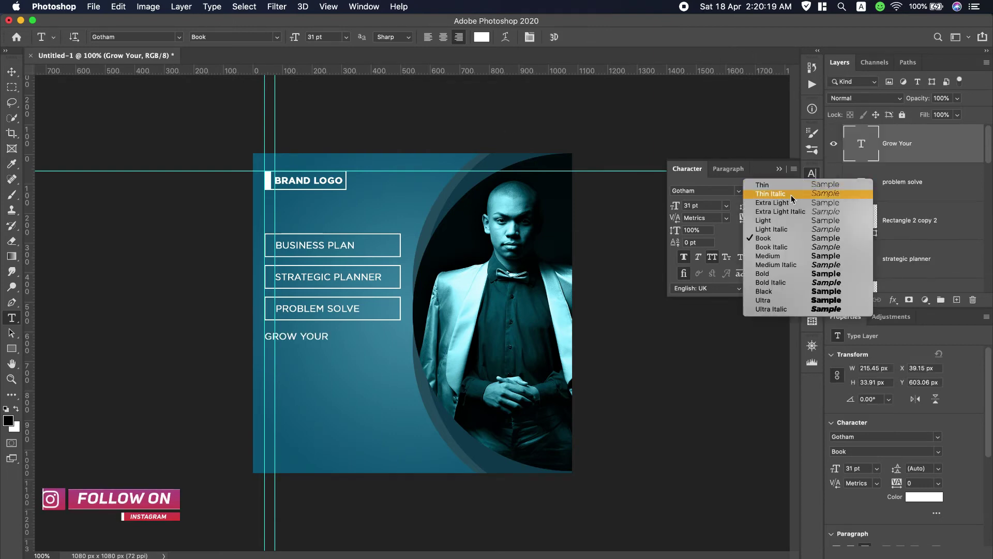
pyautogui.click(787, 273)
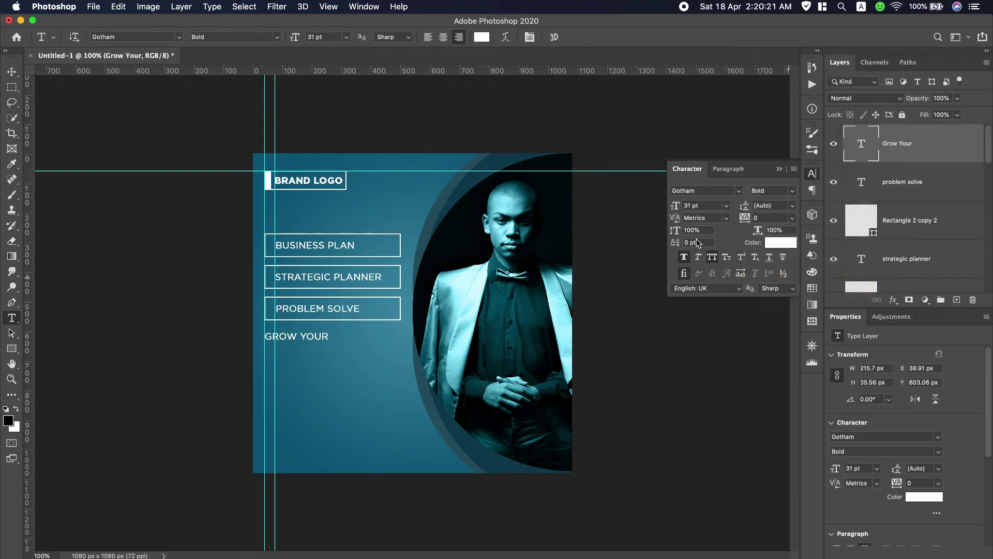
pyautogui.moveTo(674, 210)
pyautogui.mouseDown()
pyautogui.moveTo(673, 201)
pyautogui.moveTo(679, 207)
pyautogui.mouseUp()
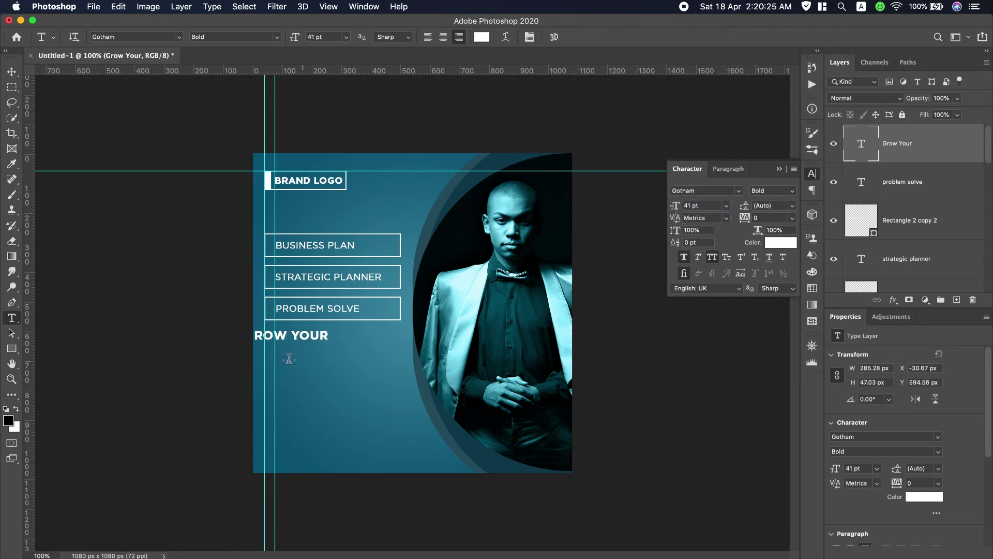
pyautogui.click(11, 72)
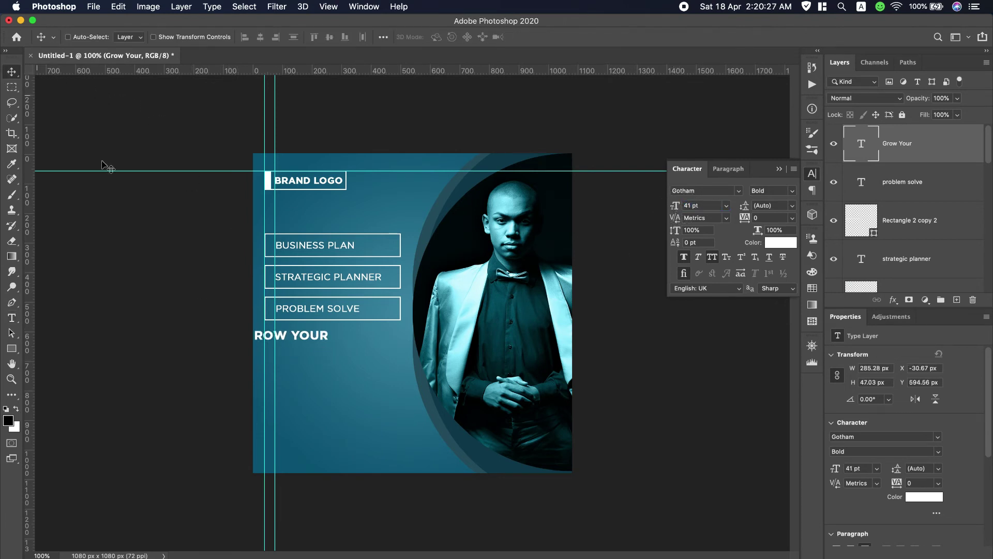
pyautogui.moveTo(284, 337); pyautogui.dragTo(303, 354)
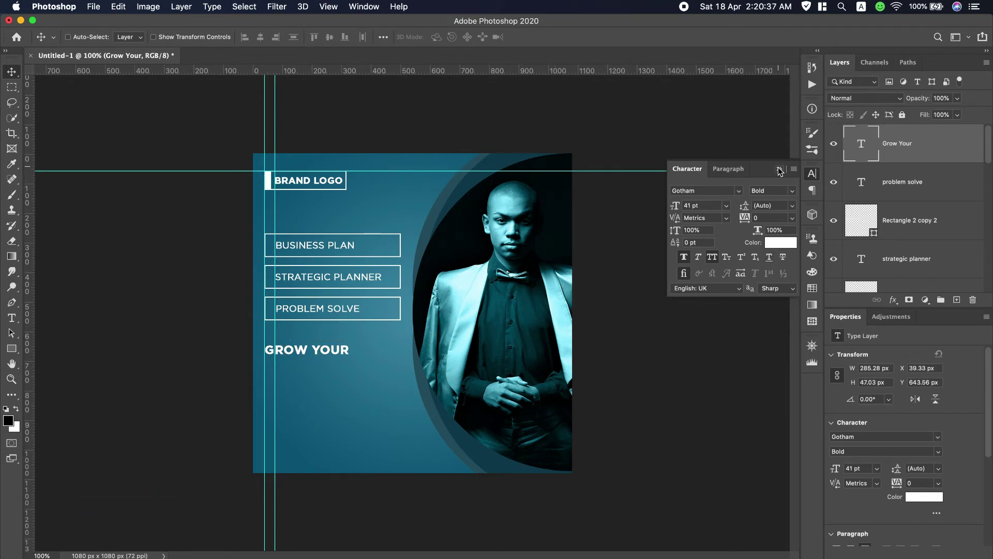
pyautogui.click(779, 170)
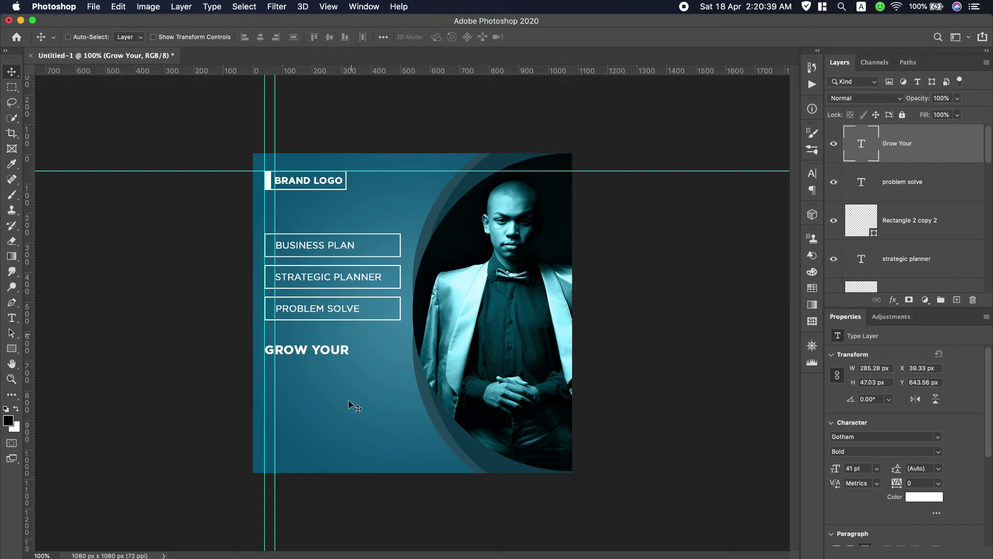
# Duplicate the GROW YOUR text directly below itself at Y about 700 px and replace the duplicate's wording with "Business" from the notes.
pyautogui.moveTo(304, 355); pyautogui.dragTo(305, 370)
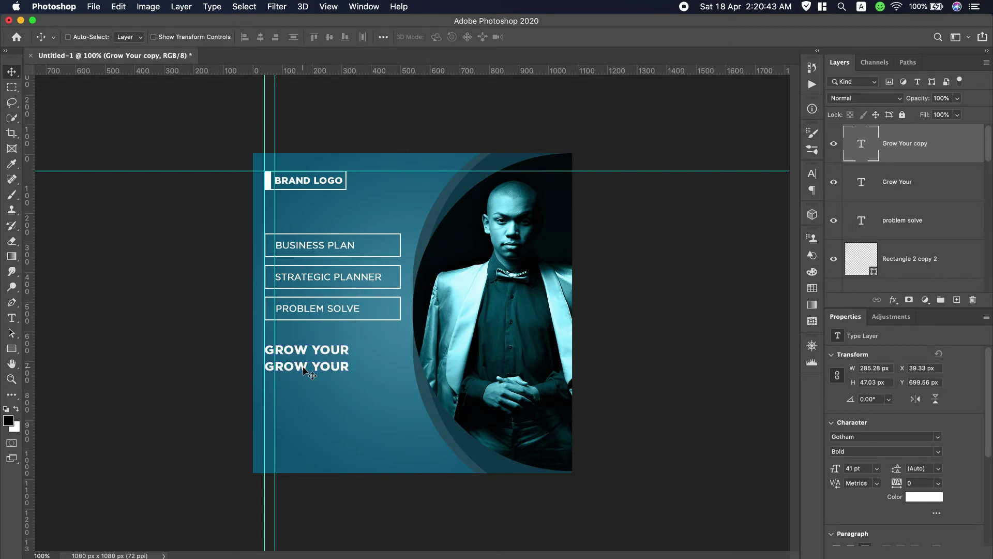
pyautogui.scroll(-2, 724, 4)
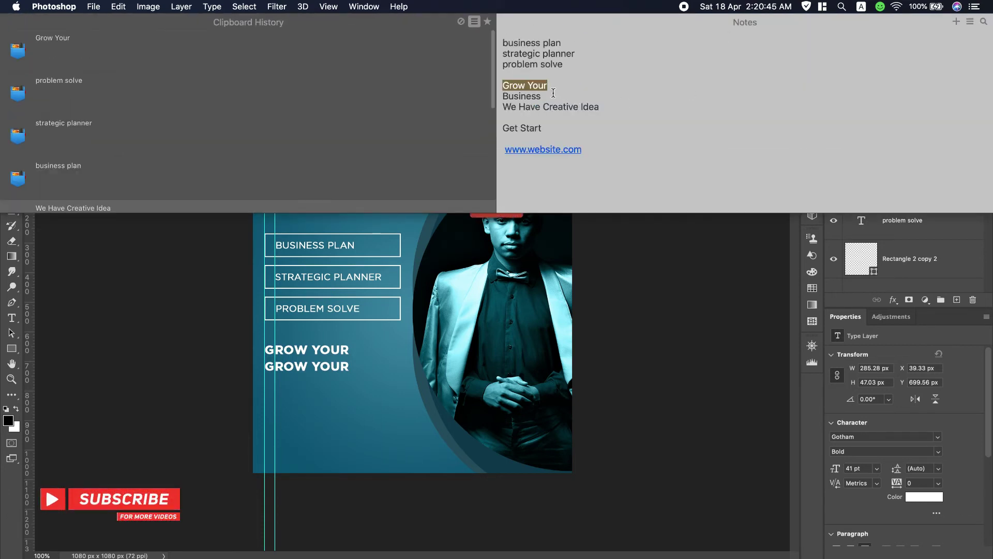
pyautogui.moveTo(541, 96); pyautogui.dragTo(500, 98)
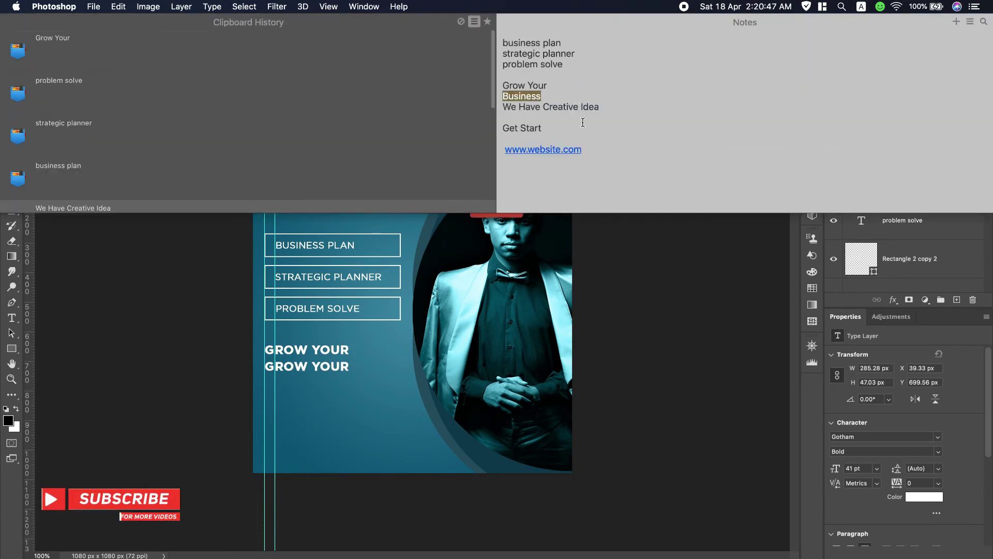
pyautogui.press('super+c')
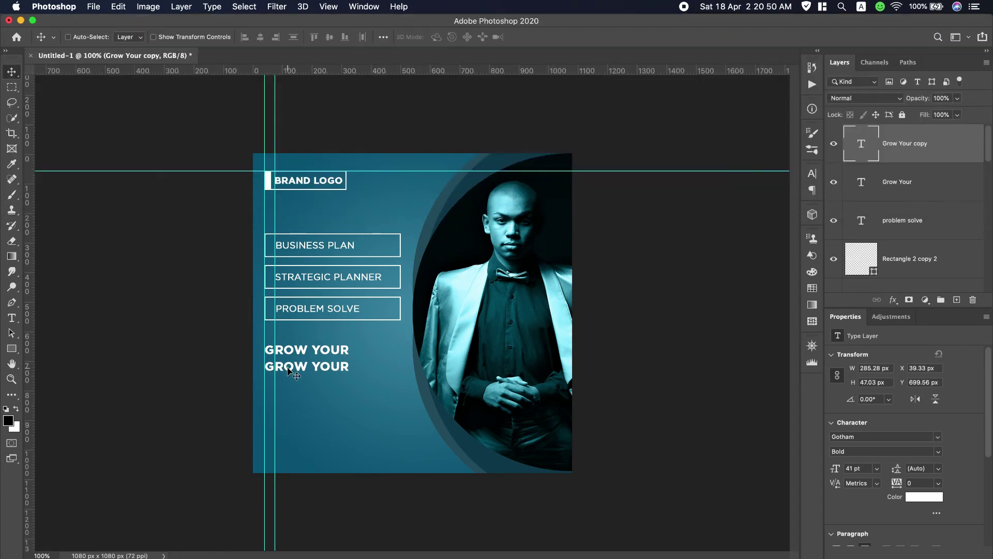
pyautogui.doubleClick(288, 366)
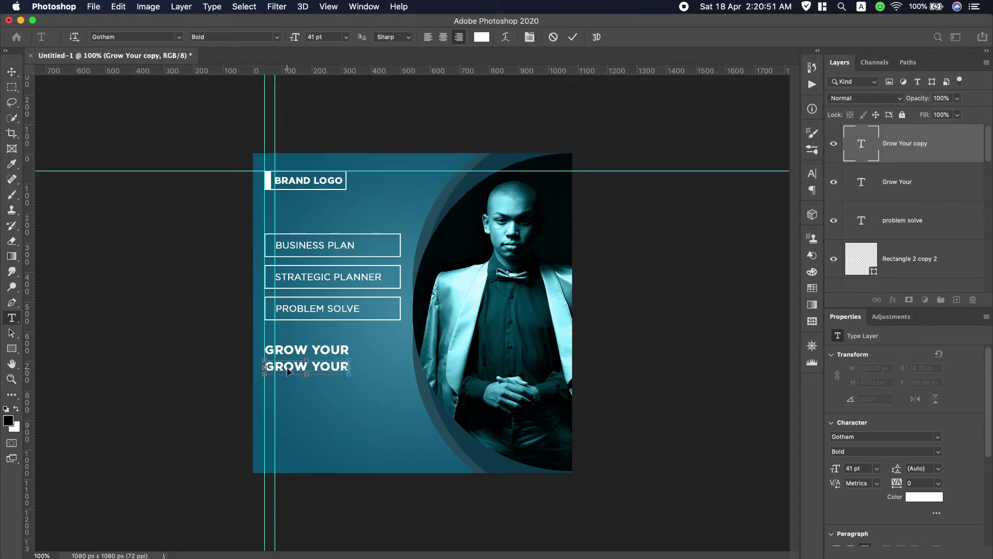
pyautogui.press('super+v')
pyautogui.press('super+a')
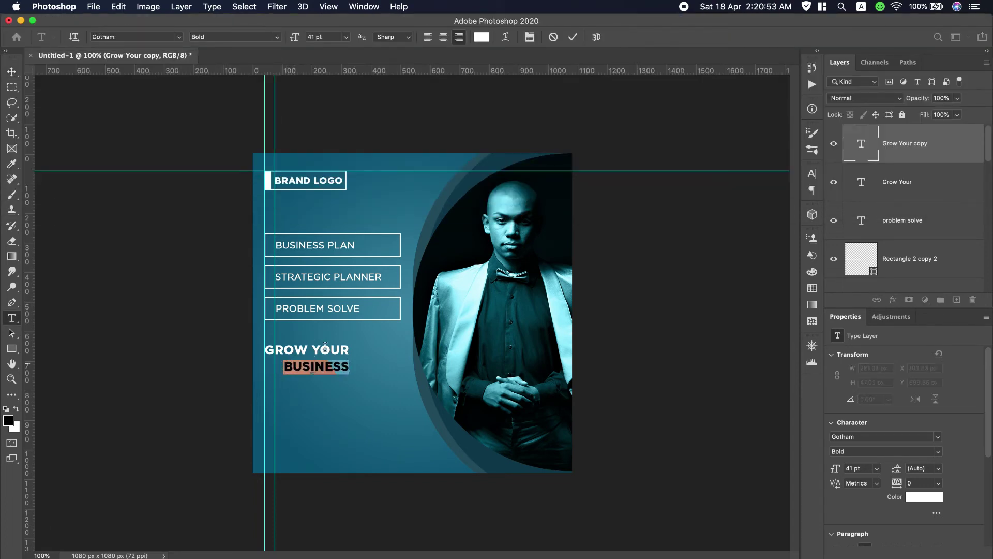
# Enlarge the BUSINESS text to 131 pt and move it below GROW YOUR at X about 30 px, Y about 687 px.
pyautogui.click(812, 176)
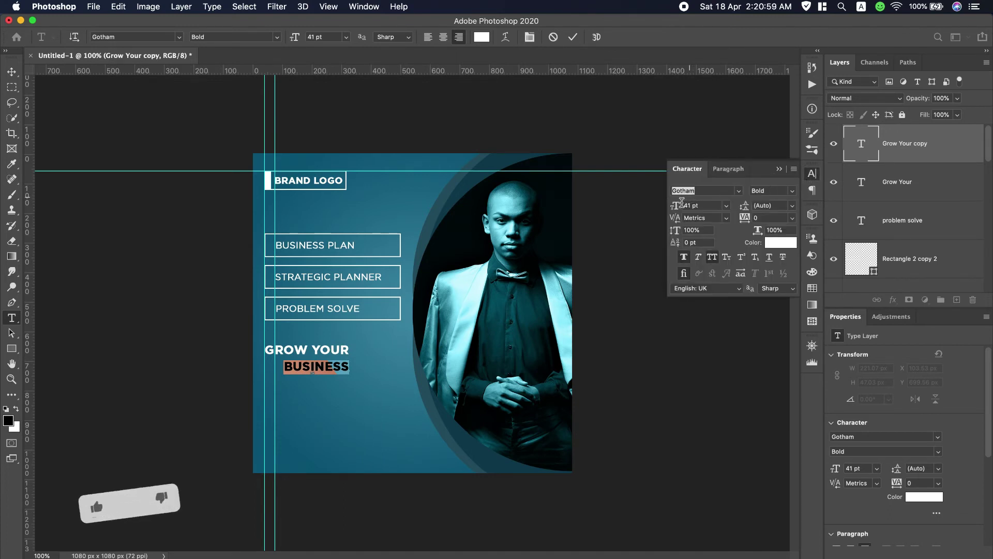
pyautogui.moveTo(676, 207); pyautogui.dragTo(722, 205)
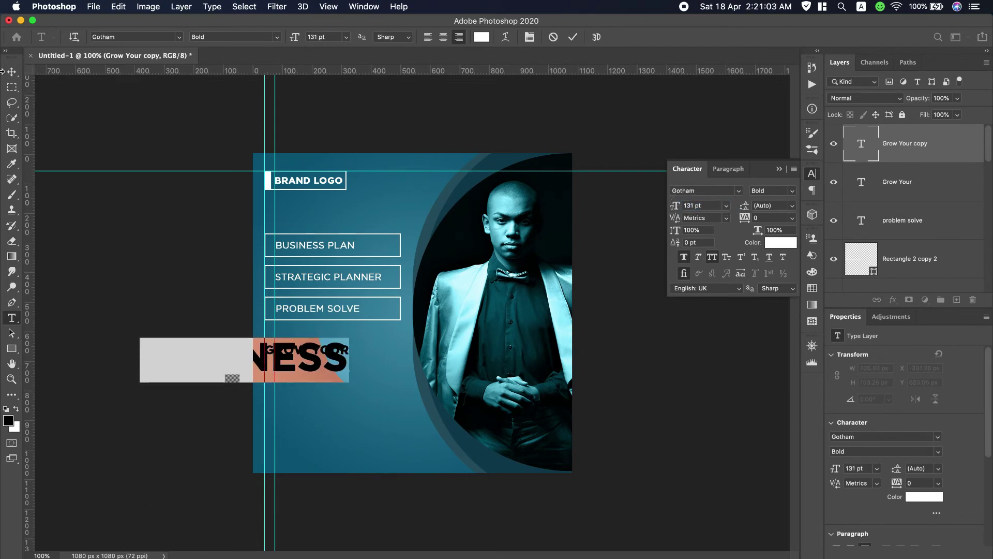
pyautogui.click(10, 72)
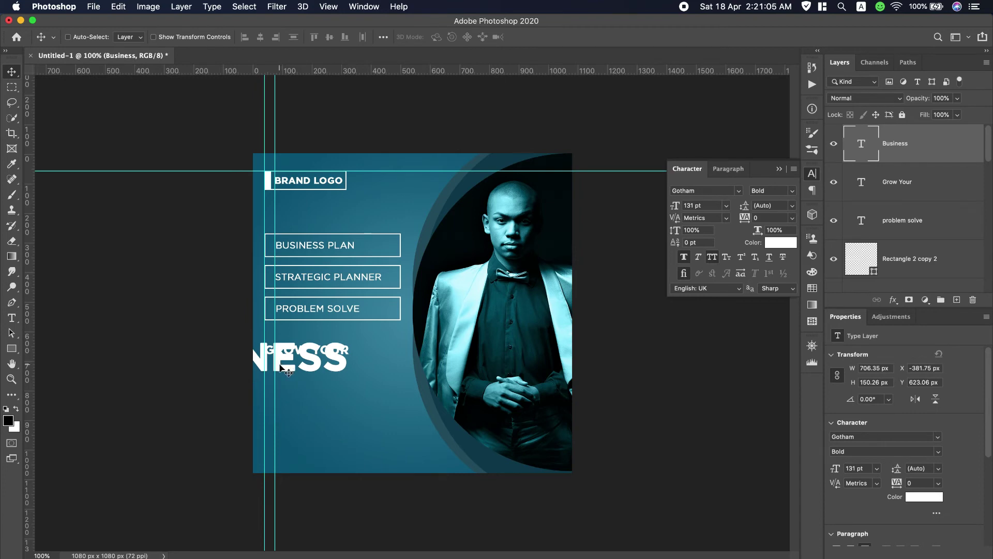
pyautogui.moveTo(280, 365); pyautogui.dragTo(402, 381)
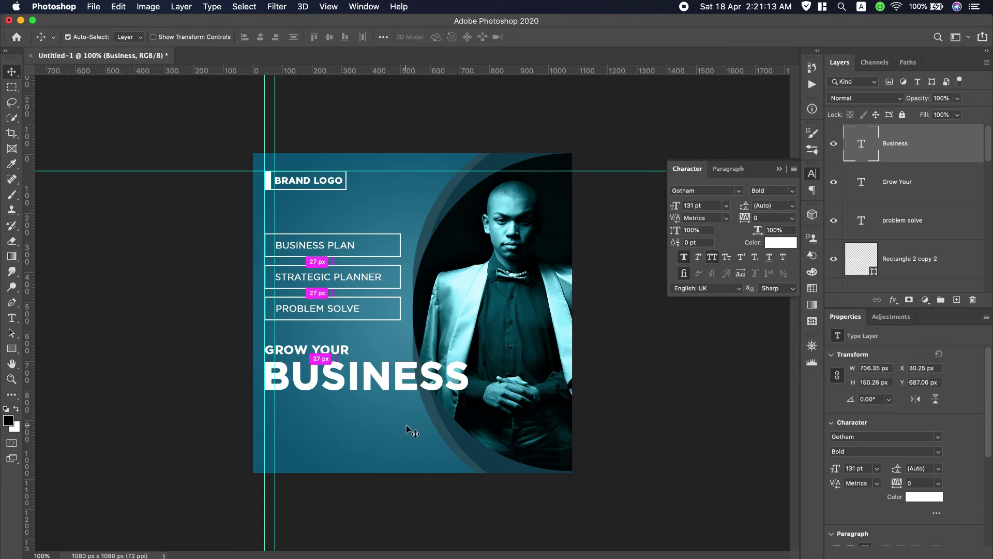
# Scale the BUSINESS text down to about 66% (86.83 pt) and nudge it up closer to GROW YOUR, at Y about 682 px.
pyautogui.press('super+t')
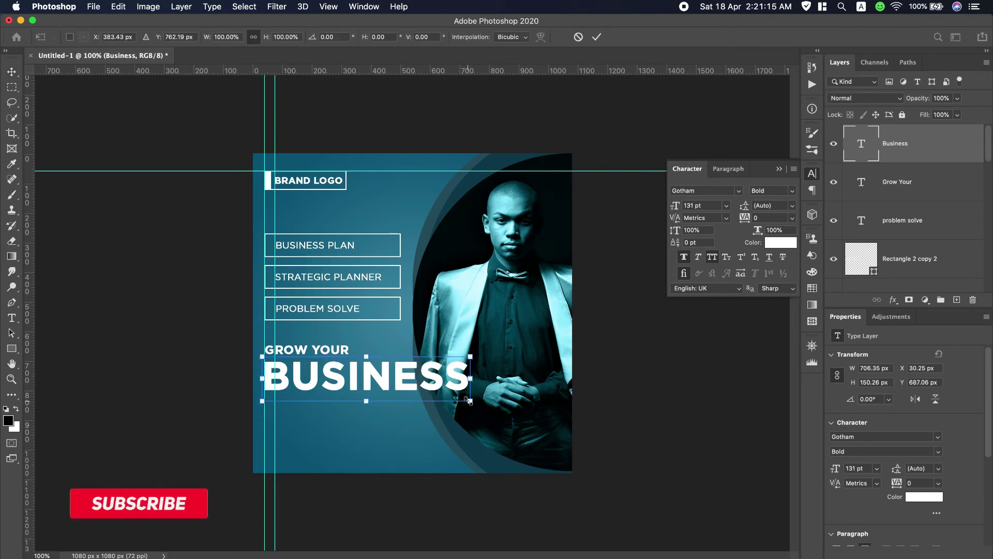
pyautogui.moveTo(470, 401); pyautogui.dragTo(397, 390)
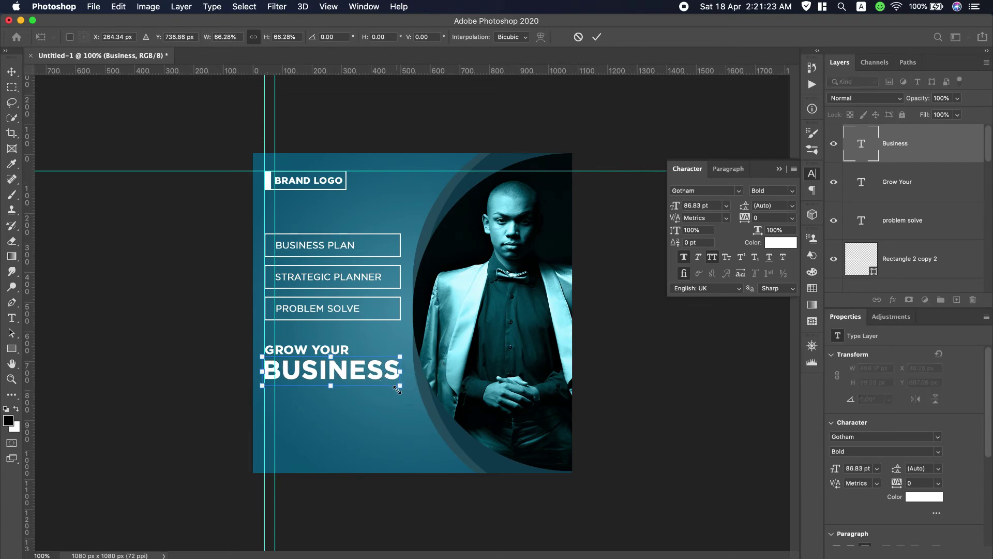
pyautogui.click(597, 38)
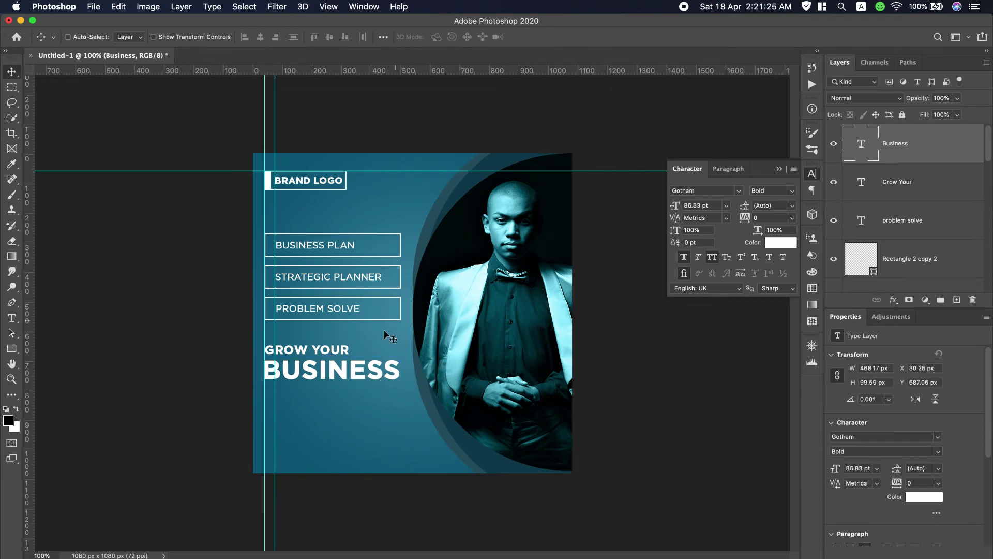
pyautogui.press('Up')
pyautogui.press('Up')
pyautogui.press('Up')
pyautogui.press('Up')
pyautogui.press('Up')
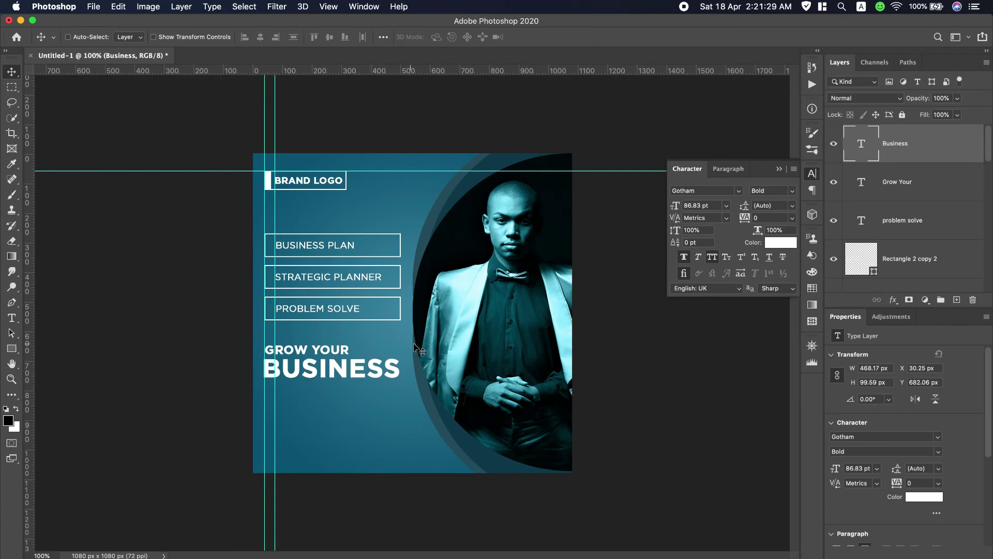
# Add a left-aligned "We Have Creative Idea" text layer copied from the notes, starting at the outer guide just below BUSINESS.
pyautogui.click(618, 2)
pyautogui.scroll(-1, 618, 2)
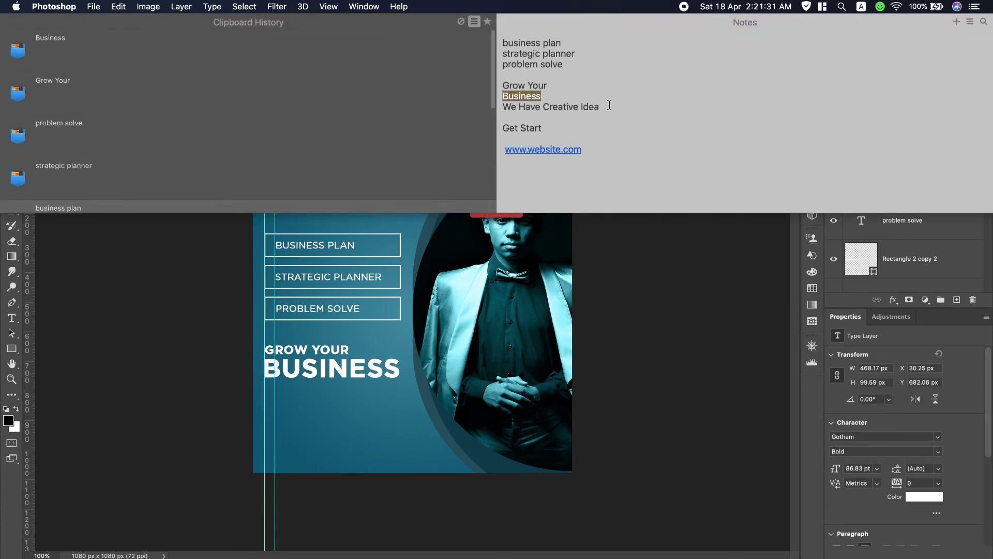
pyautogui.moveTo(609, 100); pyautogui.dragTo(497, 107)
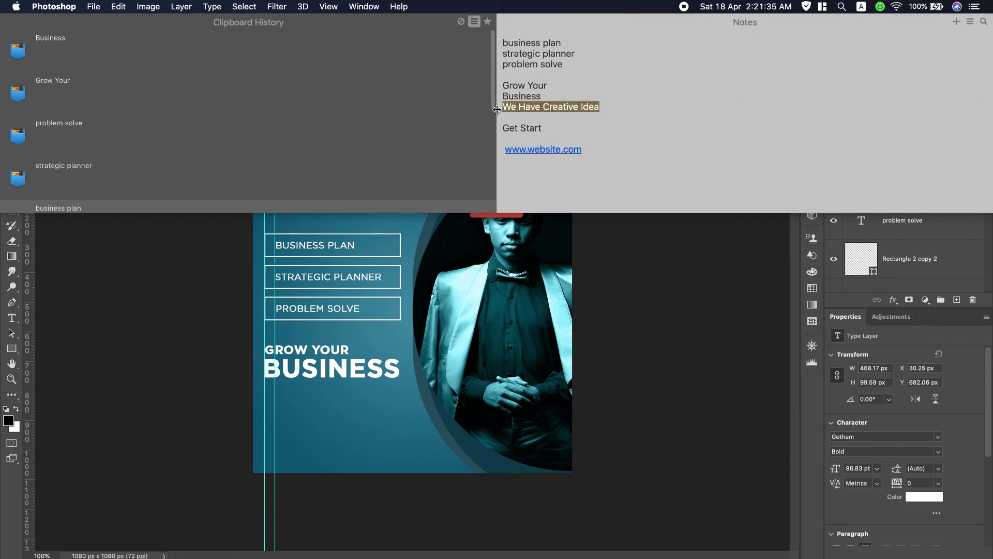
pyautogui.press('super+c')
pyautogui.click(119, 355)
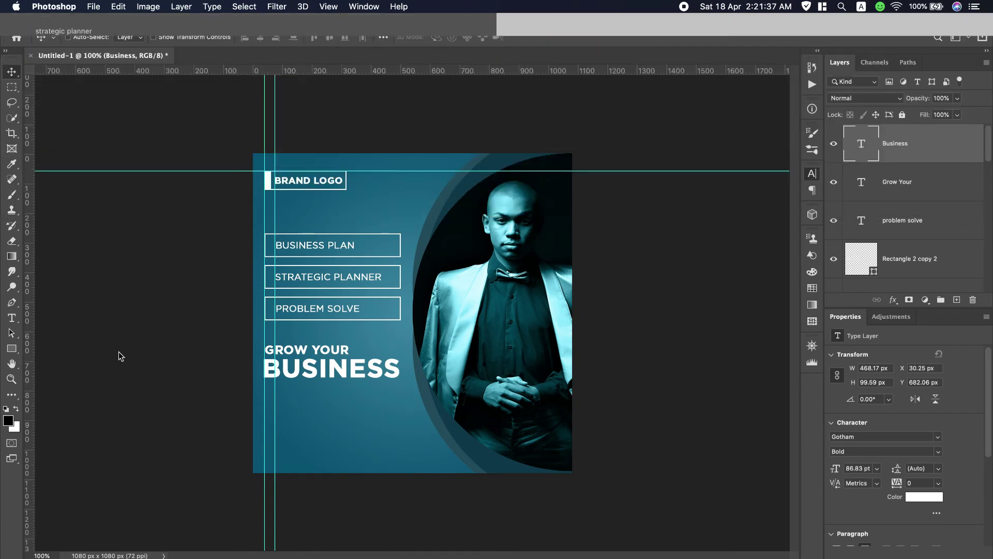
pyautogui.click(12, 318)
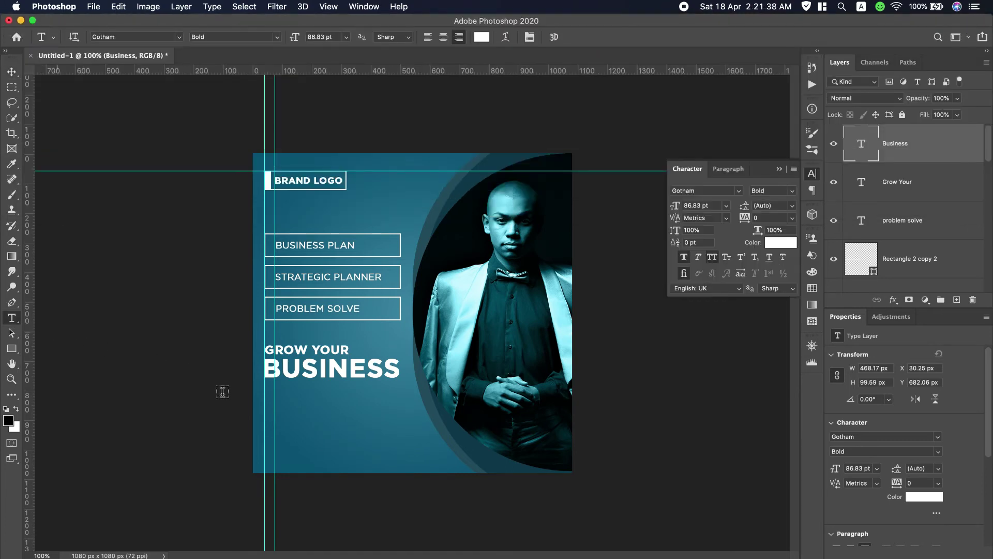
pyautogui.click(267, 391)
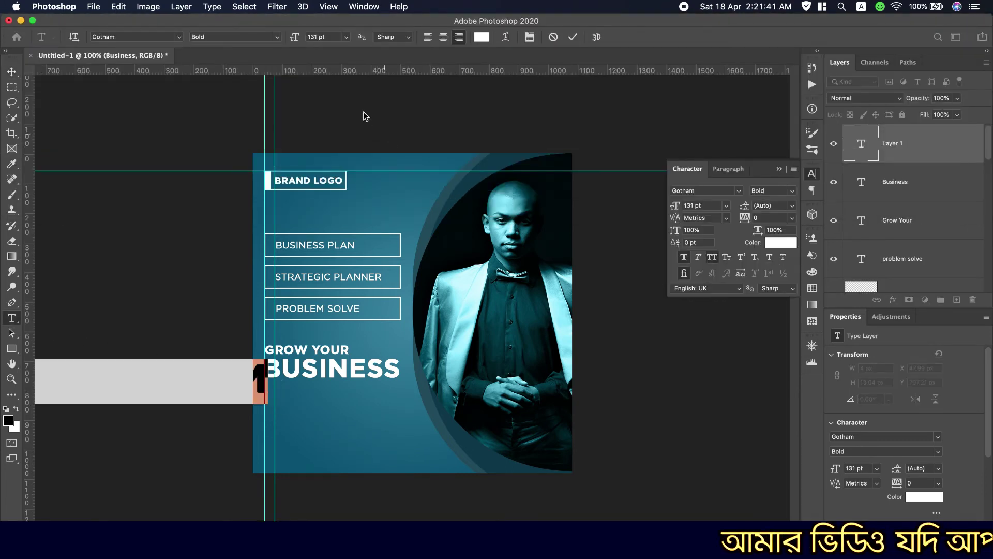
pyautogui.click(428, 36)
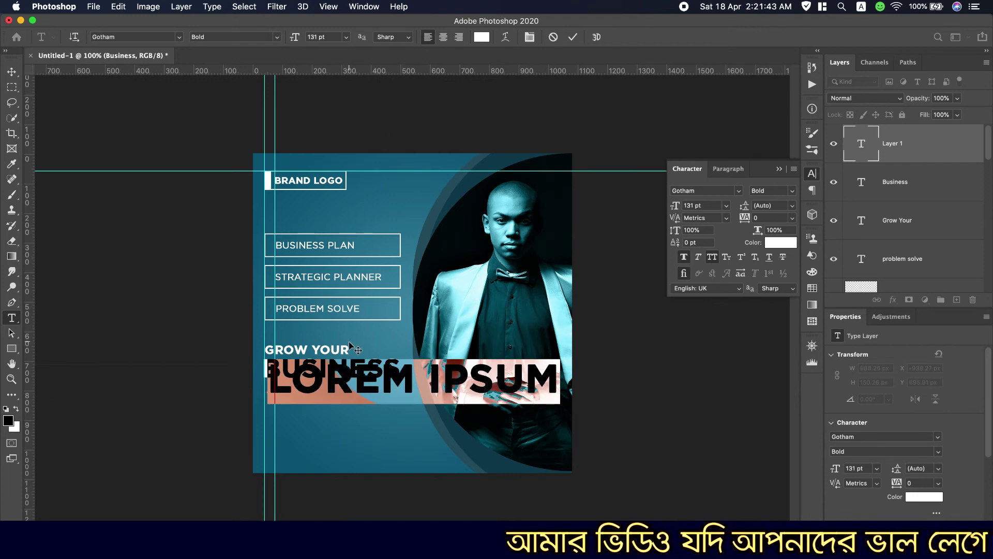
pyautogui.press('super+v')
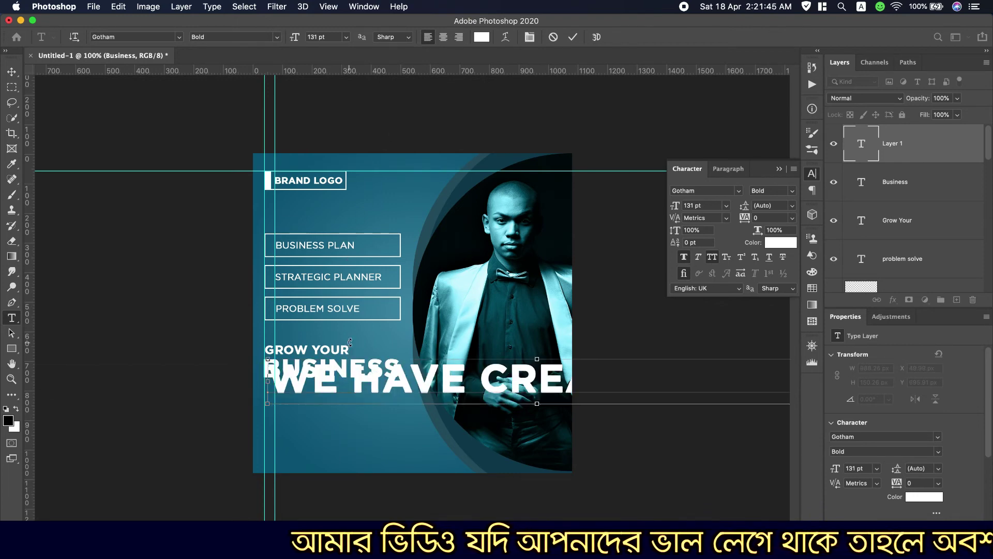
# Set the WE HAVE CREATIVE IDEA text to Medium weight at 32 pt.
pyautogui.press('super+a')
pyautogui.moveTo(680, 206); pyautogui.dragTo(617, 210)
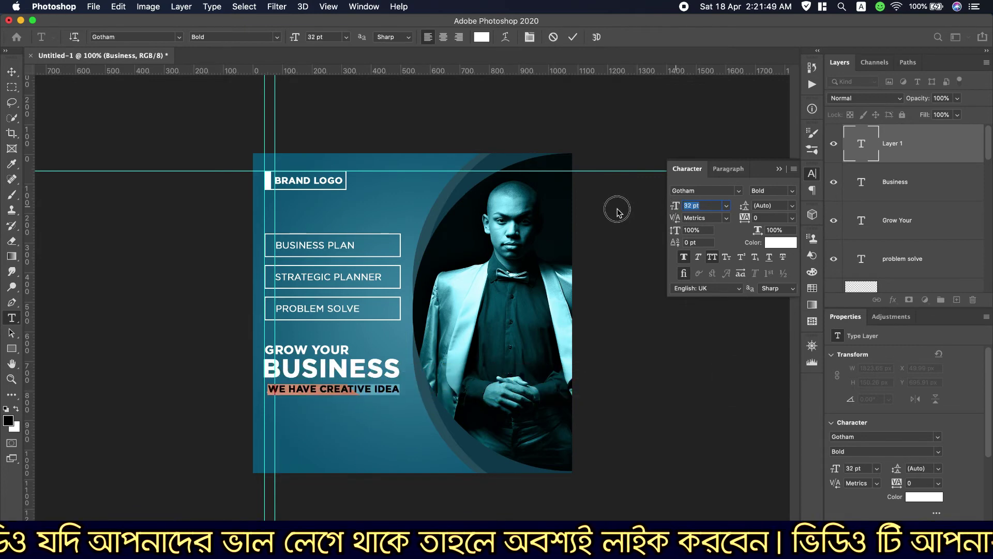
pyautogui.click(793, 192)
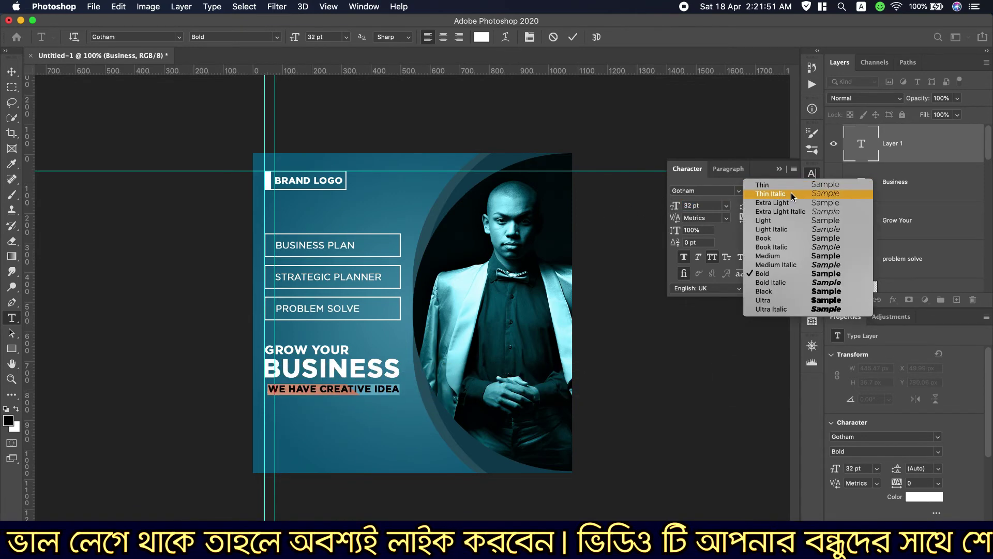
pyautogui.click(768, 256)
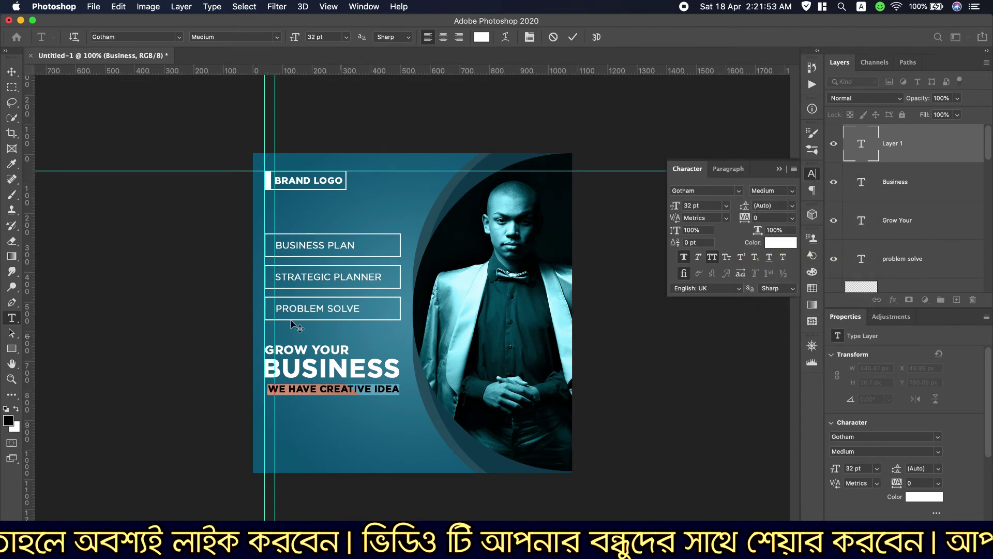
pyautogui.click(13, 73)
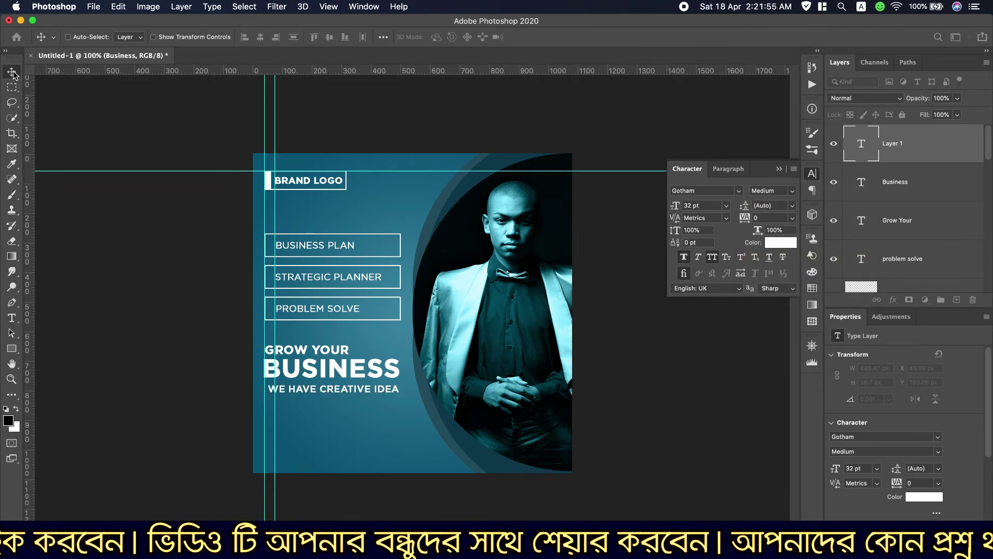
# Move the WE HAVE CREATIVE IDEA text to X about 38 px, Y about 769 px and enlarge it to 32.7 pt.
pyautogui.moveTo(313, 390); pyautogui.dragTo(309, 389)
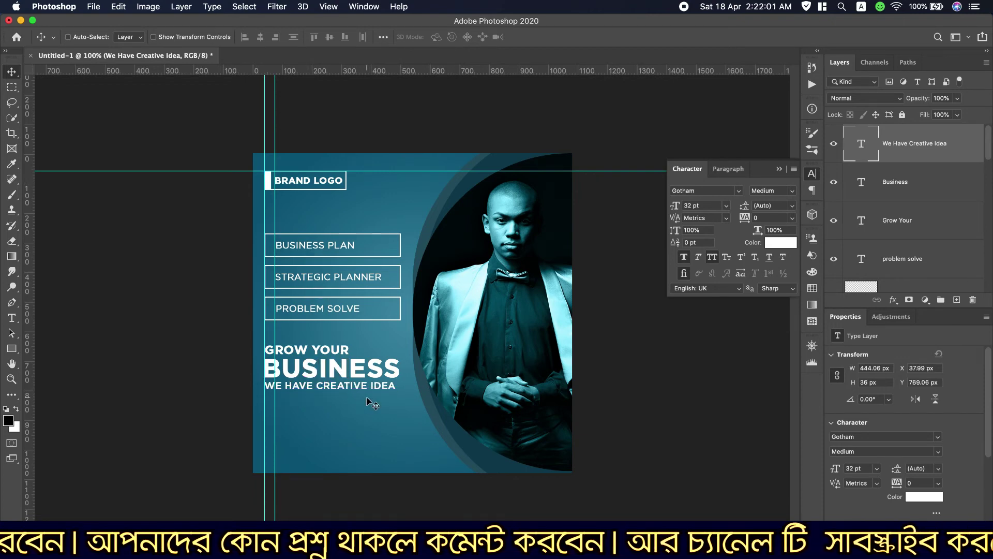
pyautogui.press('super+t')
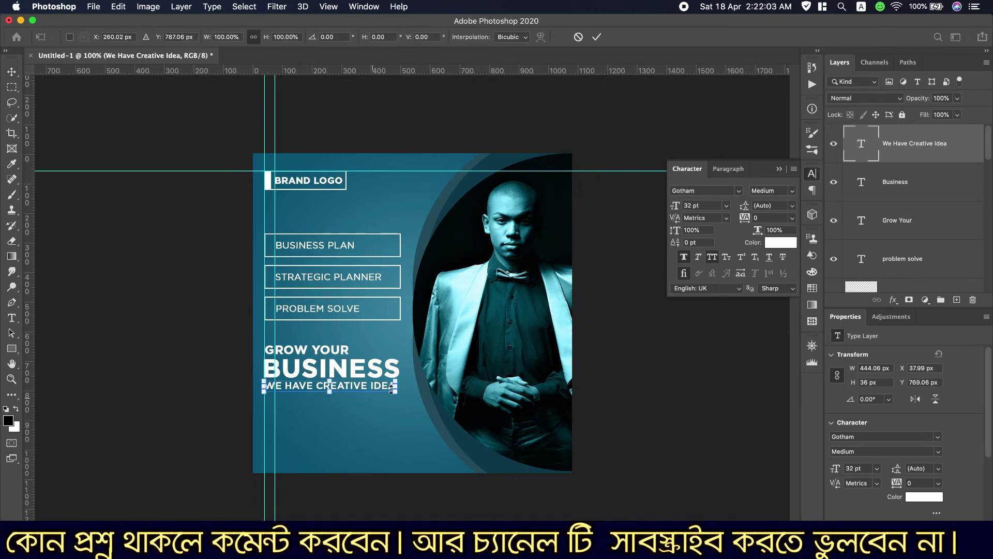
pyautogui.moveTo(396, 392); pyautogui.dragTo(401, 395)
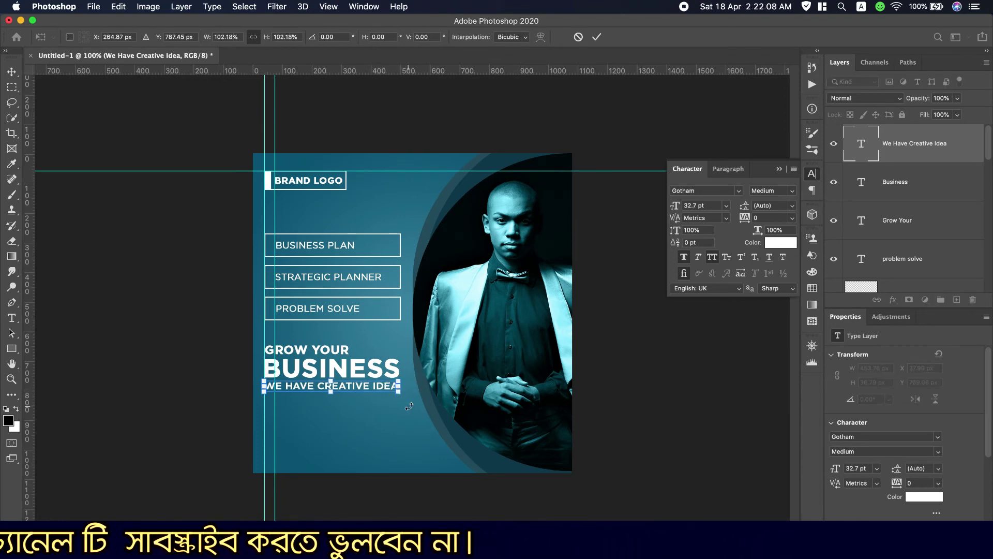
pyautogui.click(597, 37)
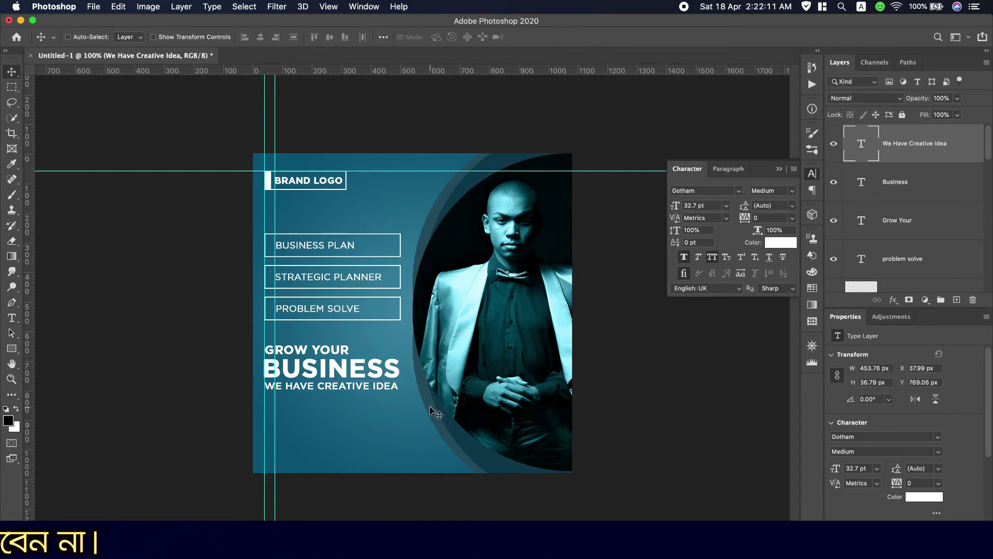
pyautogui.click(647, 2)
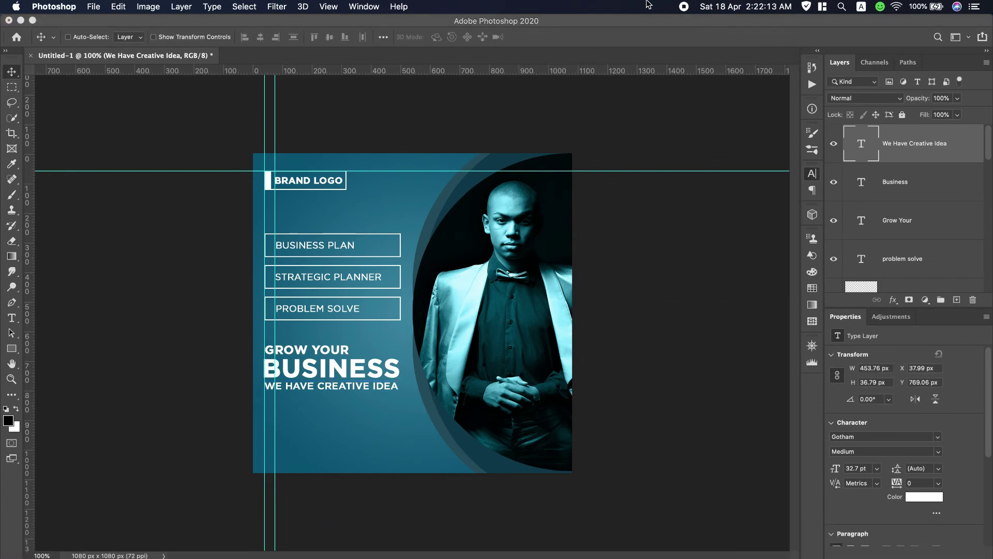
pyautogui.scroll(-2, 647, 2)
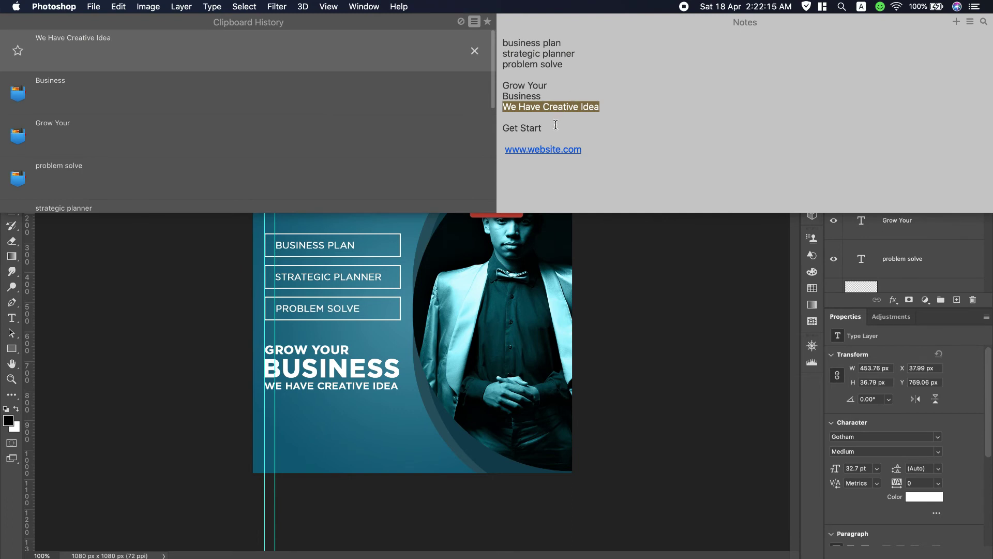
pyautogui.click(76, 300)
# Draw a white pill-shaped rectangle about 453 × 87 px below the tagline at X 39 px, Y 891 px, with 43.5 px corner radii.
pyautogui.click(11, 349)
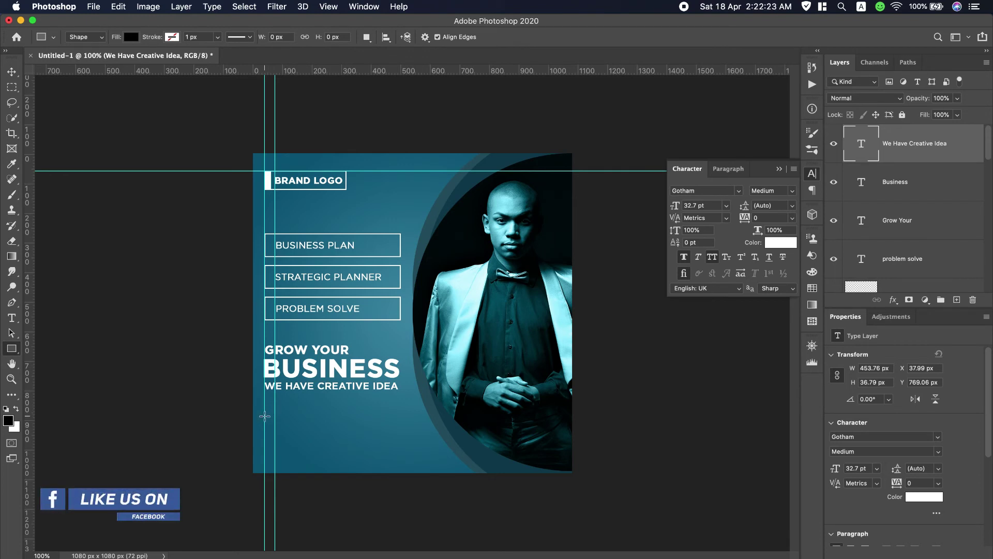
pyautogui.moveTo(264, 416); pyautogui.dragTo(398, 443)
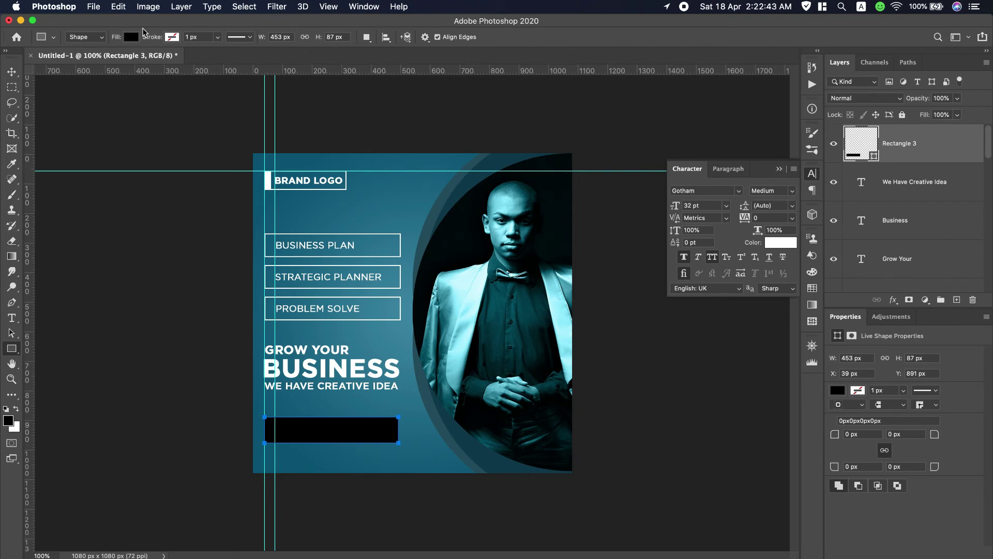
pyautogui.click(132, 38)
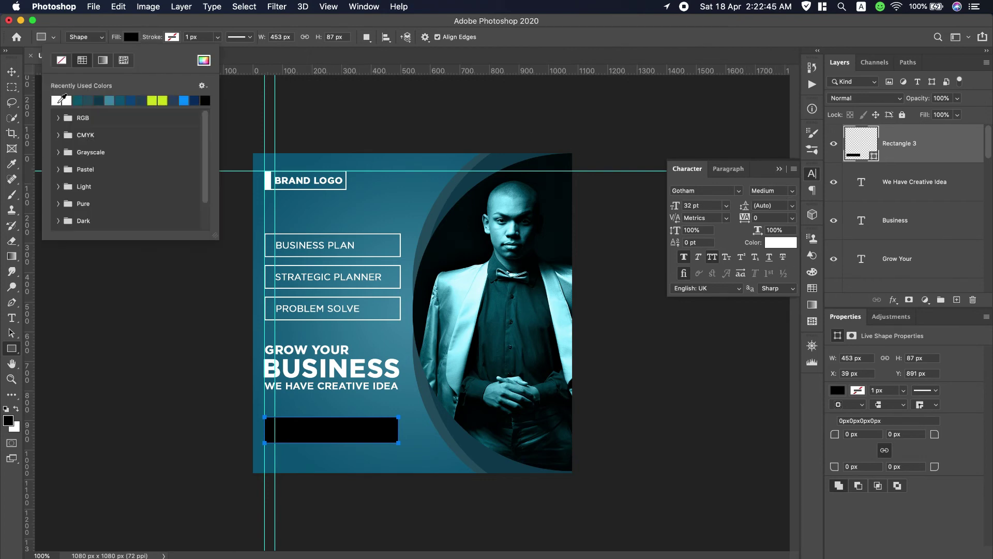
pyautogui.click(61, 100)
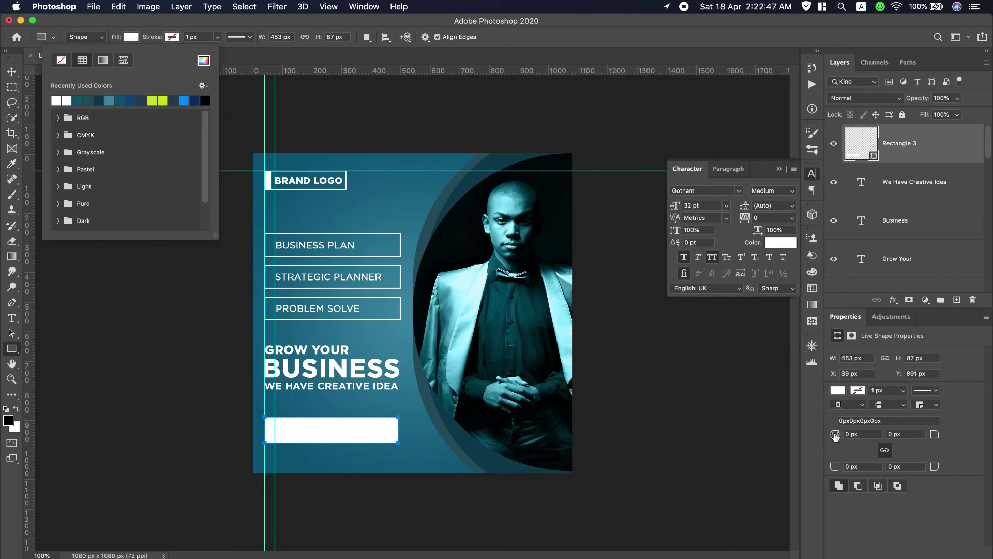
pyautogui.moveTo(835, 436); pyautogui.dragTo(861, 434)
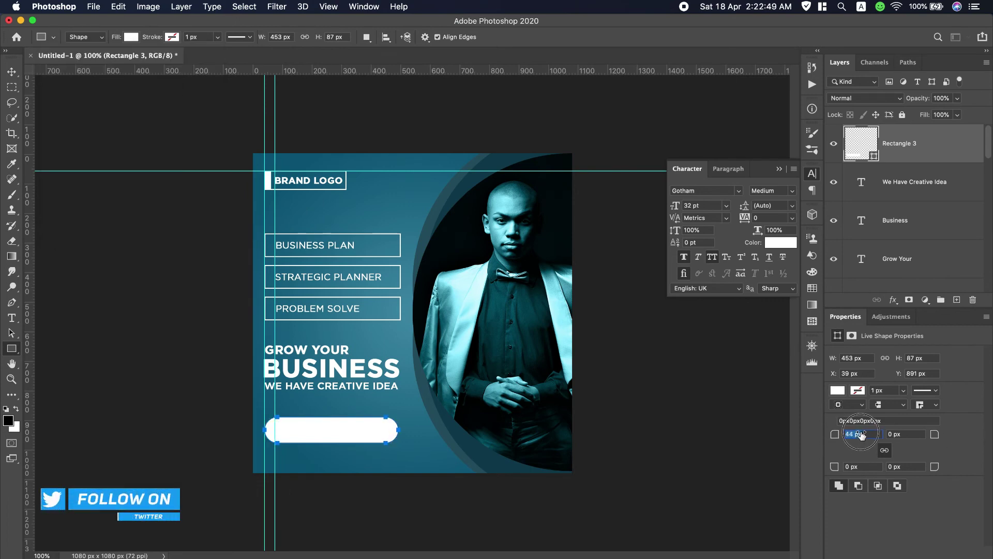
pyautogui.click(13, 73)
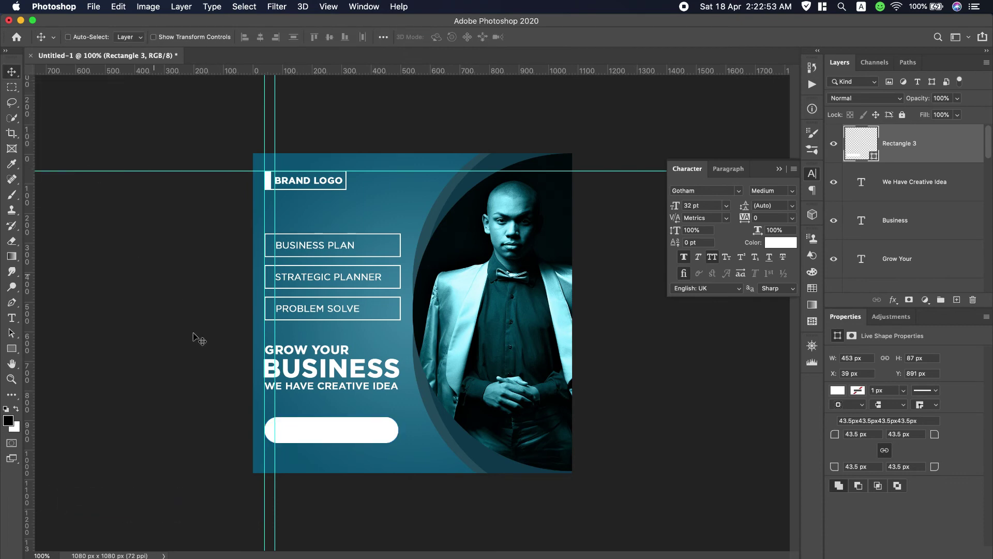
# Add a "Get Start" text layer copied from the notes just below the white pill shape.
pyautogui.click(12, 318)
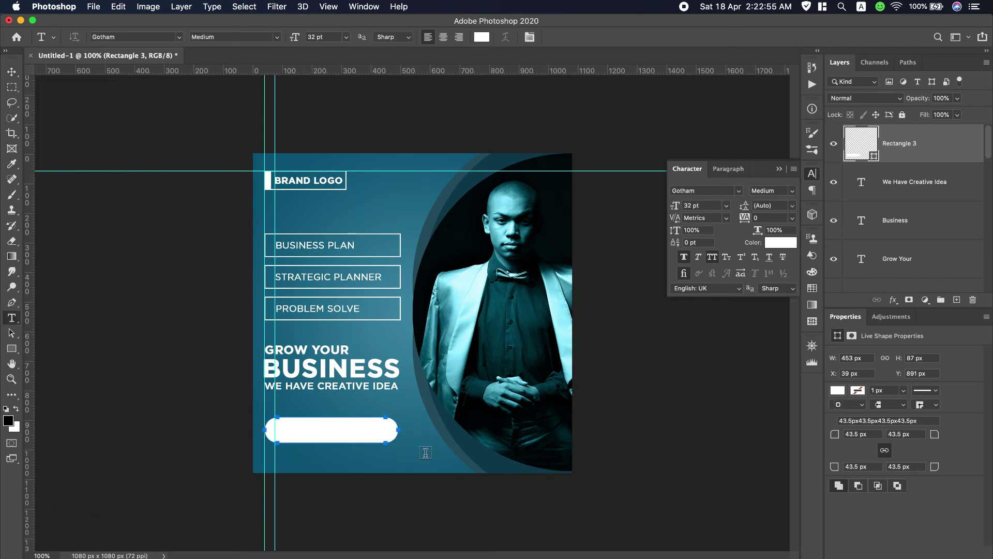
pyautogui.scroll(-2, 709, 2)
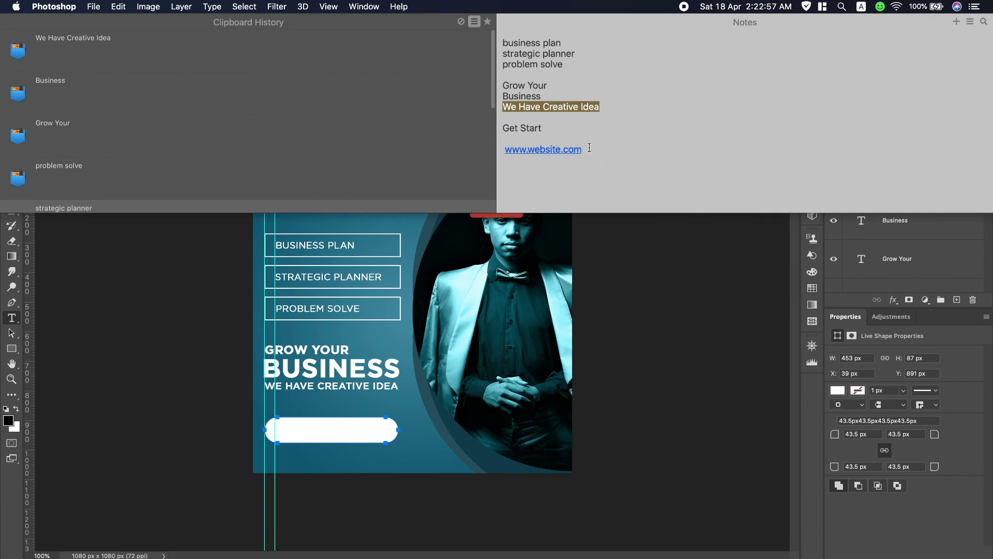
pyautogui.tripleClick(548, 127)
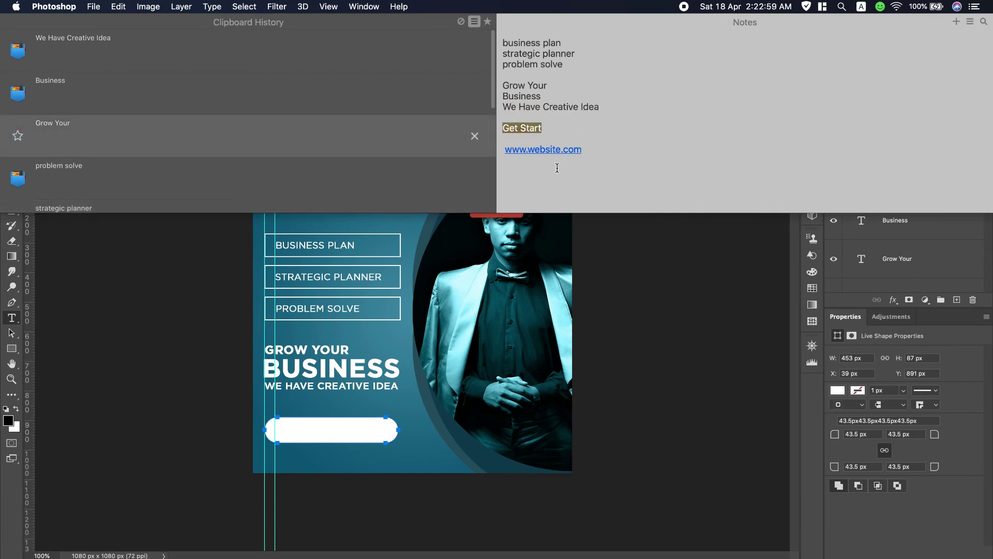
pyautogui.press('super+c')
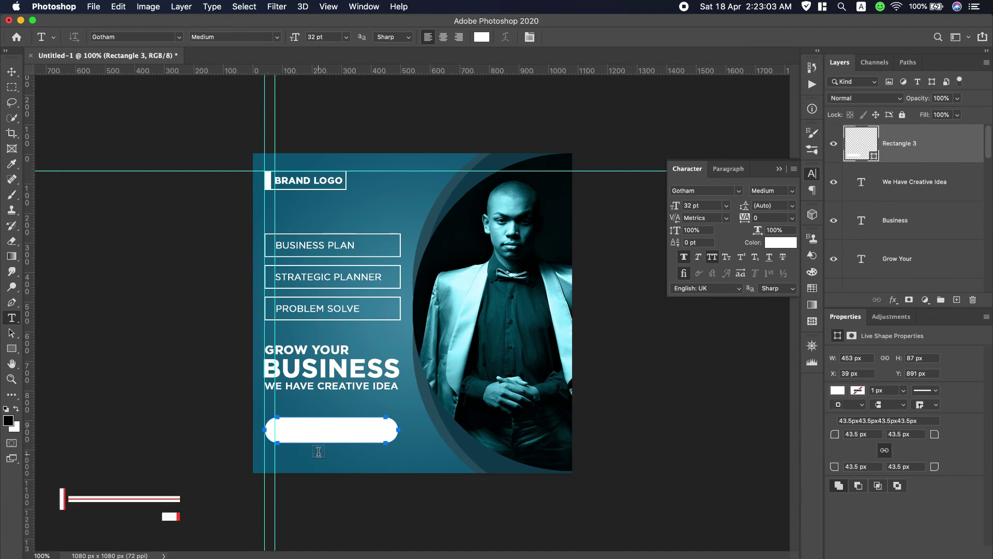
pyautogui.click(319, 454)
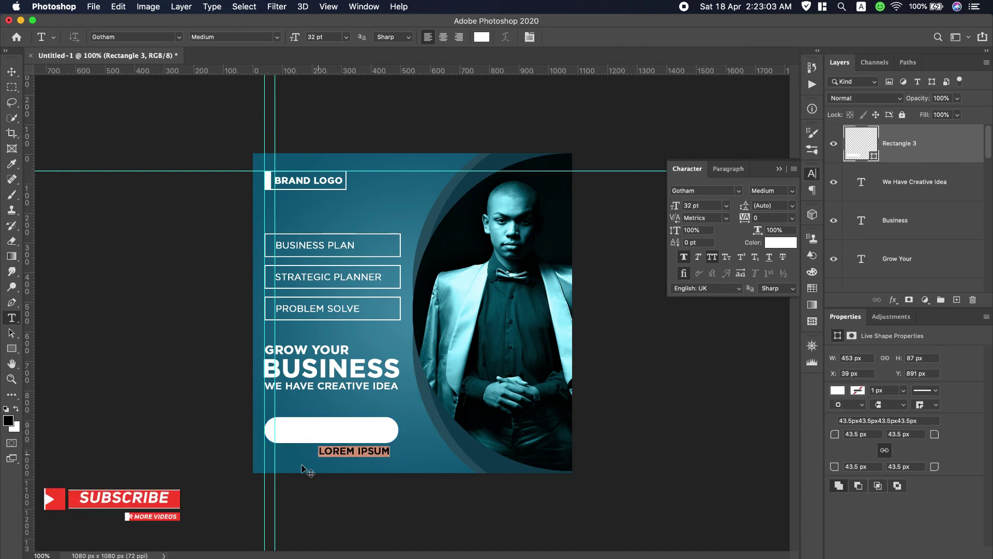
pyautogui.press('super+v')
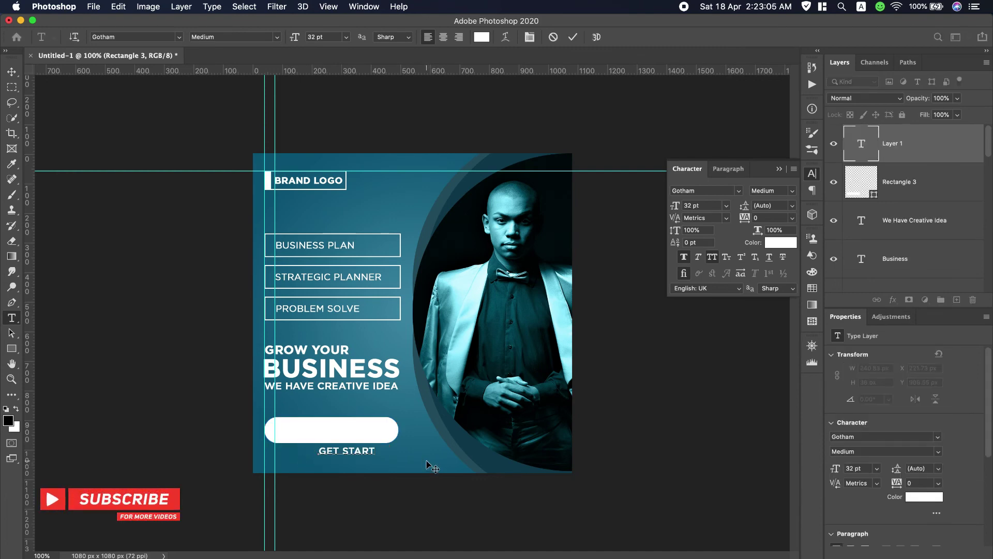
# Recolour the GET START text to teal #106382 sampled from the background and move it onto the white pill shape.
pyautogui.press('super+a')
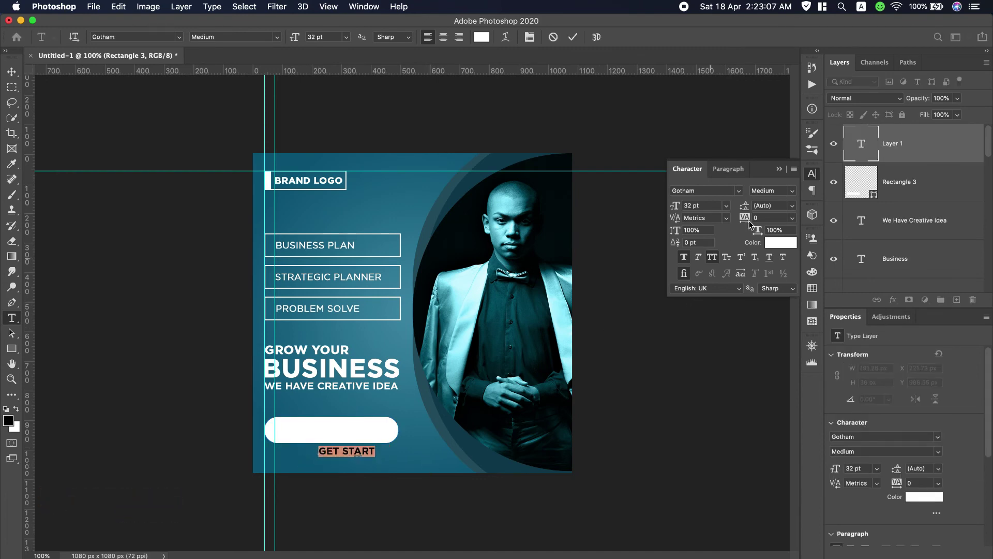
pyautogui.click(779, 243)
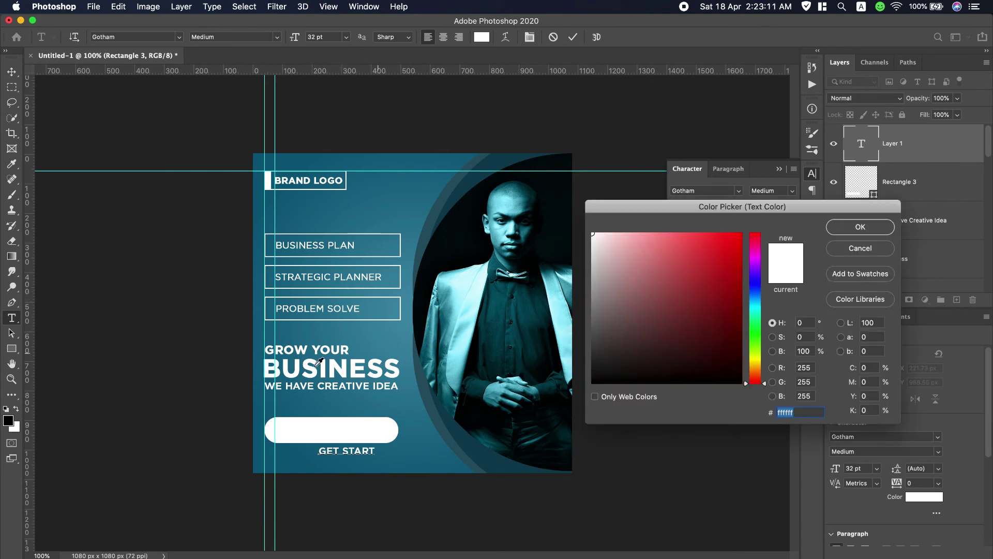
pyautogui.click(287, 405)
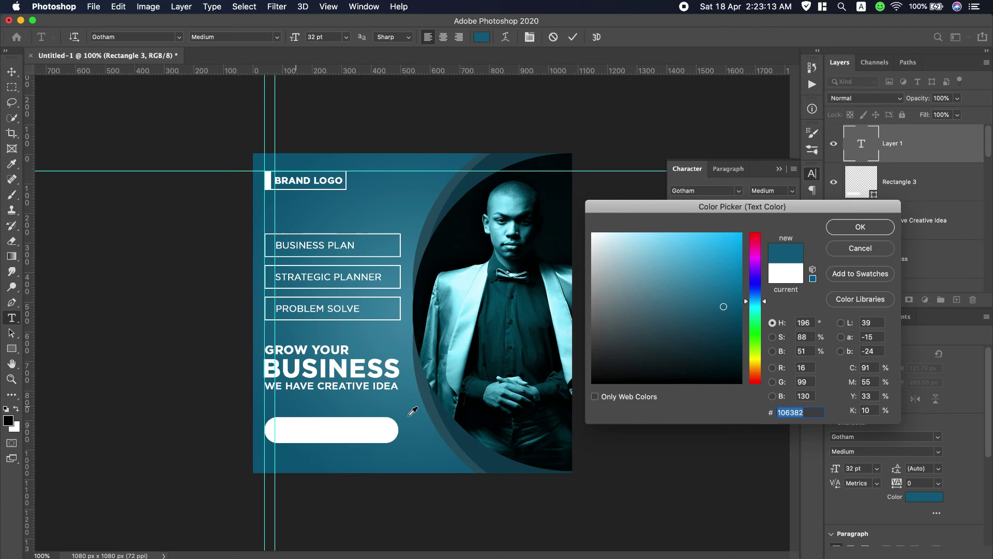
pyautogui.click(861, 227)
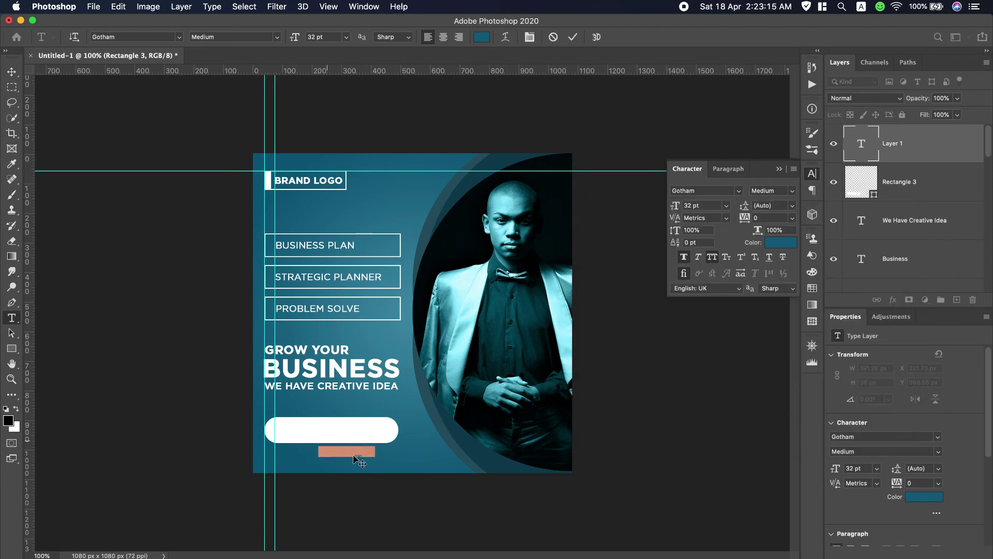
pyautogui.moveTo(336, 467); pyautogui.dragTo(312, 448)
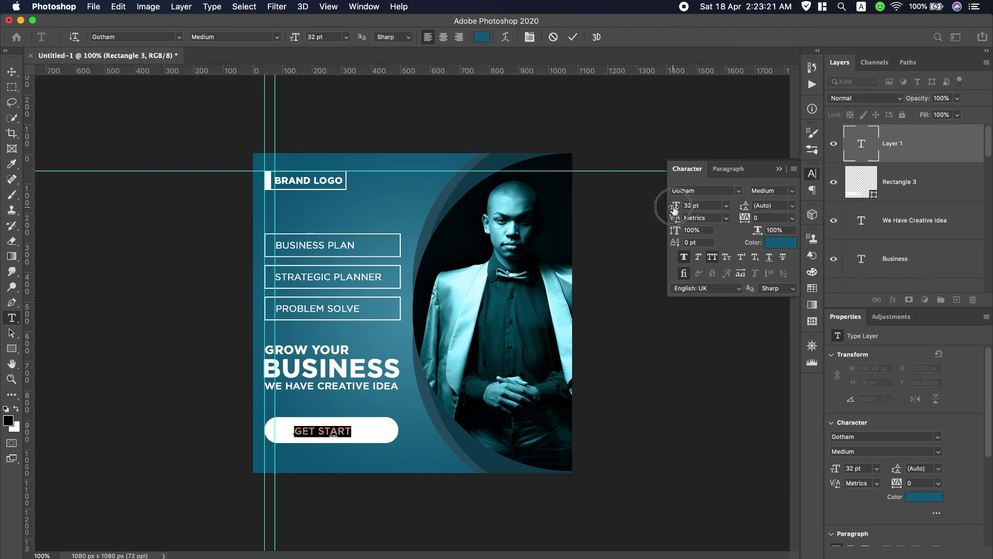
# Set the GET START text to Bold weight at 50 pt and shift it toward the pill's left end.
pyautogui.moveTo(675, 209); pyautogui.dragTo(691, 209)
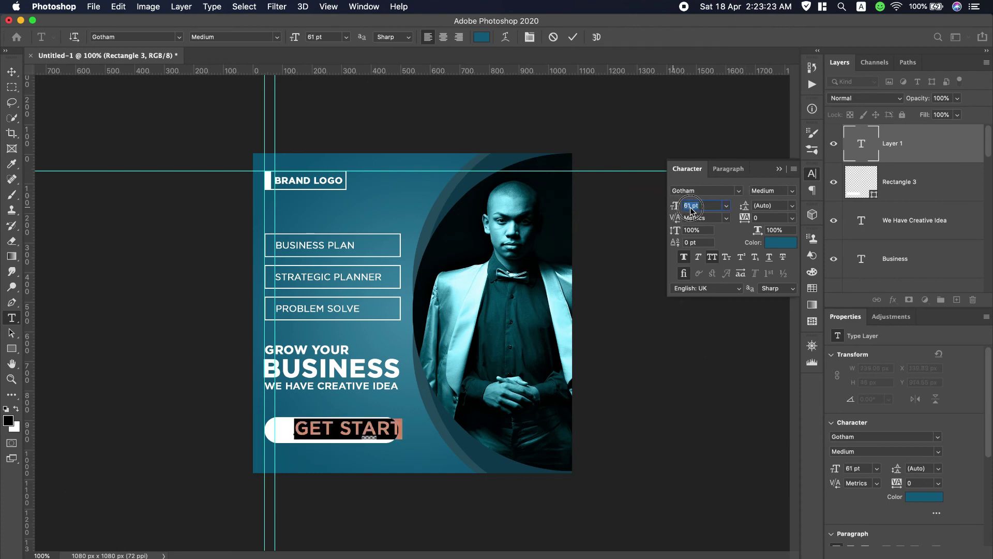
pyautogui.click(792, 190)
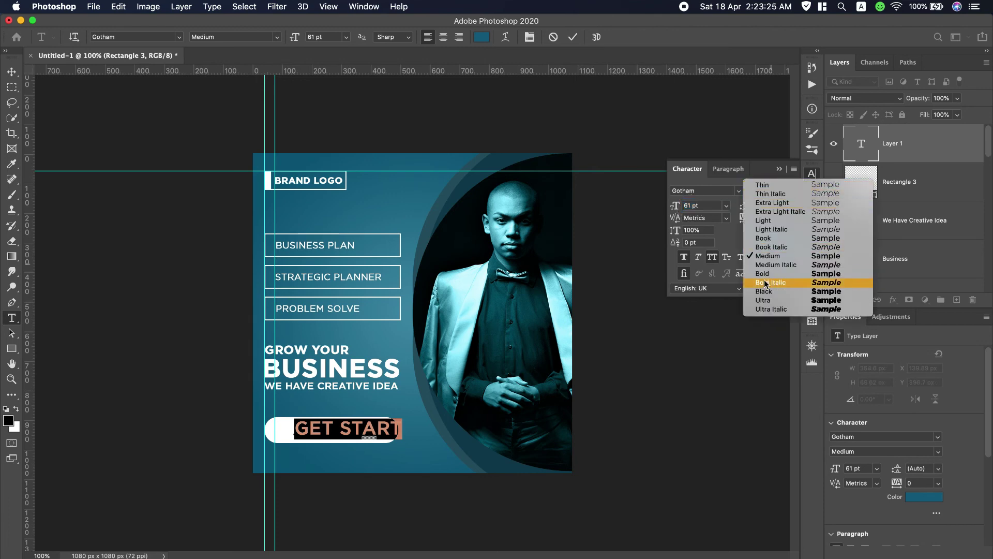
pyautogui.click(764, 292)
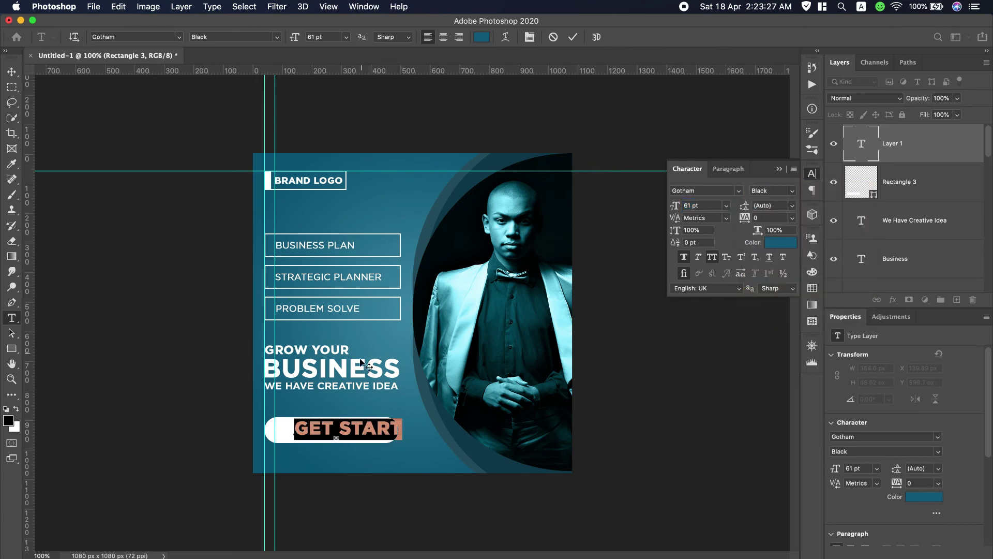
pyautogui.moveTo(323, 448); pyautogui.dragTo(306, 448)
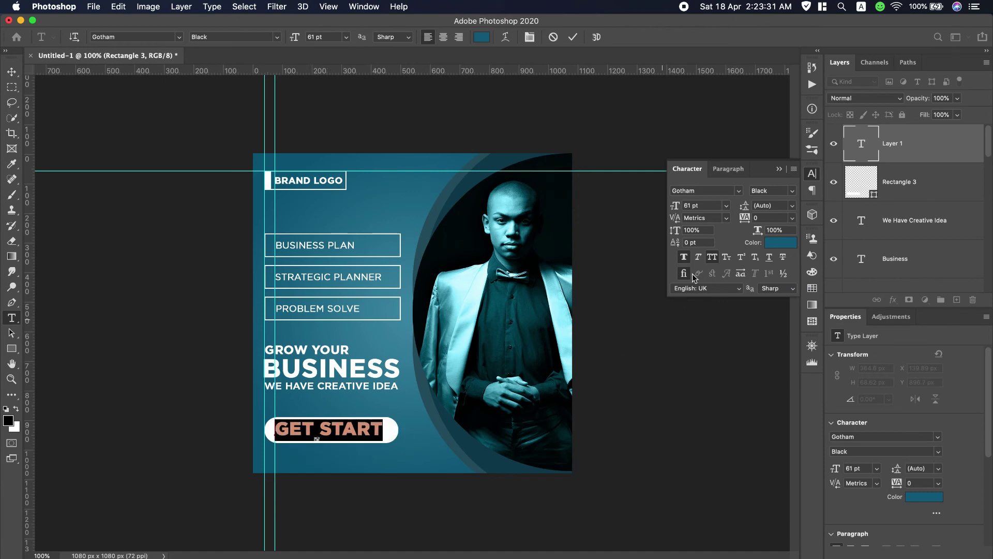
pyautogui.moveTo(676, 211); pyautogui.dragTo(662, 208)
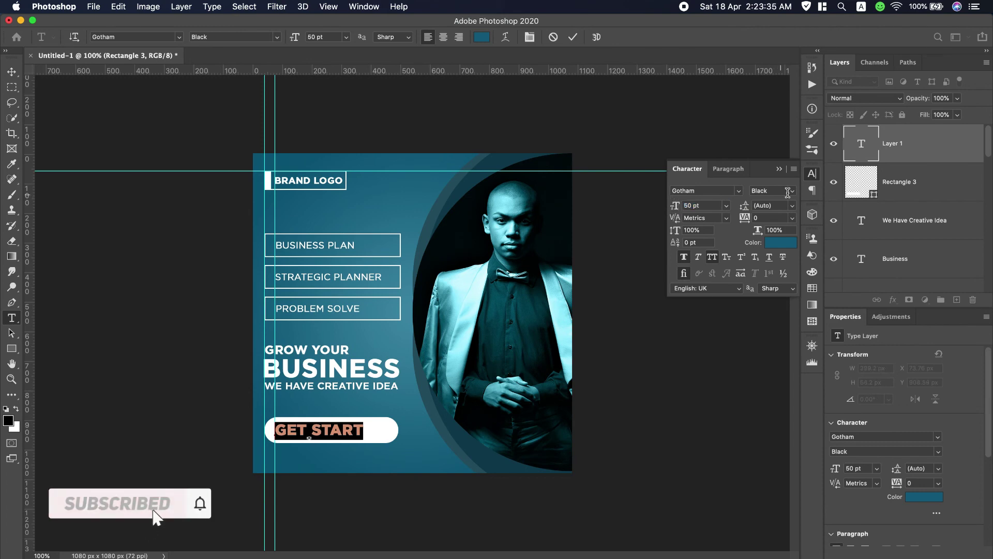
pyautogui.click(771, 190)
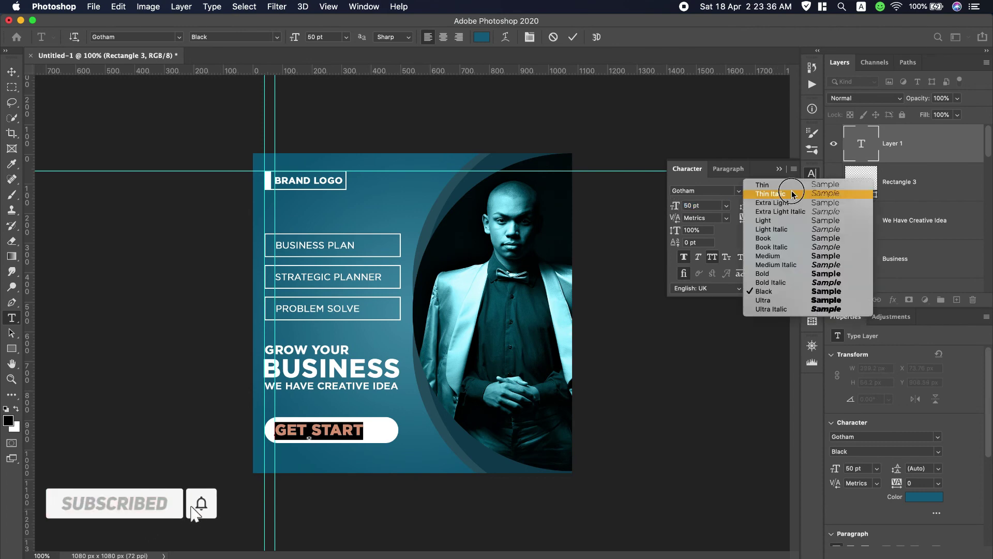
pyautogui.click(772, 274)
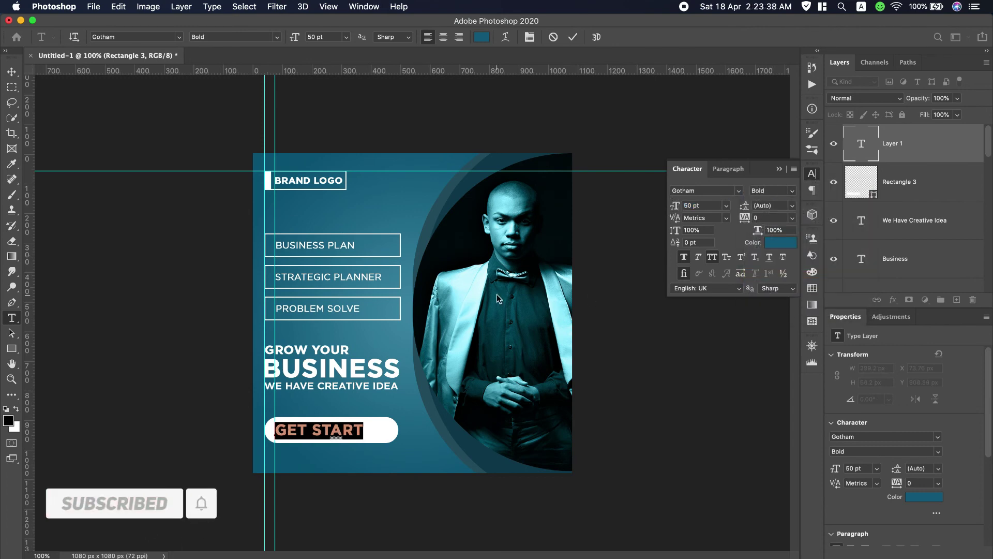
# Centre the GET START text horizontally and vertically on the white pill shape.
pyautogui.click(952, 192)
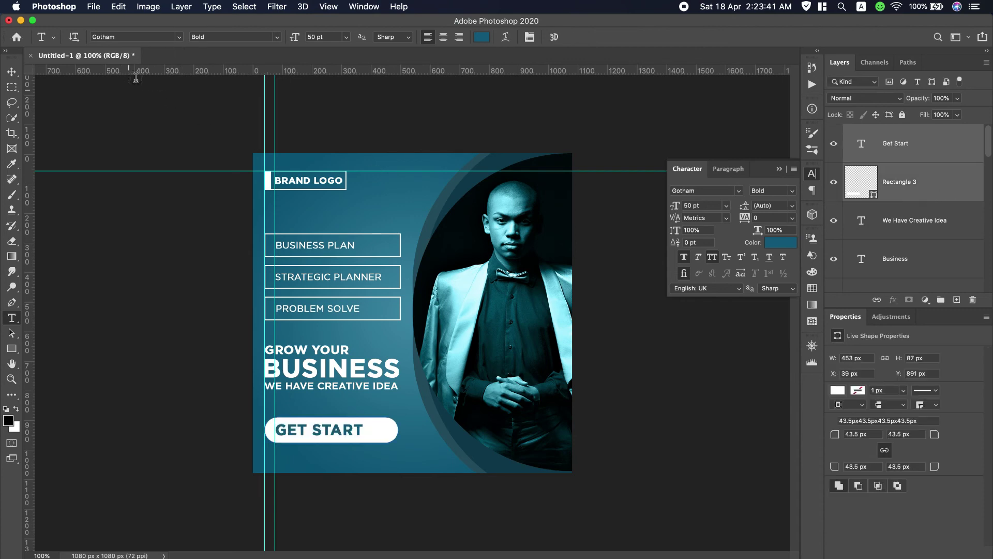
pyautogui.click(21, 75)
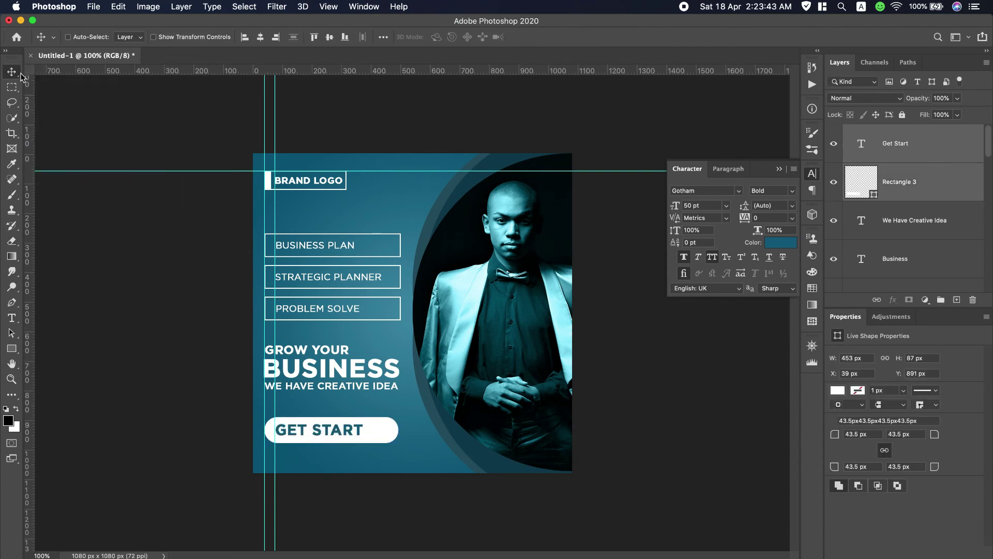
pyautogui.click(260, 37)
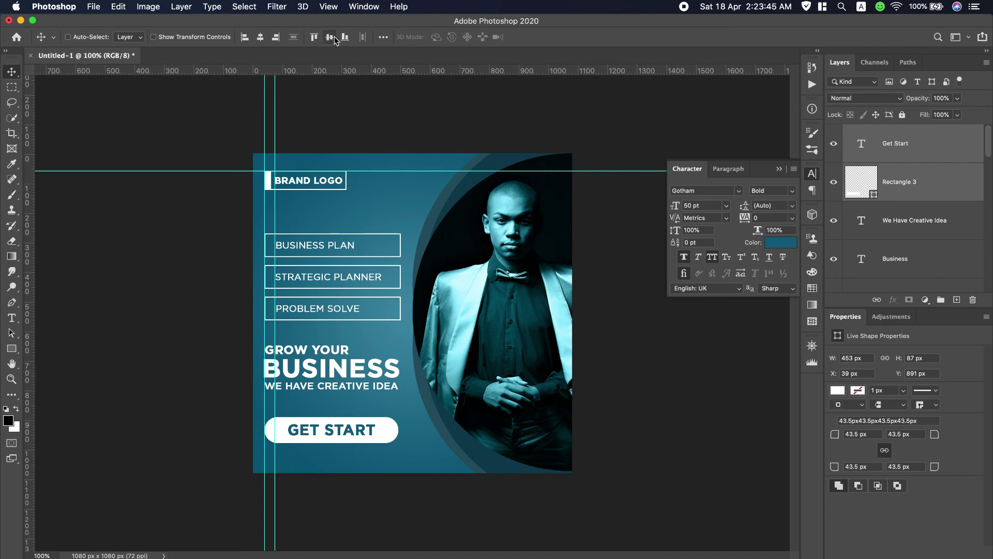
pyautogui.click(330, 36)
pyautogui.click(951, 160)
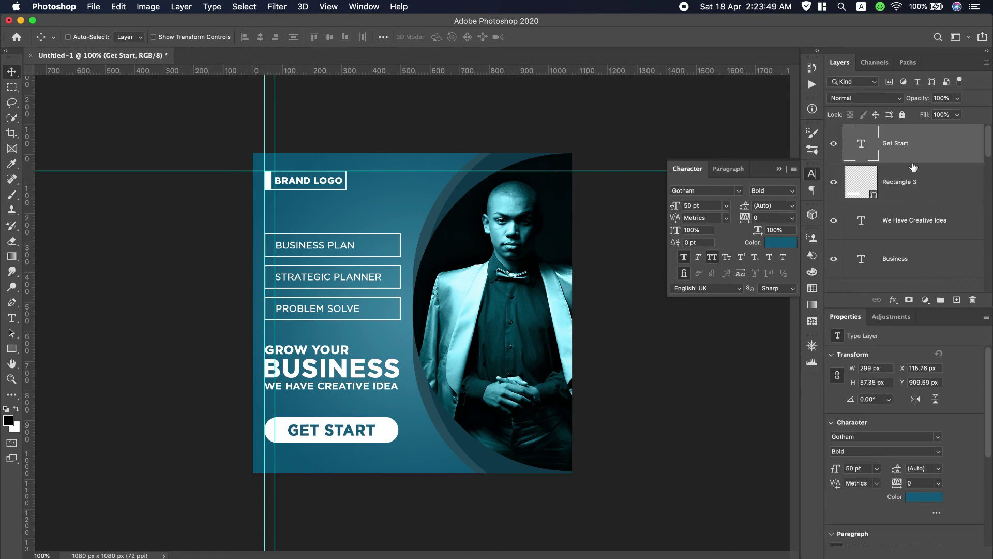
pyautogui.click(12, 317)
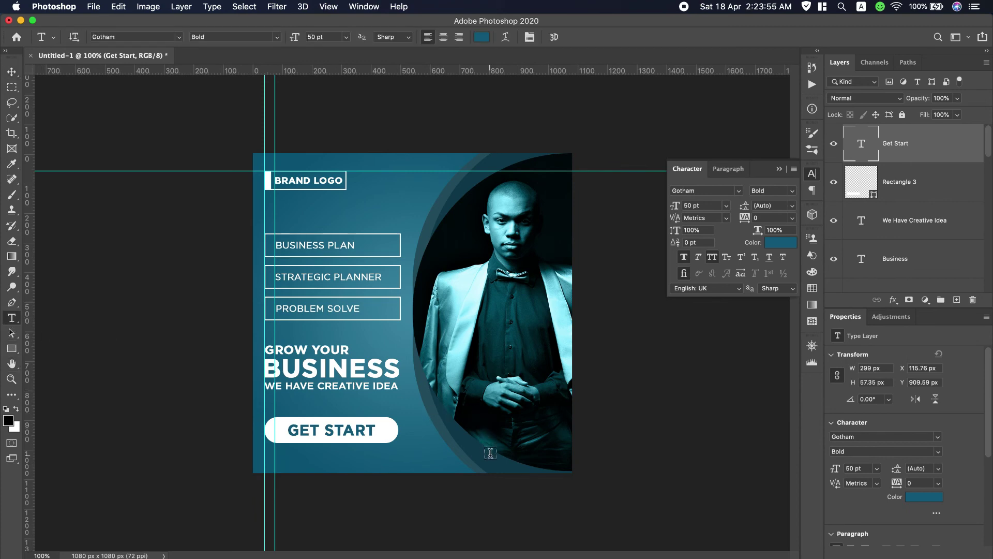
pyautogui.click(486, 436)
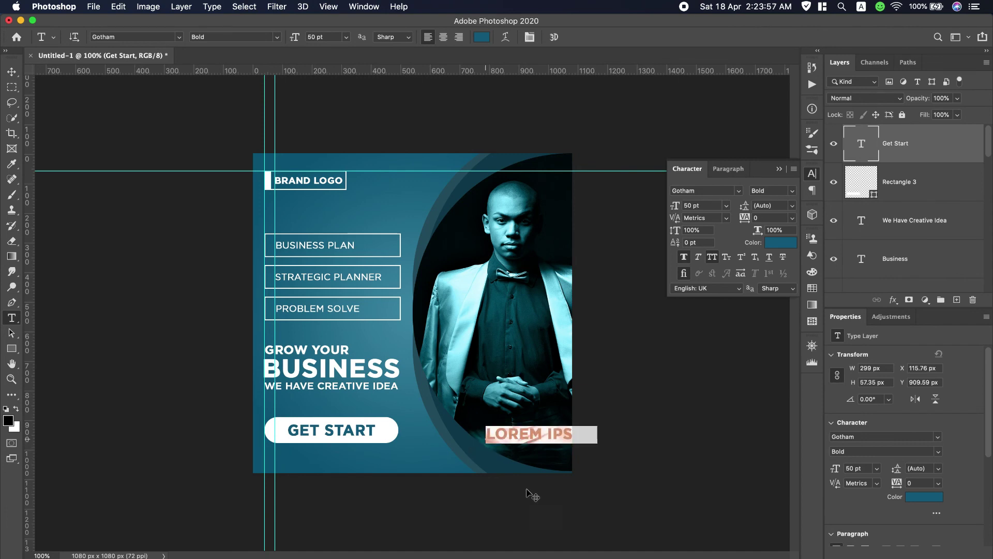
pyautogui.scroll(-2, 735, 8)
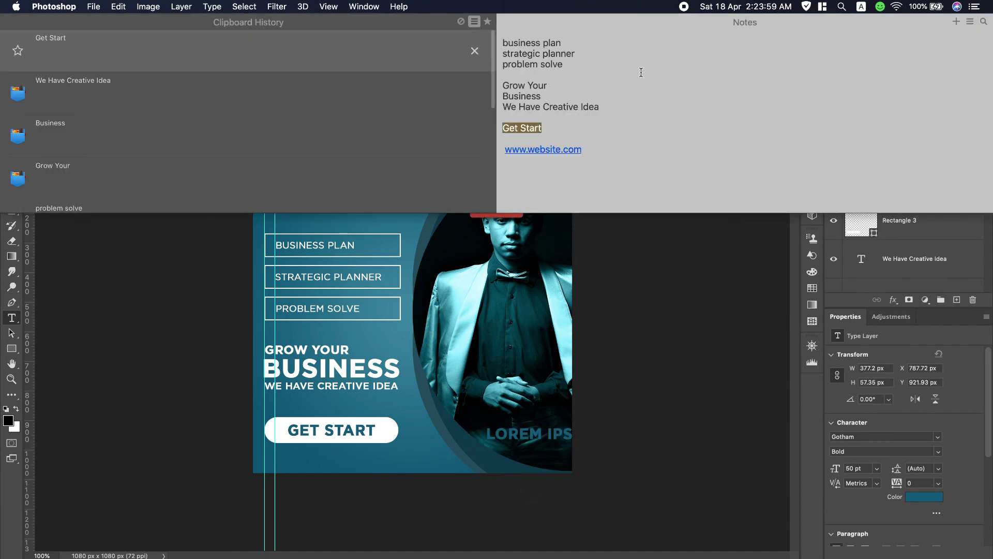
pyautogui.moveTo(587, 150); pyautogui.dragTo(505, 149)
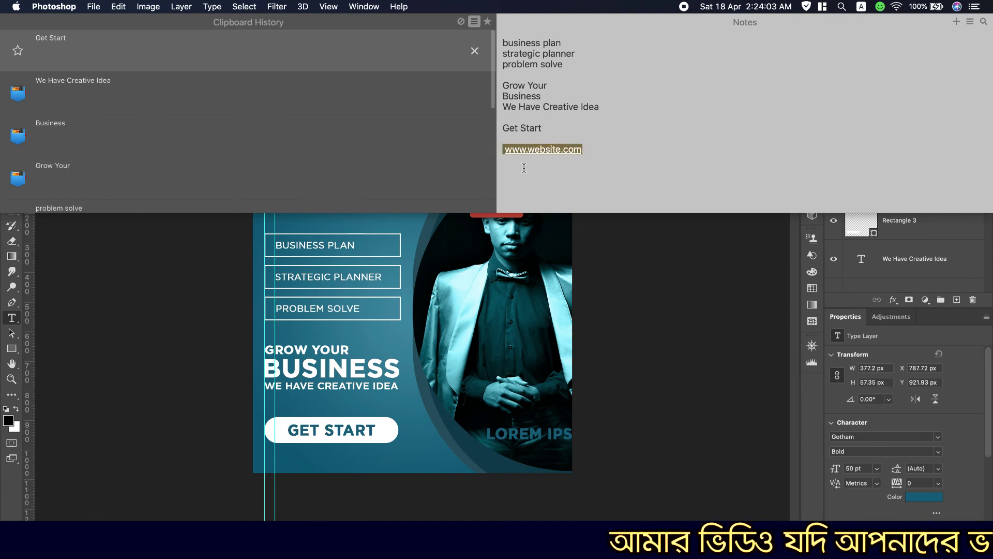
pyautogui.press('super+c')
pyautogui.click(503, 432)
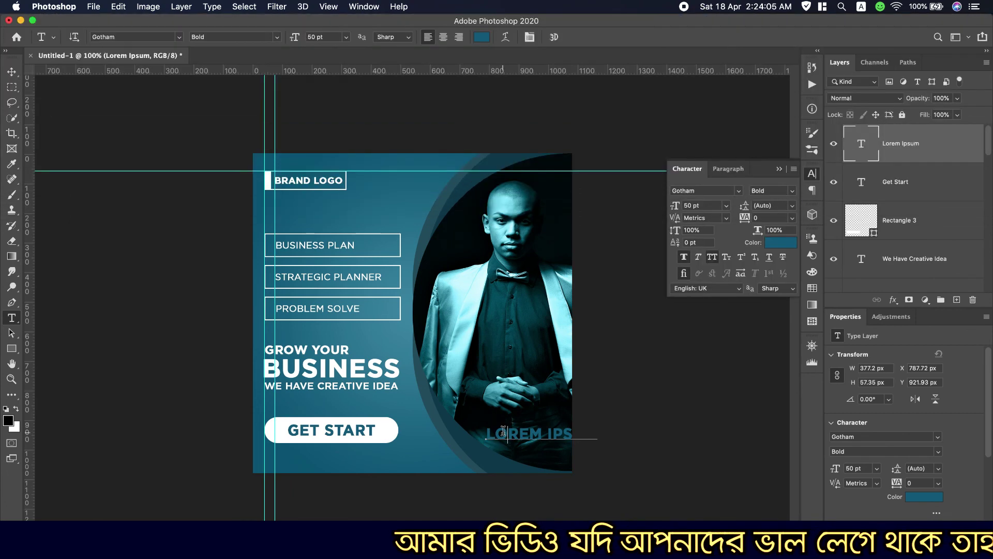
pyautogui.doubleClick(503, 432)
pyautogui.press('super+a')
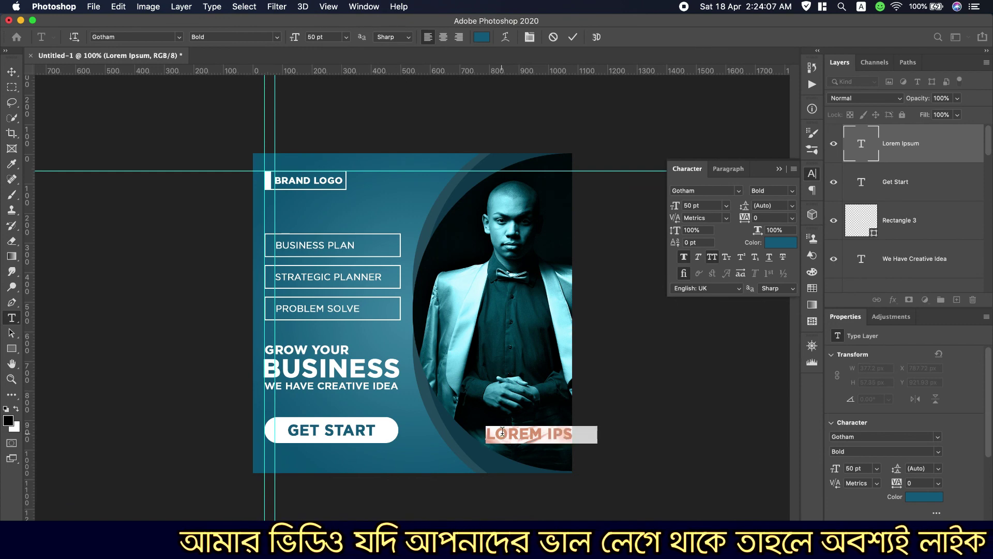
pyautogui.scroll(-3, 805, 1)
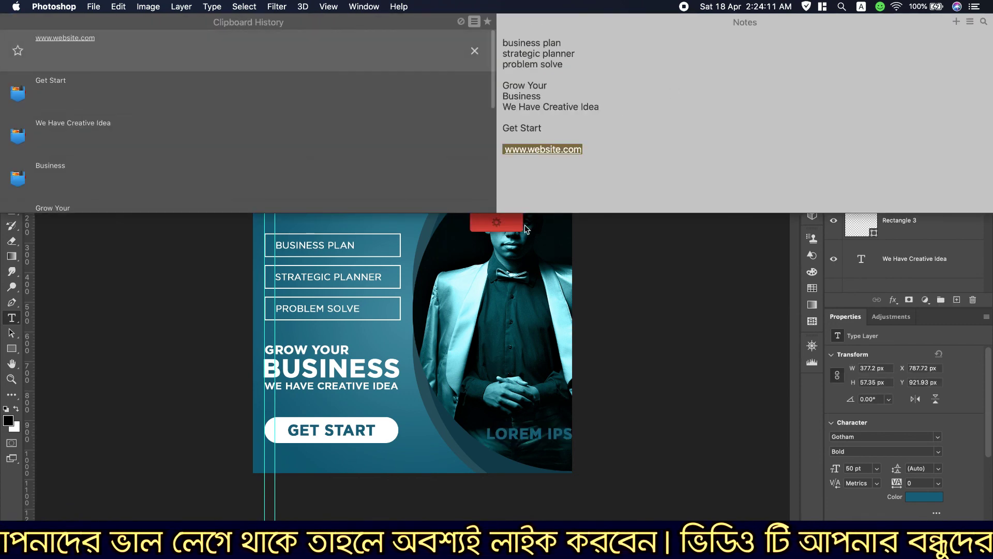
pyautogui.rightClick(562, 145)
pyautogui.click(585, 216)
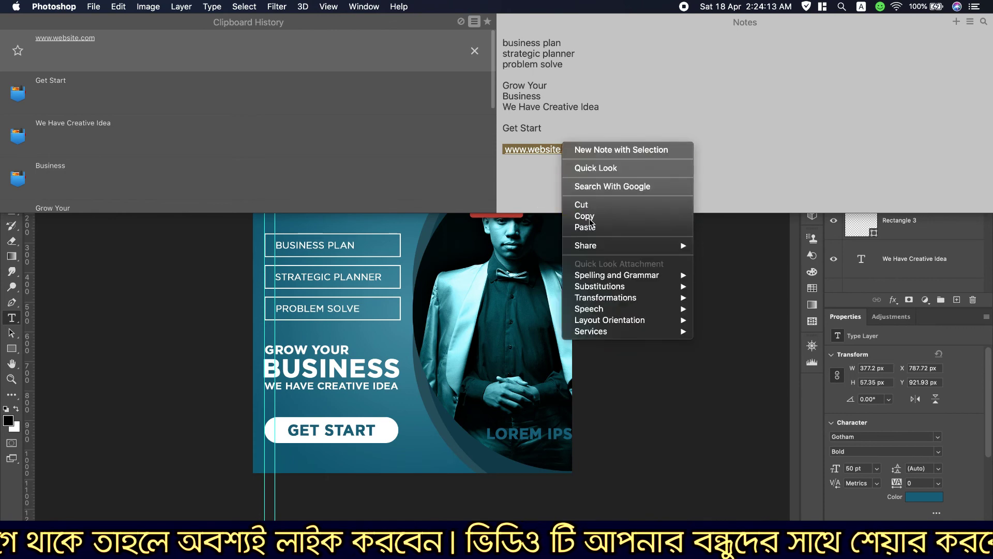
pyautogui.click(507, 427)
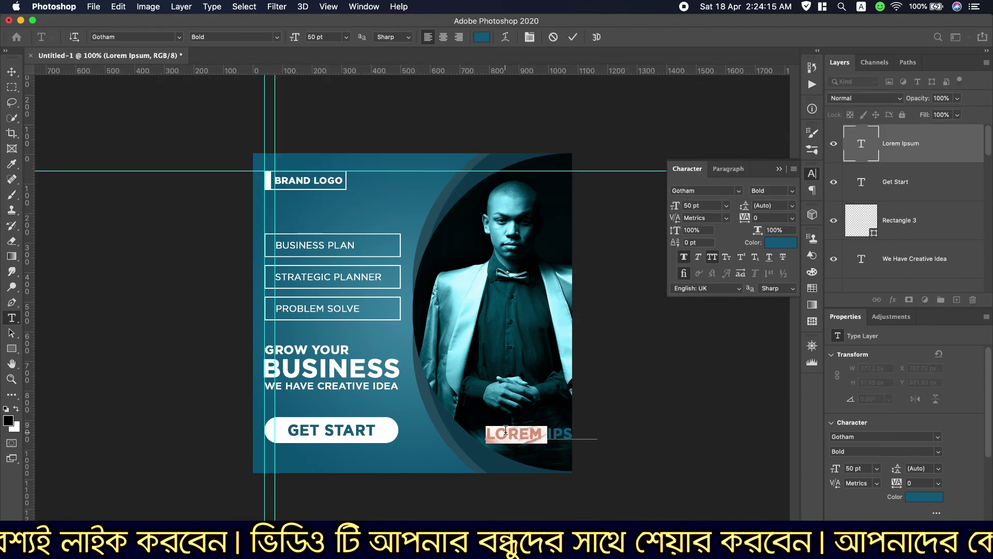
pyautogui.press('super+v')
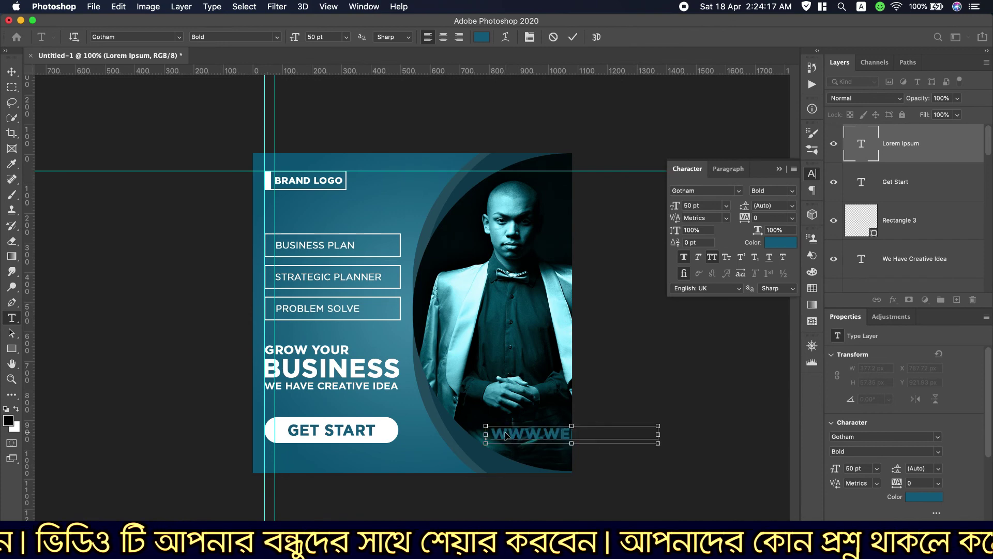
# Turn off All Caps for the website address at 29 pt and position it at X about 759 px, Y about 932 px.
pyautogui.press('super+a')
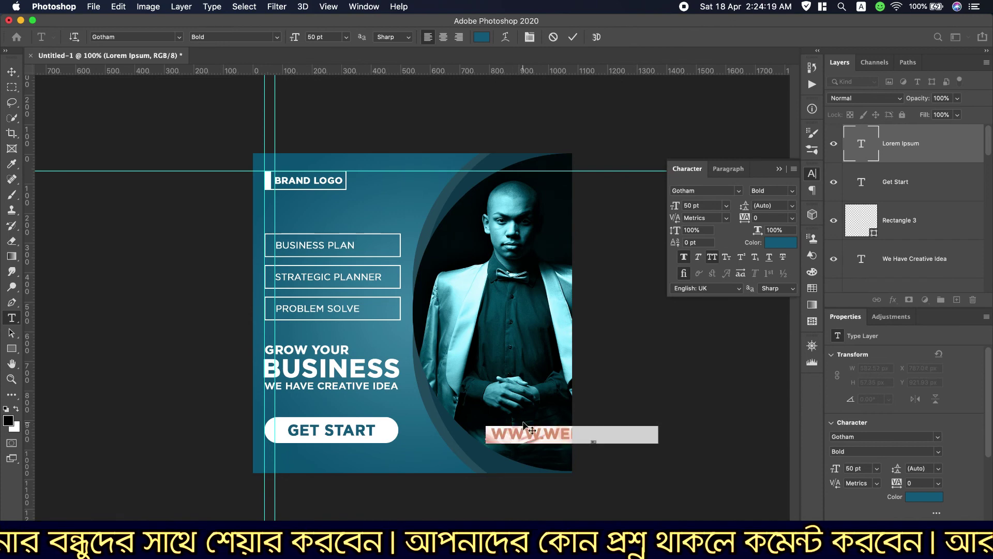
pyautogui.click(716, 257)
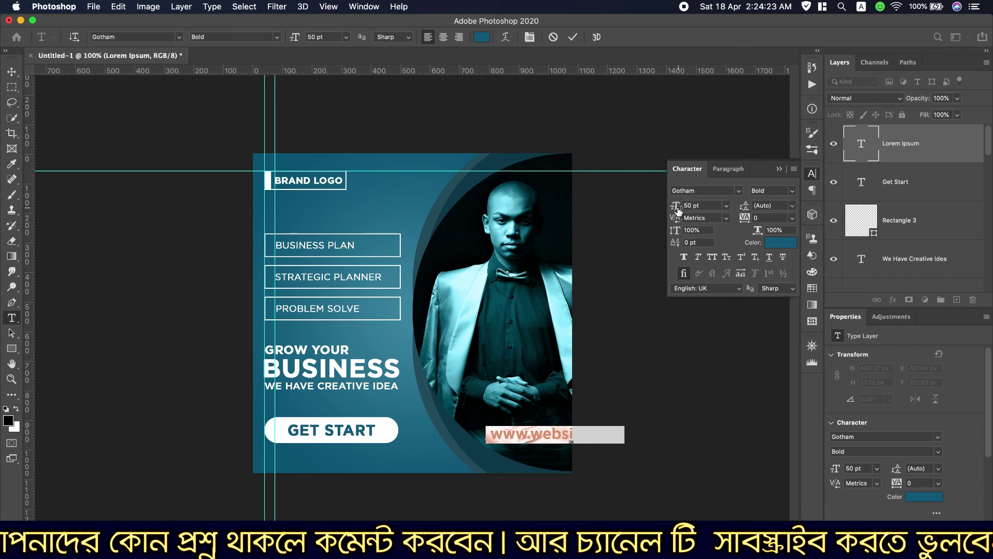
pyautogui.moveTo(678, 210); pyautogui.dragTo(660, 207)
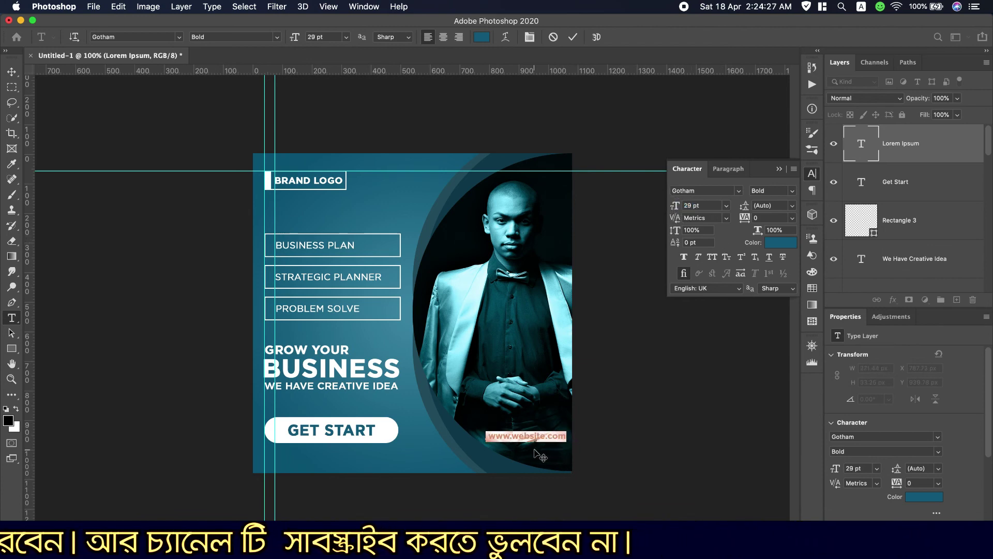
pyautogui.moveTo(534, 449); pyautogui.dragTo(526, 448)
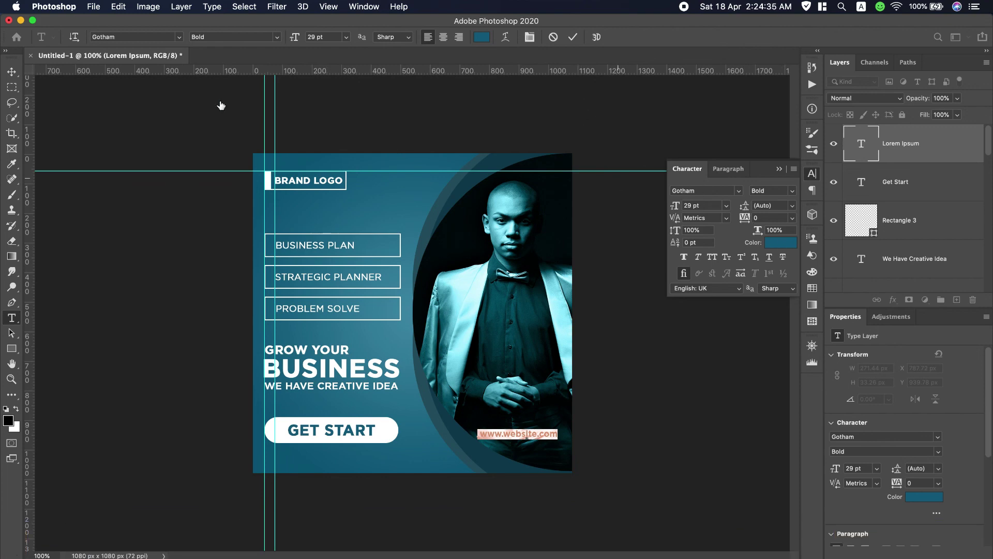
pyautogui.click(571, 37)
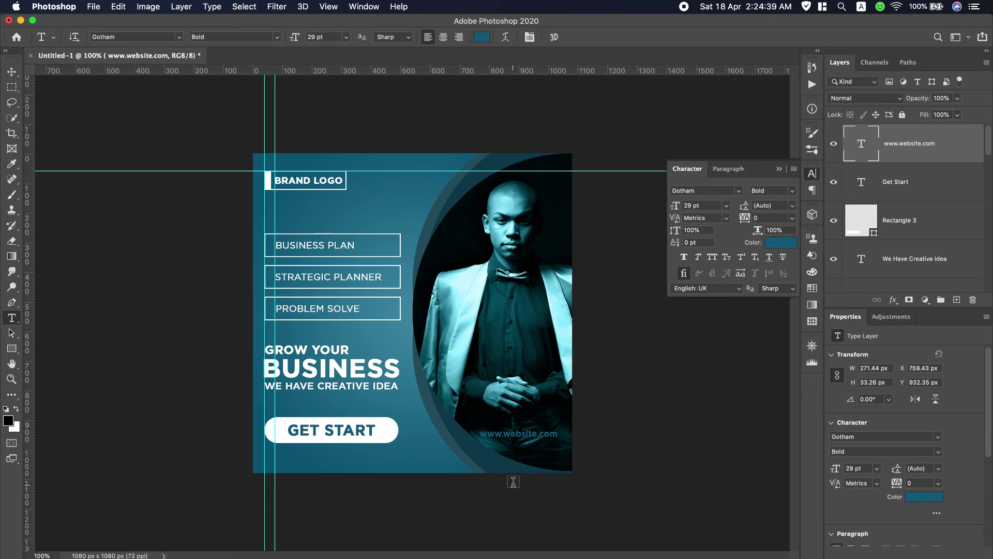
pyautogui.click(520, 435)
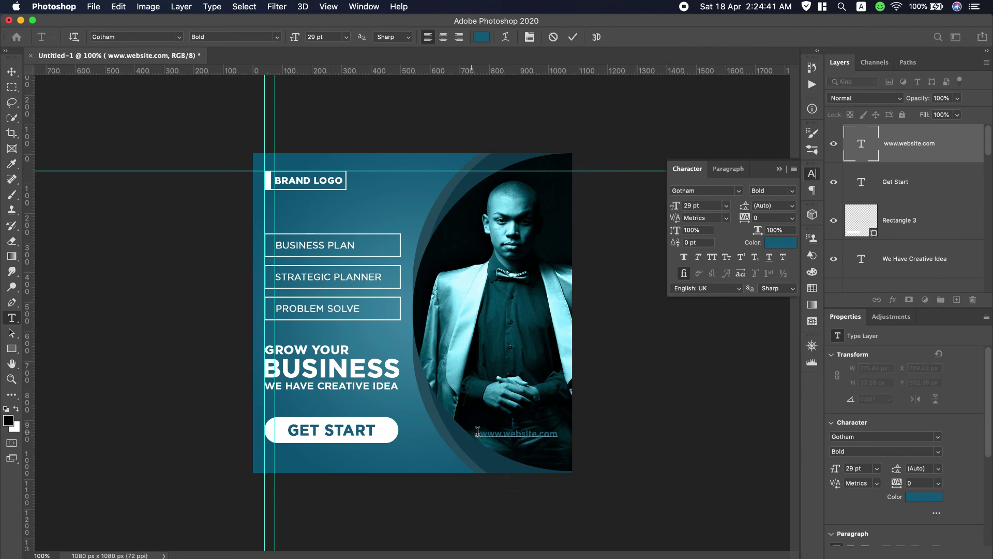
pyautogui.moveTo(477, 432); pyautogui.dragTo(559, 433)
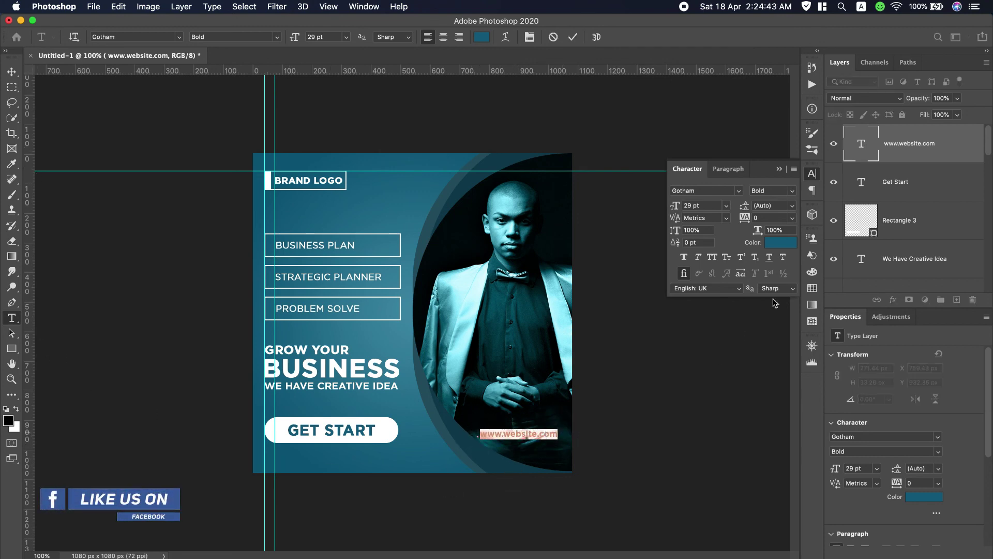
pyautogui.click(790, 248)
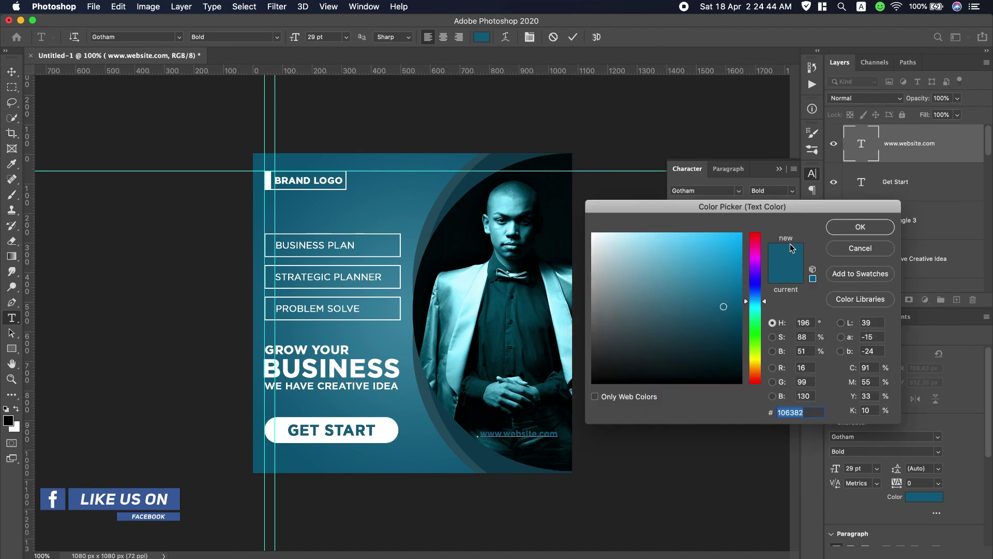
pyautogui.click(567, 337)
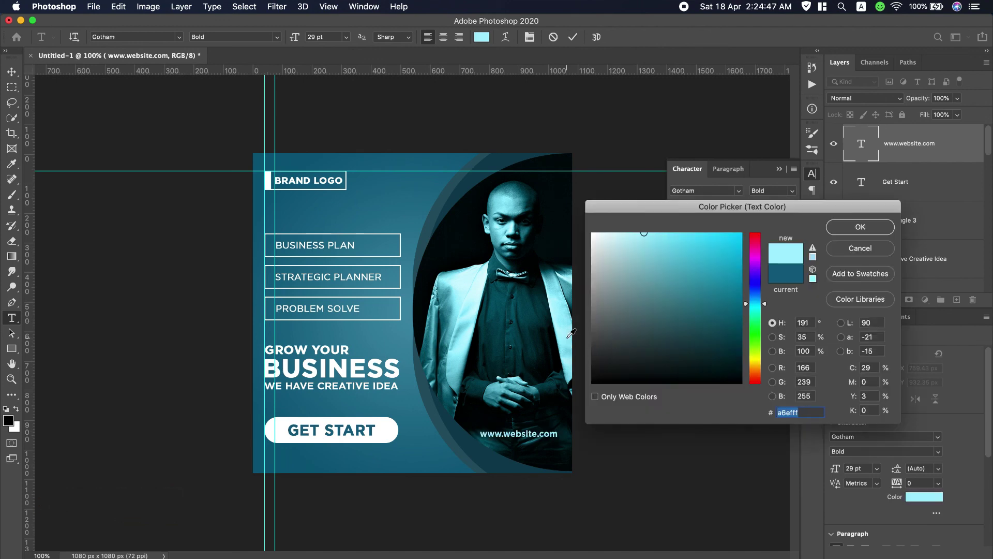
pyautogui.click(853, 228)
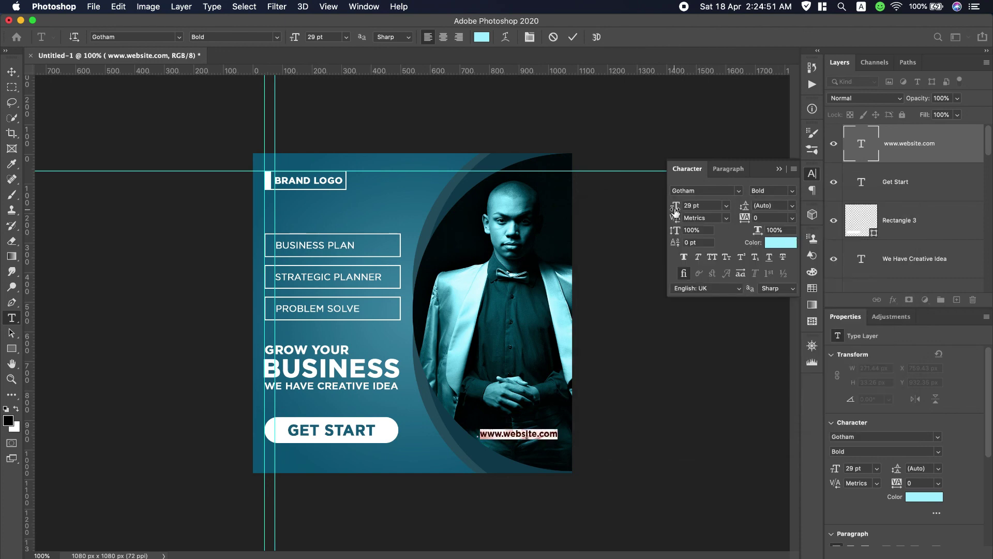
# Enlarge the website address to about 299 px wide and move it to X about 738 px, Y about 901 px.
pyautogui.moveTo(675, 210); pyautogui.dragTo(672, 209)
pyautogui.click(12, 72)
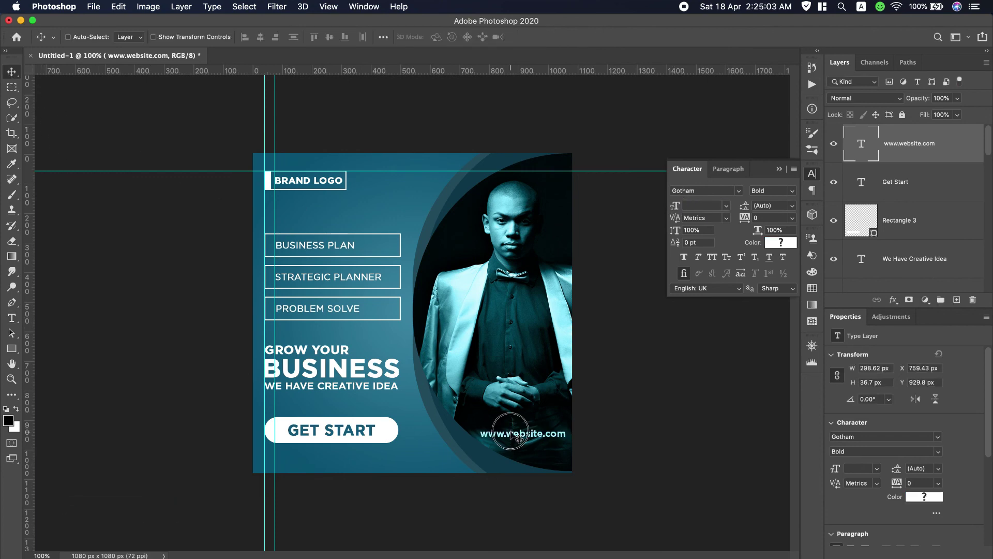
pyautogui.moveTo(511, 435)
pyautogui.mouseDown()
pyautogui.moveTo(508, 408)
pyautogui.moveTo(506, 426)
pyautogui.mouseUp()
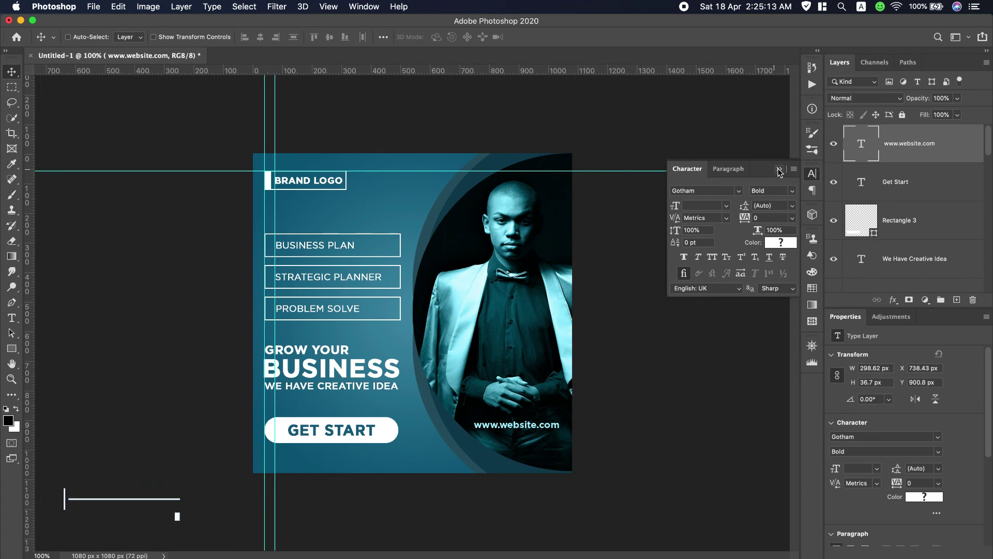
# Collapse the character settings and clear all guides from the canvas.
pyautogui.click(779, 171)
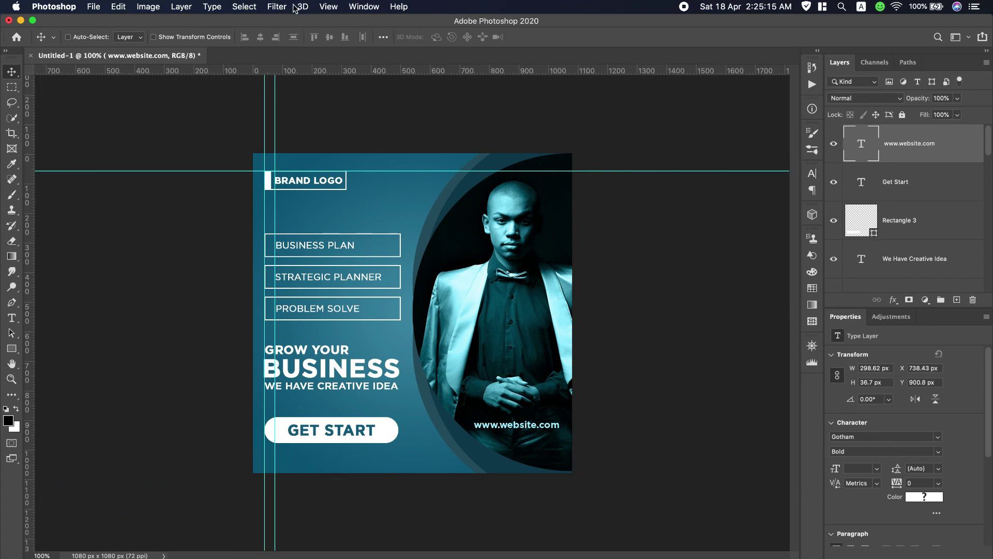
pyautogui.click(330, 7)
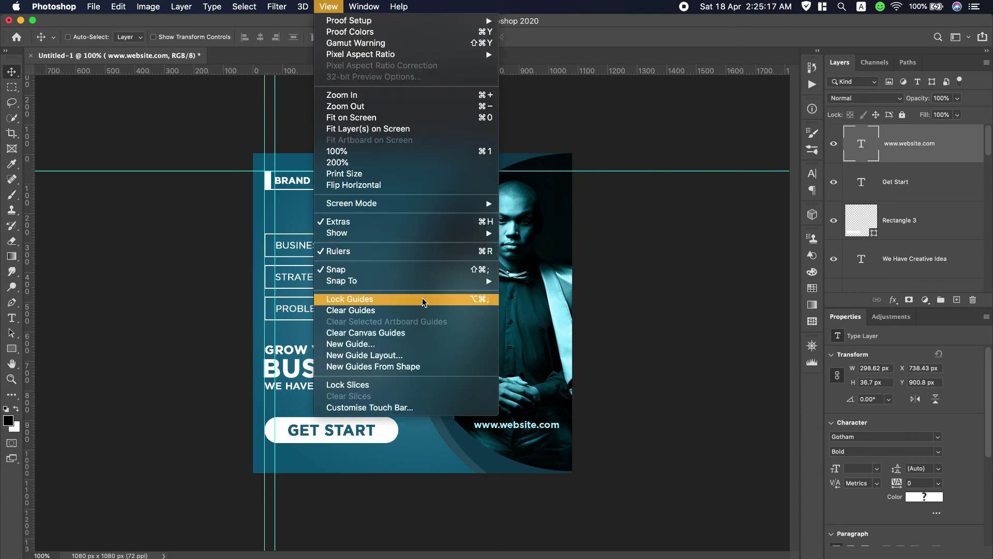
pyautogui.click(411, 311)
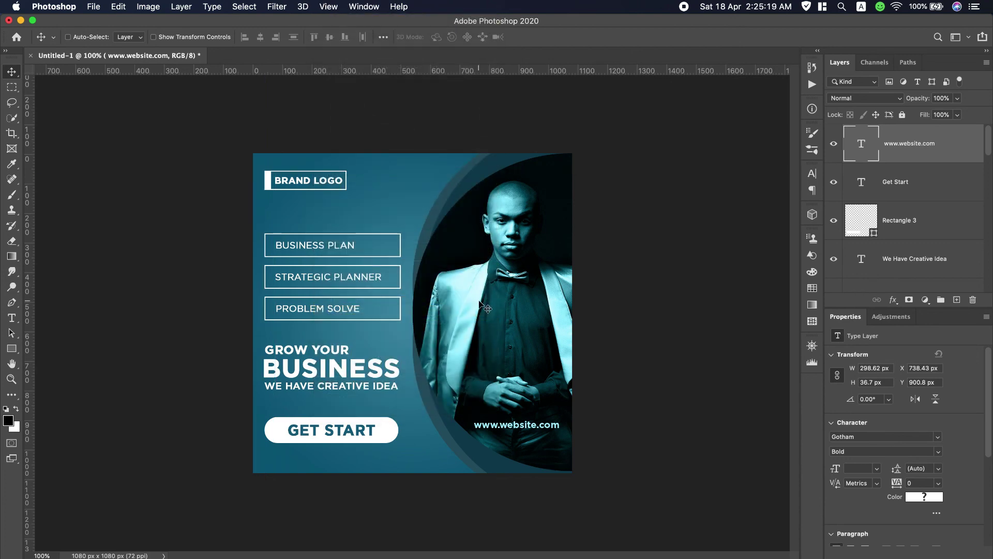
# Save a JPEG copy of the design to the Desktop, trimming the end of the default file name Untitled-1.
pyautogui.click(93, 6)
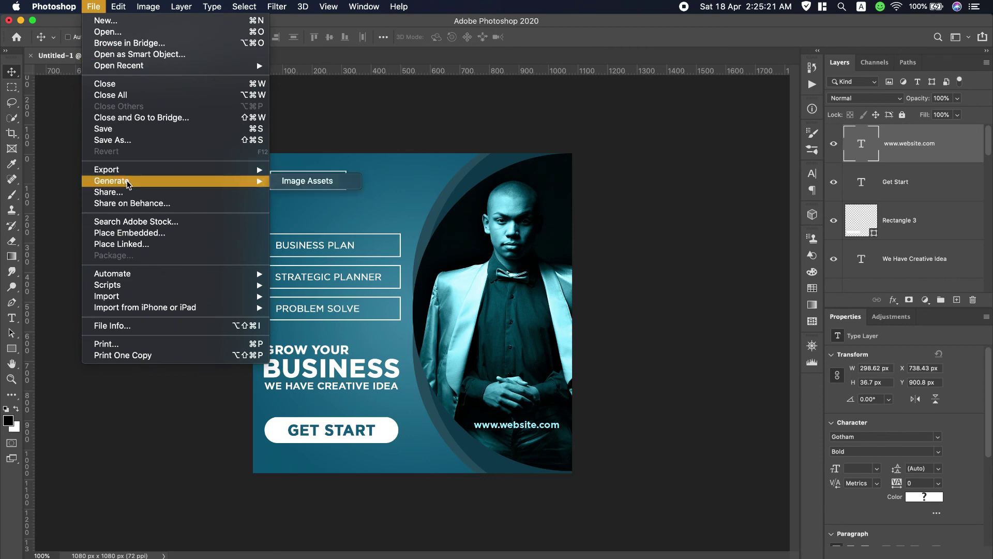
pyautogui.click(133, 143)
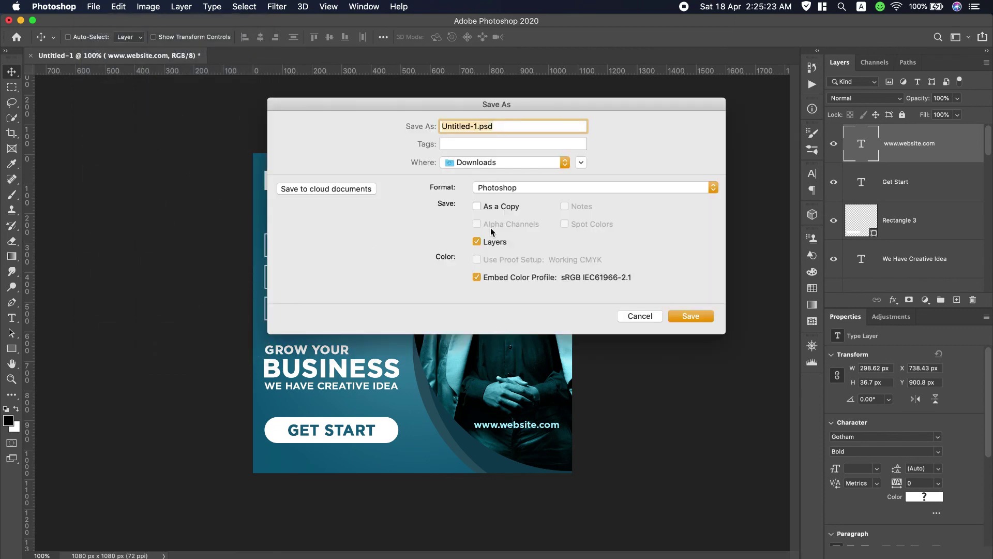
pyautogui.click(496, 188)
pyautogui.click(495, 264)
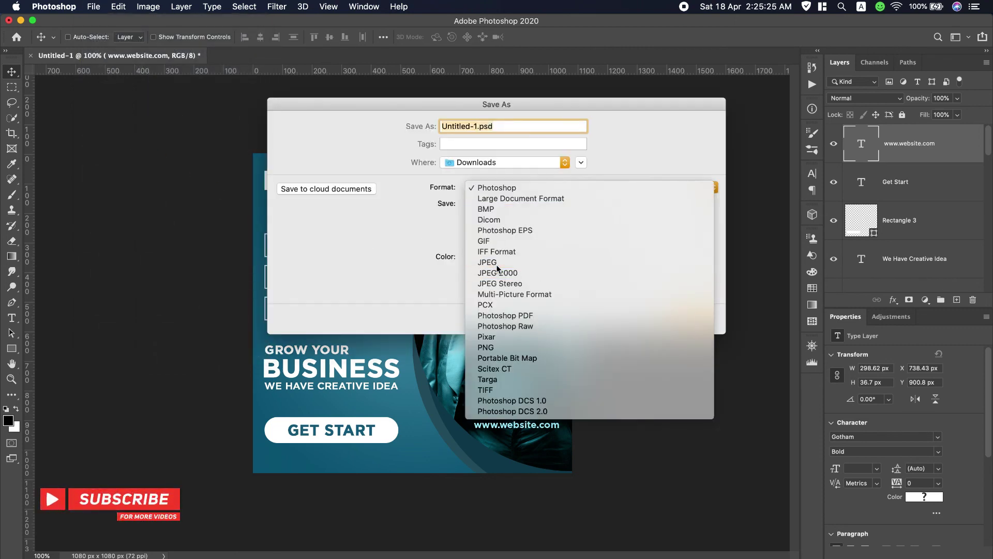
pyautogui.click(488, 162)
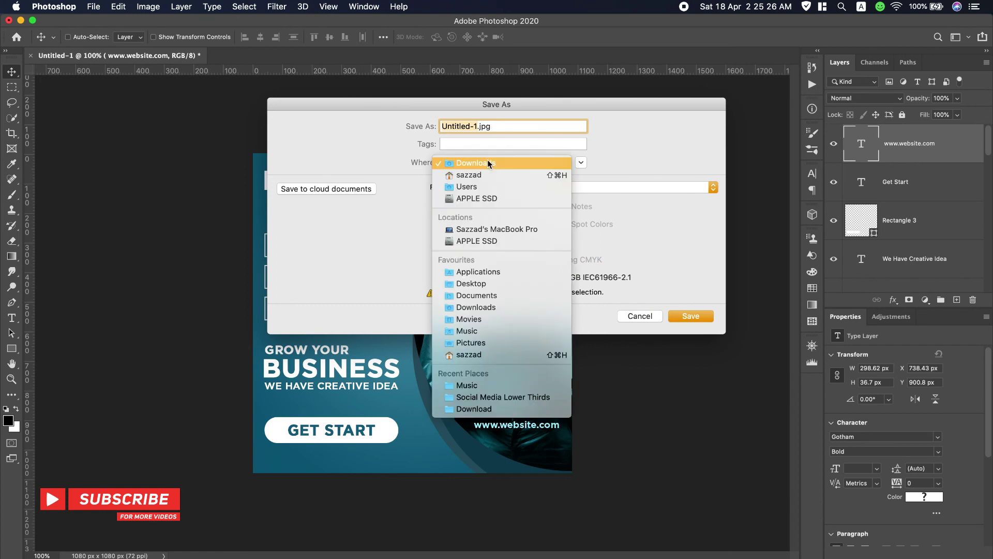
pyautogui.click(460, 283)
pyautogui.click(477, 126)
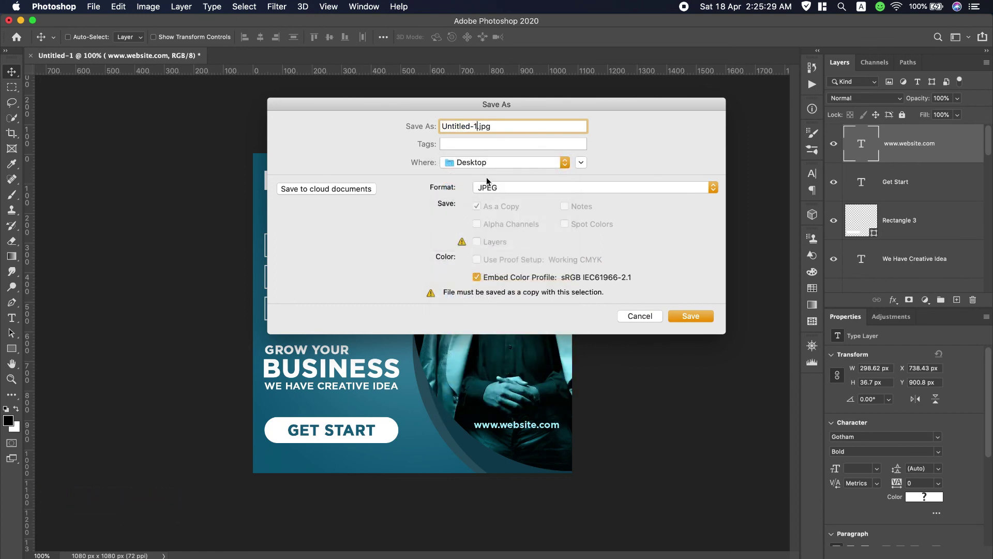
pyautogui.press('BackSpace')
pyautogui.click(696, 315)
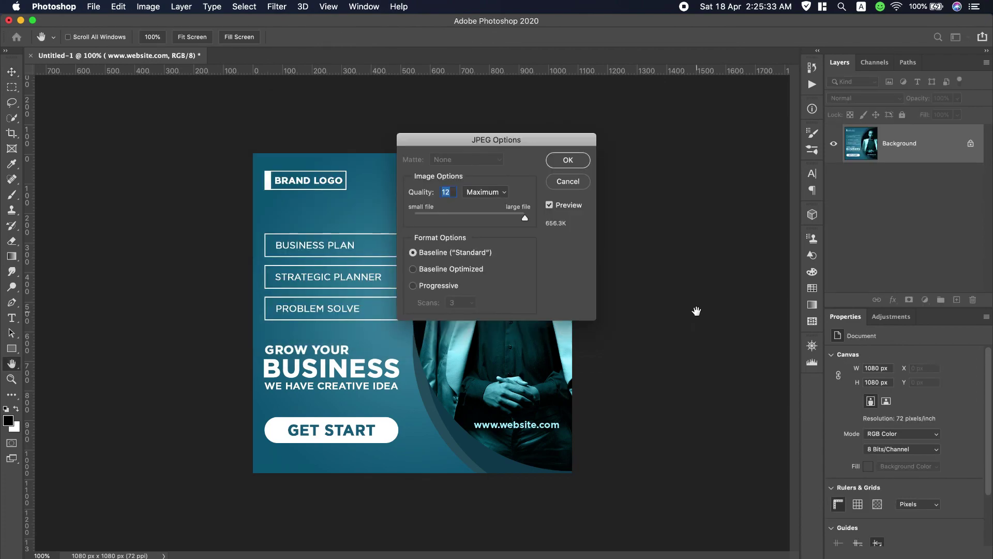